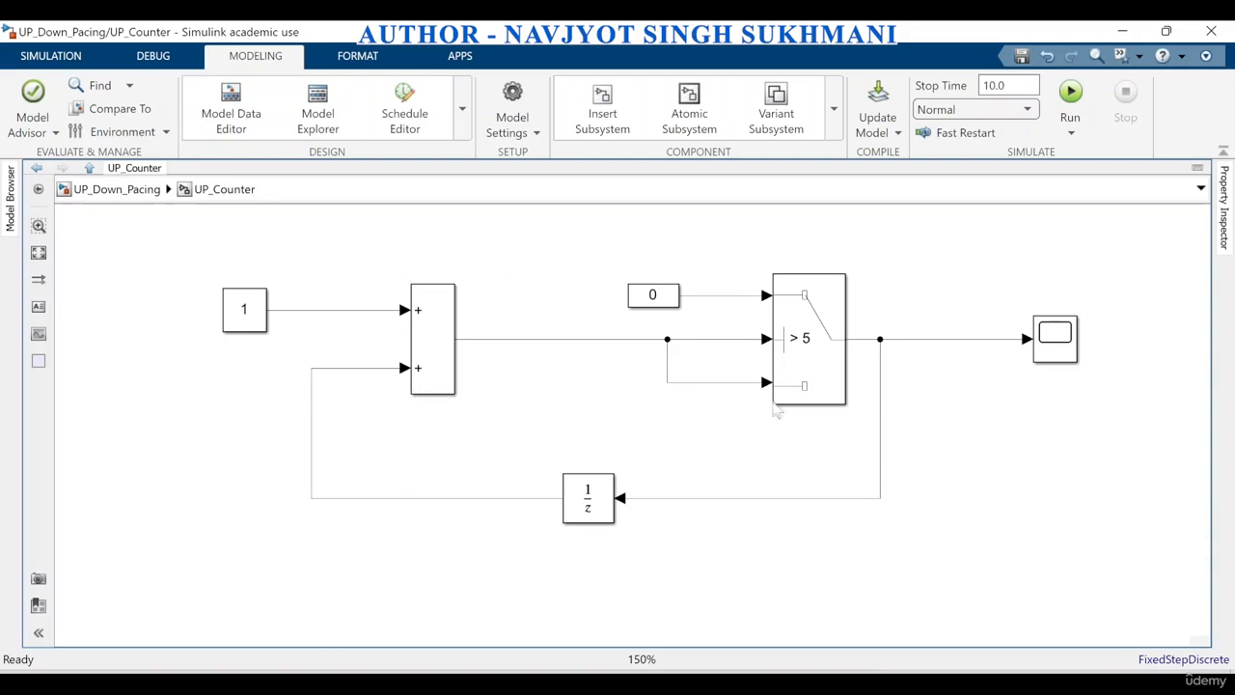
Step: Copy the counter's constant 1, sum and unit delay blocks, paste them below the original circuit, and delete the leftover output line
{"action": "scroll", "coordinate": [846, 428], "scroll_direction": "down", "scroll_amount": 3}
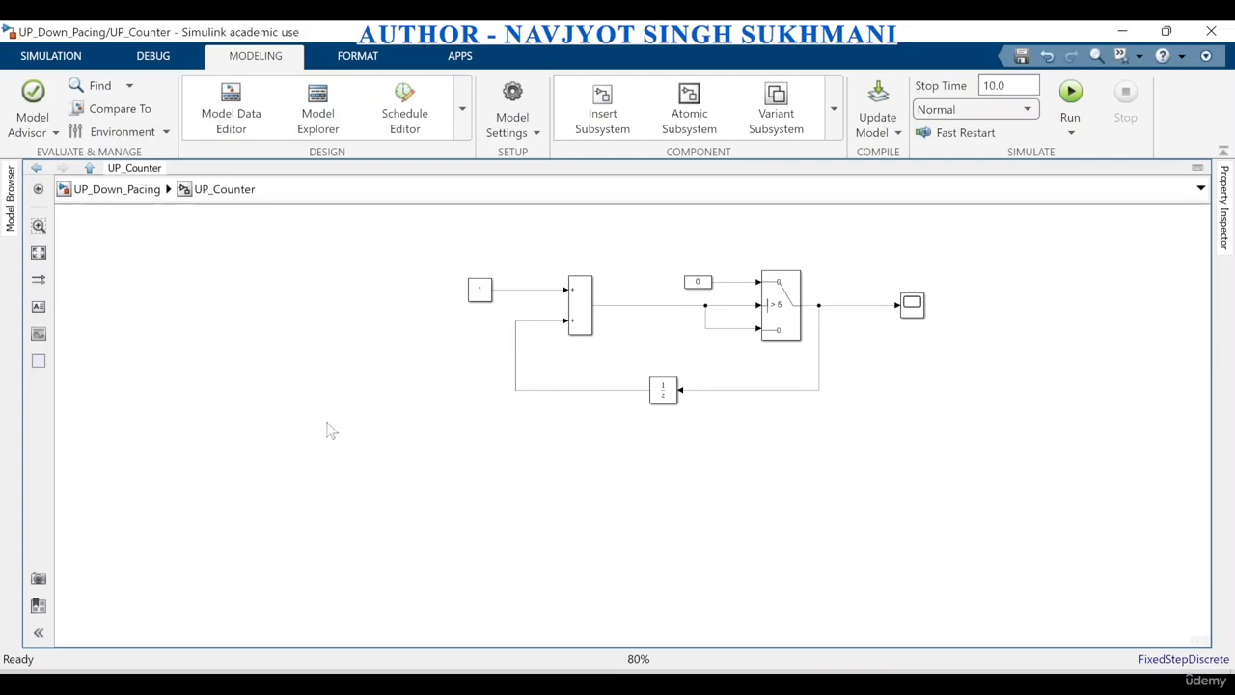
{"action": "left_click_drag", "start_coordinate": [412, 242], "coordinate": [656, 456]}
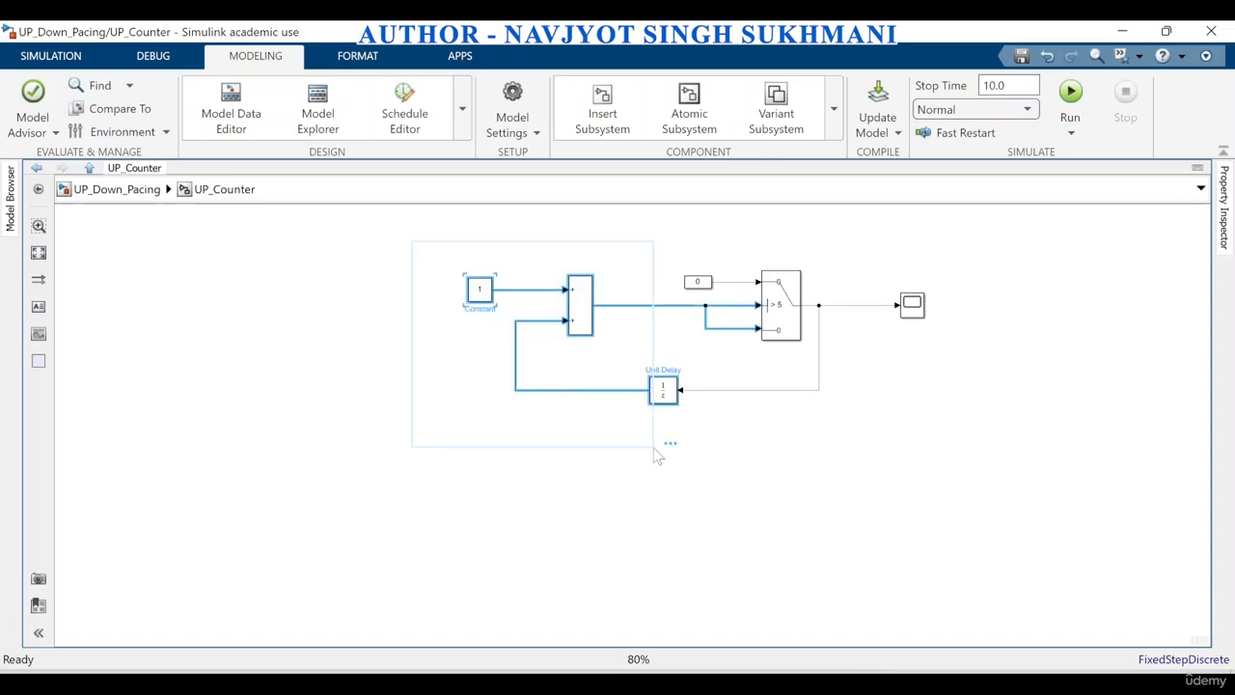
{"action": "left_click", "coordinate": [151, 488]}
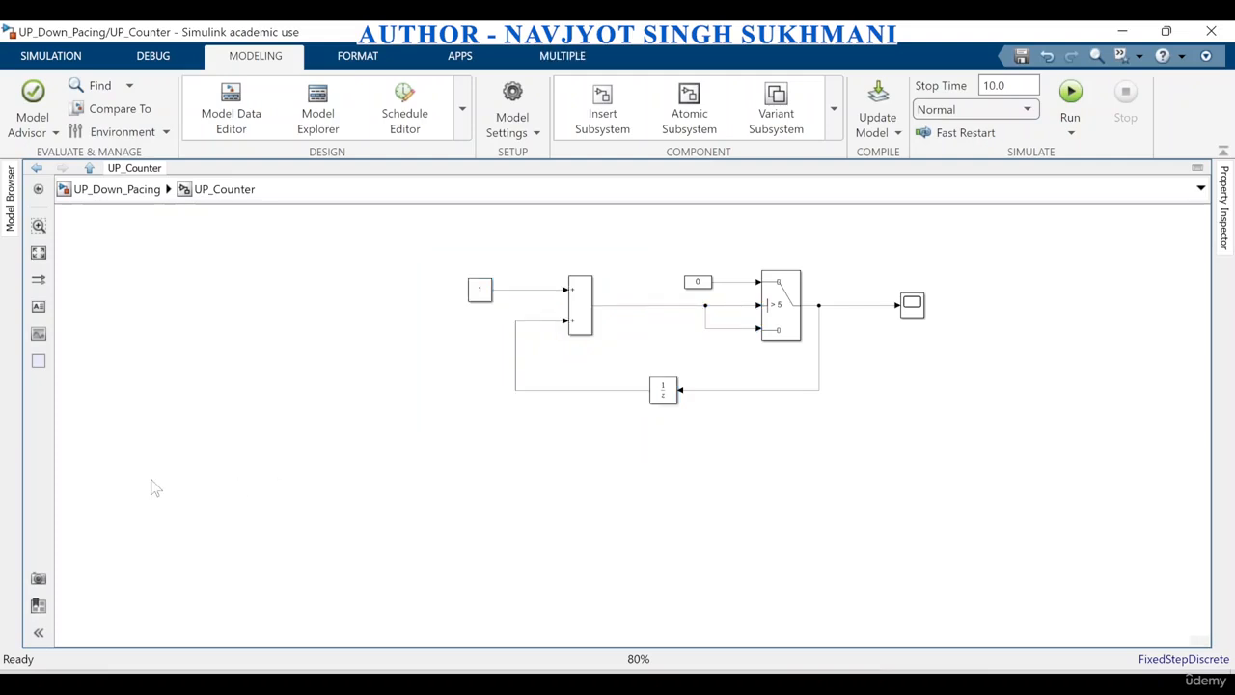
{"action": "key", "text": "ctrl+v"}
{"action": "left_click_drag", "start_coordinate": [348, 489], "coordinate": [428, 542]}
{"action": "key", "text": "Delete"}
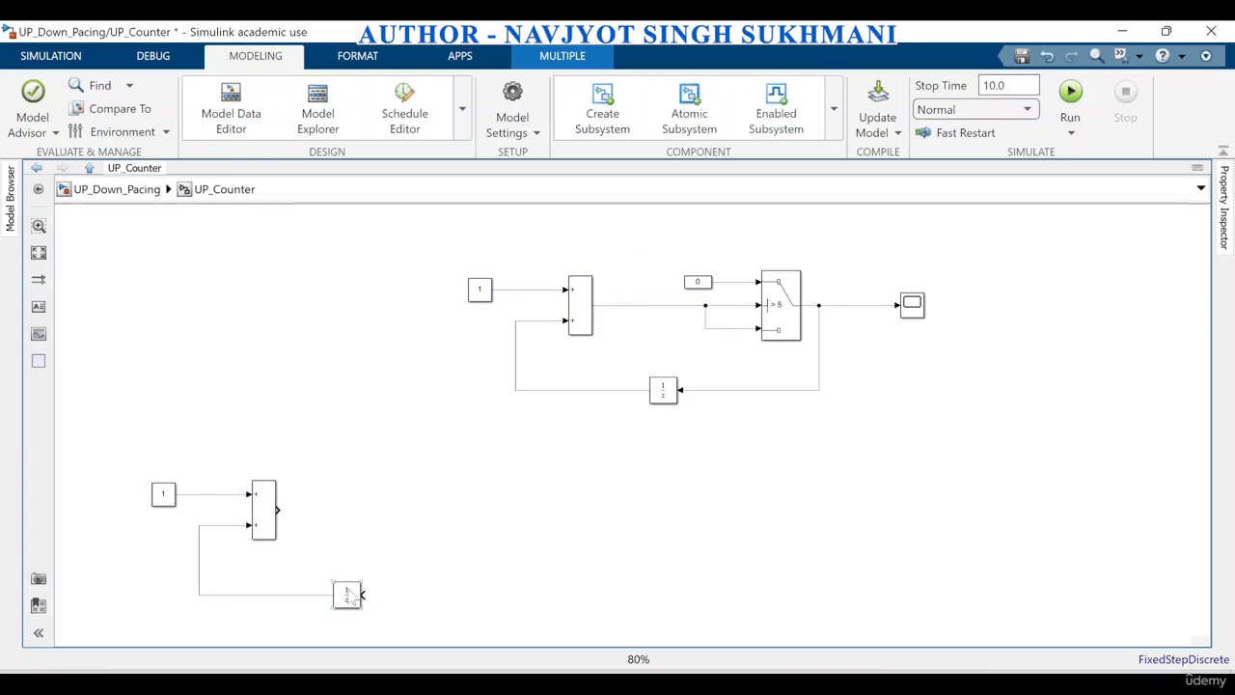
Step: Connect the copied sum block's output to the copied unit delay's input, and wire a copy of the scope to that output line
{"action": "left_click_drag", "start_coordinate": [365, 596], "coordinate": [266, 508]}
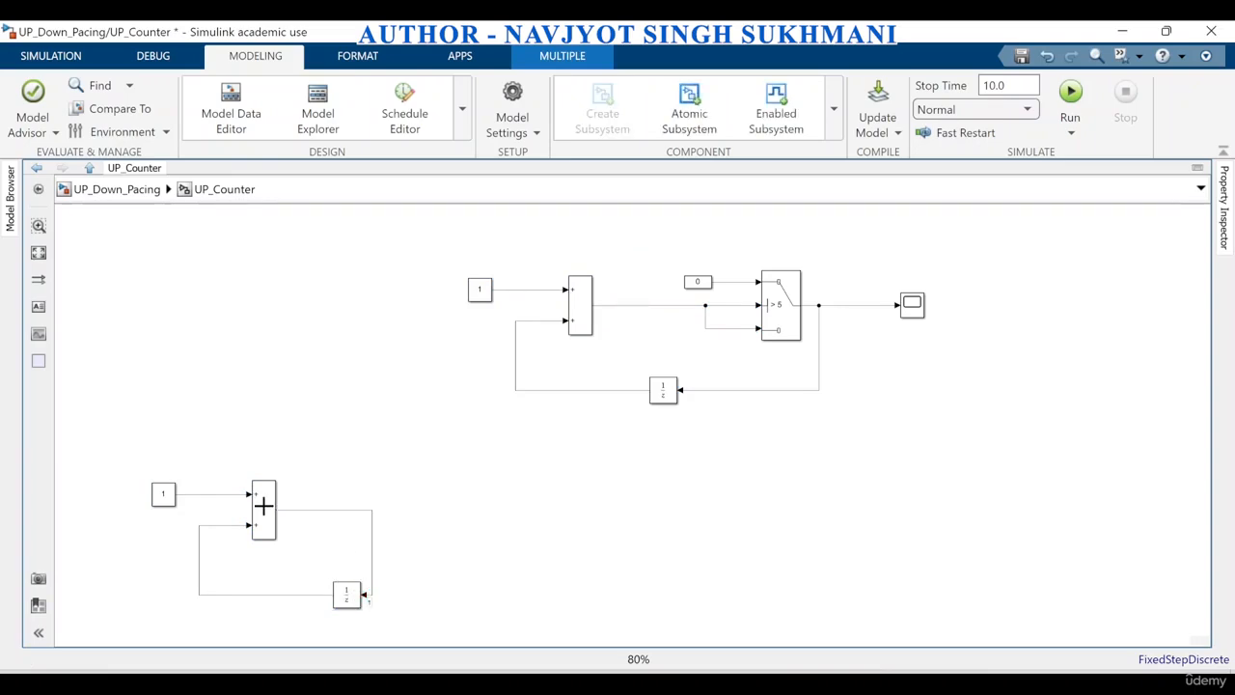
{"action": "left_click_drag", "start_coordinate": [911, 307], "coordinate": [372, 511]}
{"action": "left_click", "coordinate": [412, 514]}
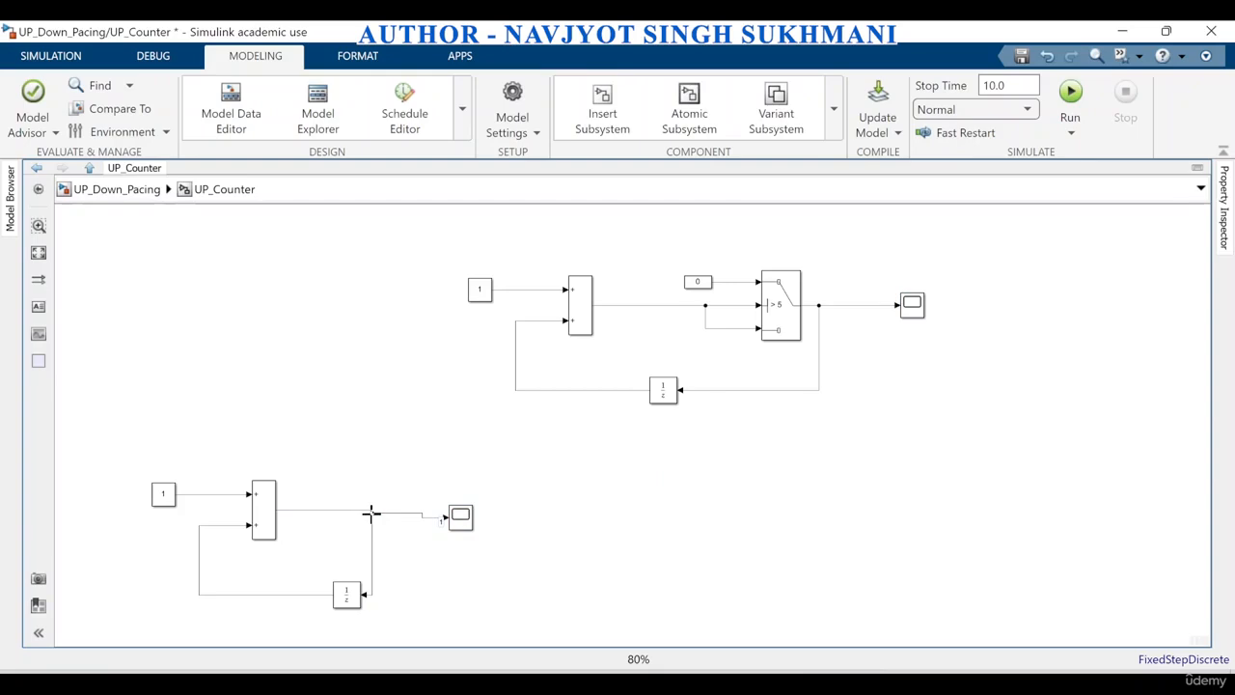
{"action": "mouse_move", "coordinate": [459, 523]}
{"action": "left_mouse_down"}
{"action": "mouse_move", "coordinate": [471, 531]}
{"action": "mouse_move", "coordinate": [456, 530]}
{"action": "left_mouse_up"}
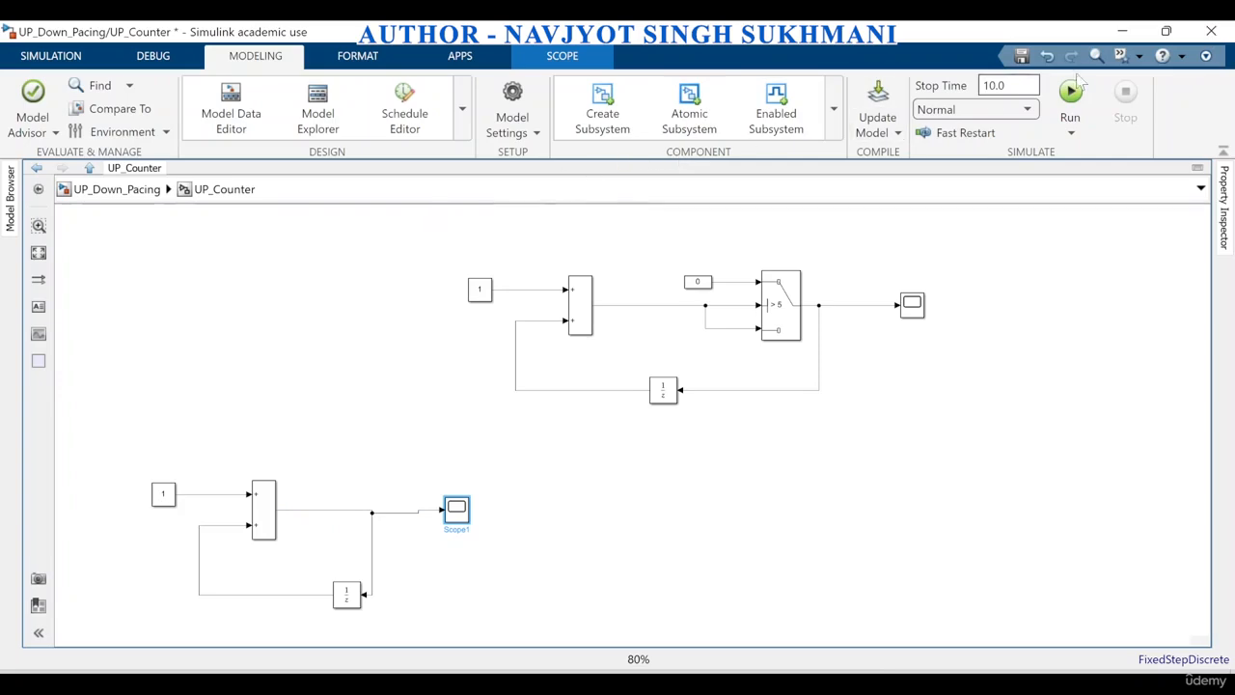
Step: Reposition the copied unit delay beneath its sum block and shift the copied scope slightly downward
{"action": "scroll", "coordinate": [231, 602], "scroll_direction": "up", "scroll_amount": 1}
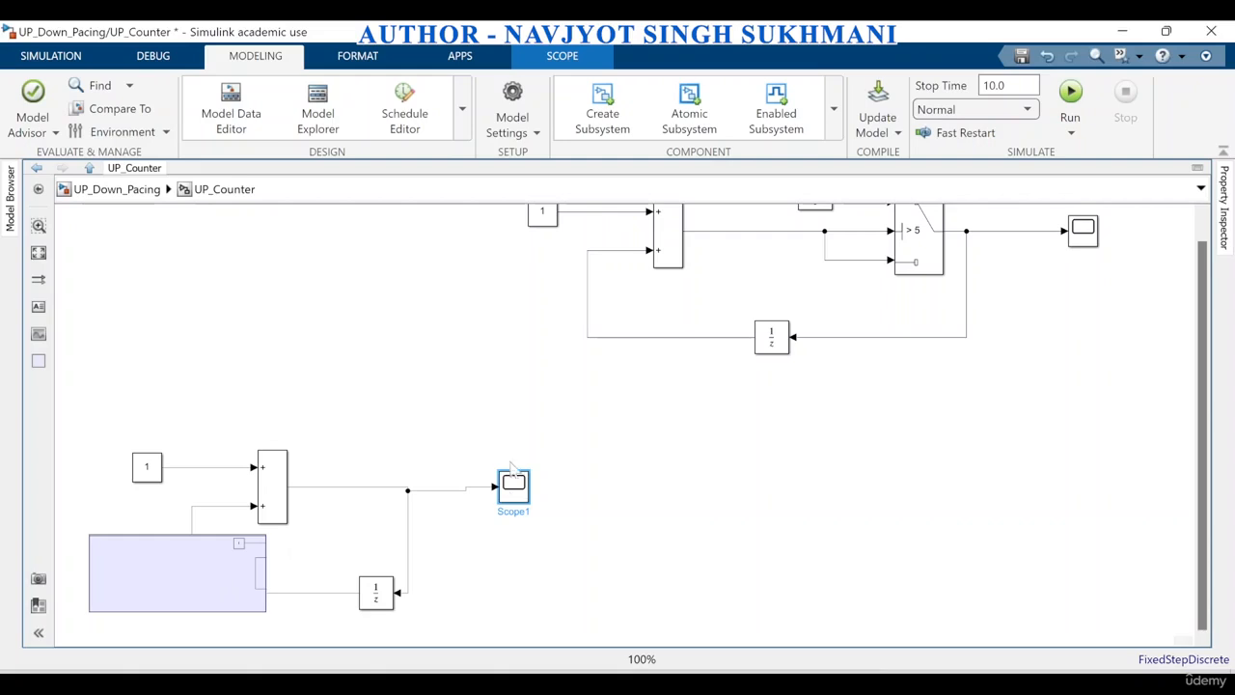
{"action": "left_click", "coordinate": [518, 543]}
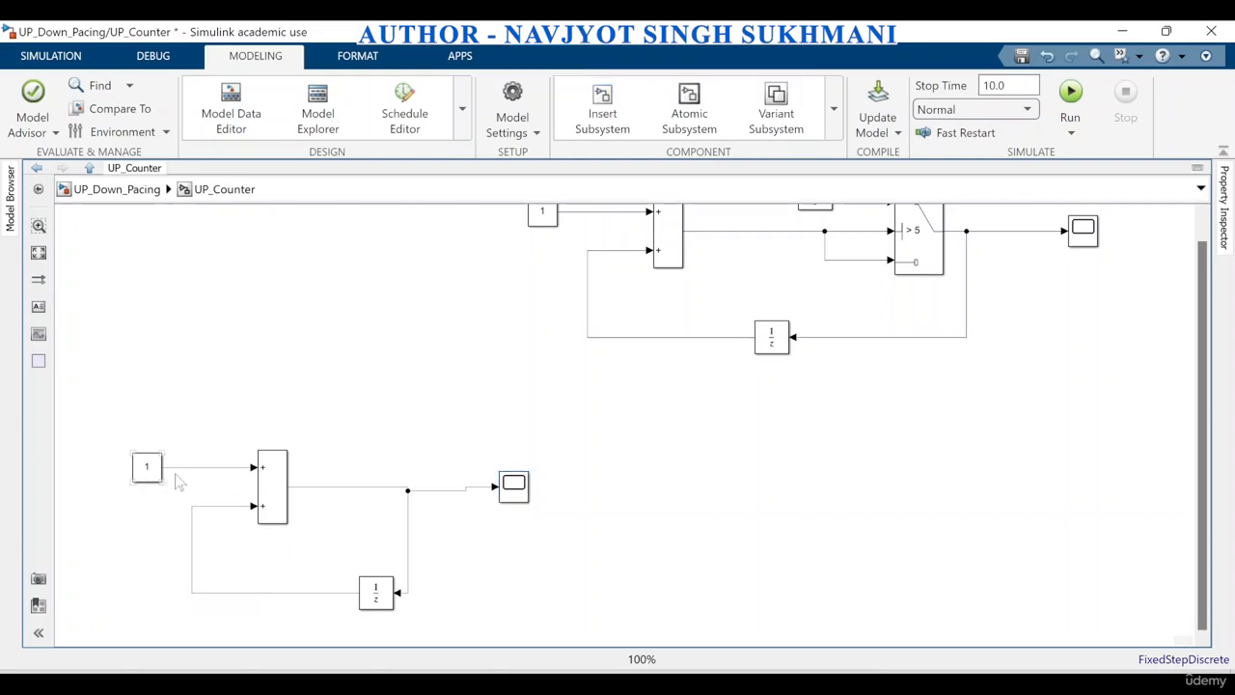
{"action": "left_click", "coordinate": [271, 491]}
{"action": "left_click_drag", "start_coordinate": [364, 600], "coordinate": [243, 604]}
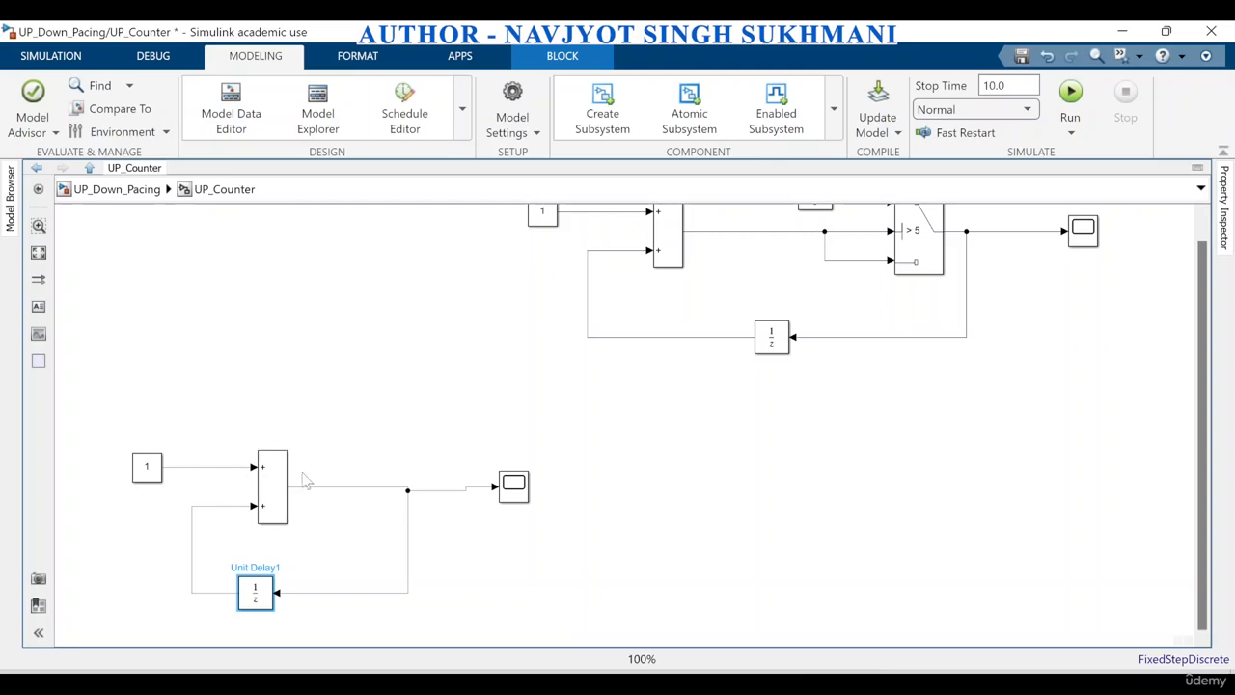
{"action": "left_click", "coordinate": [511, 488]}
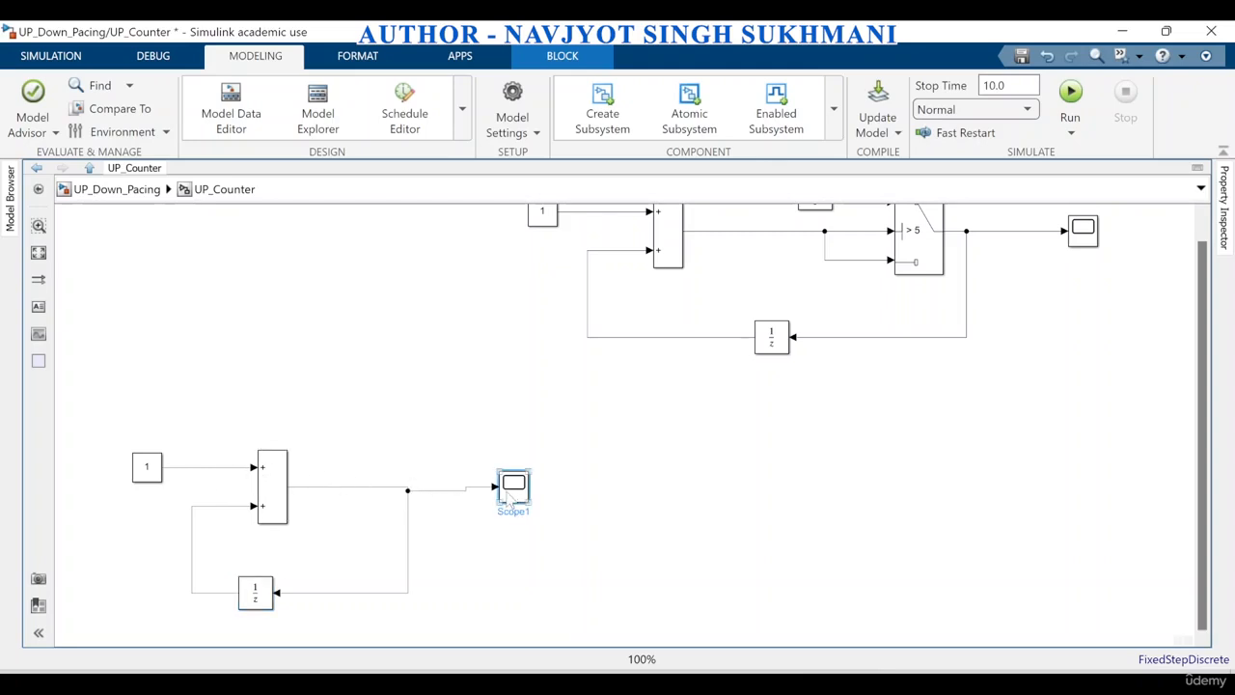
{"action": "left_click_drag", "start_coordinate": [507, 493], "coordinate": [508, 510]}
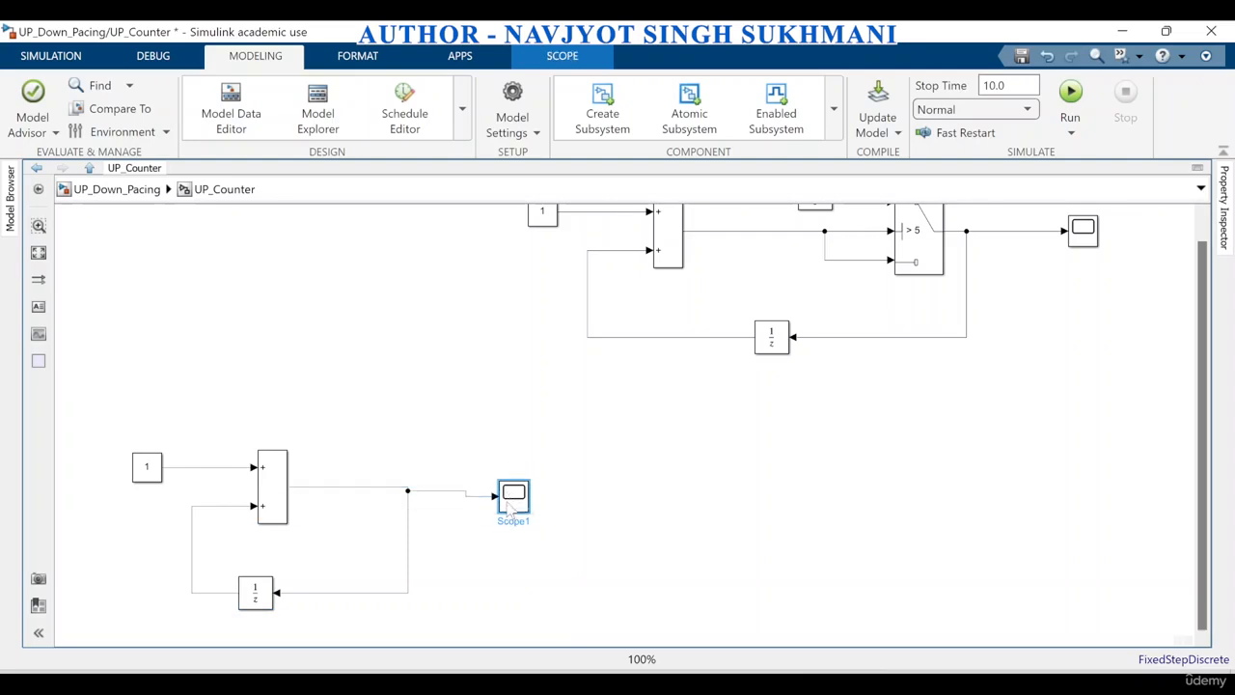
Step: Run the simulation and examine the copied counter's output in its maximized scope window
{"action": "left_click", "coordinate": [1077, 86]}
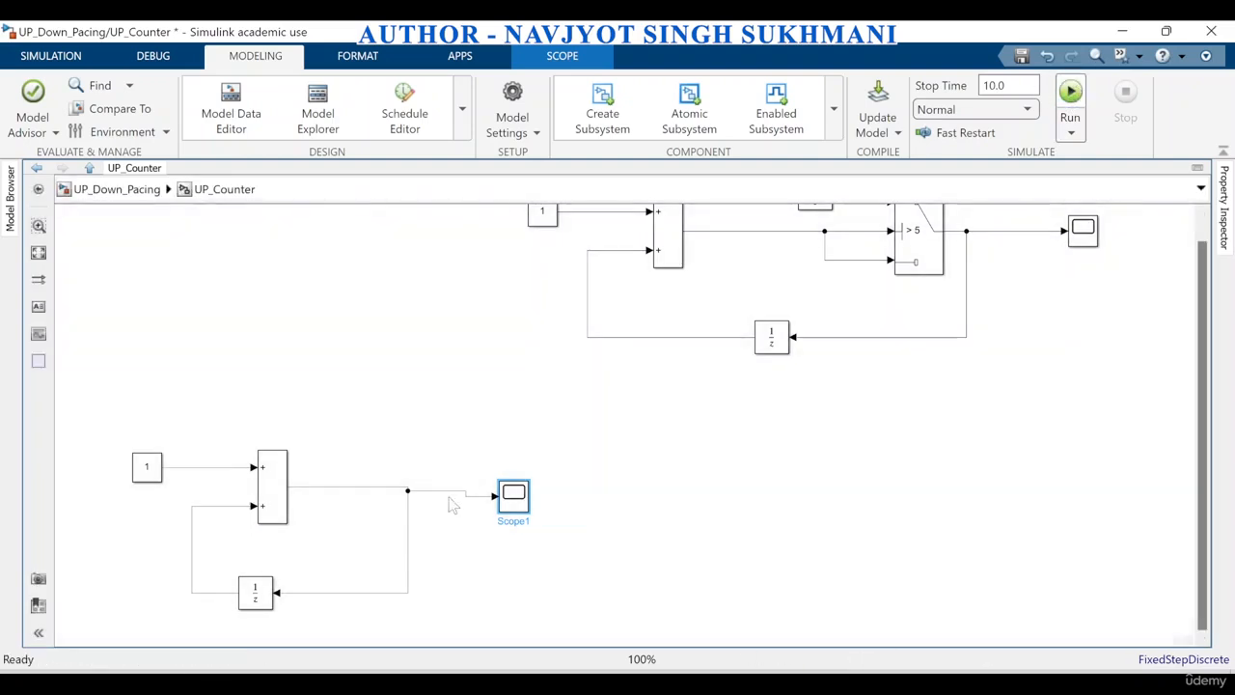
{"action": "double_click", "coordinate": [512, 494]}
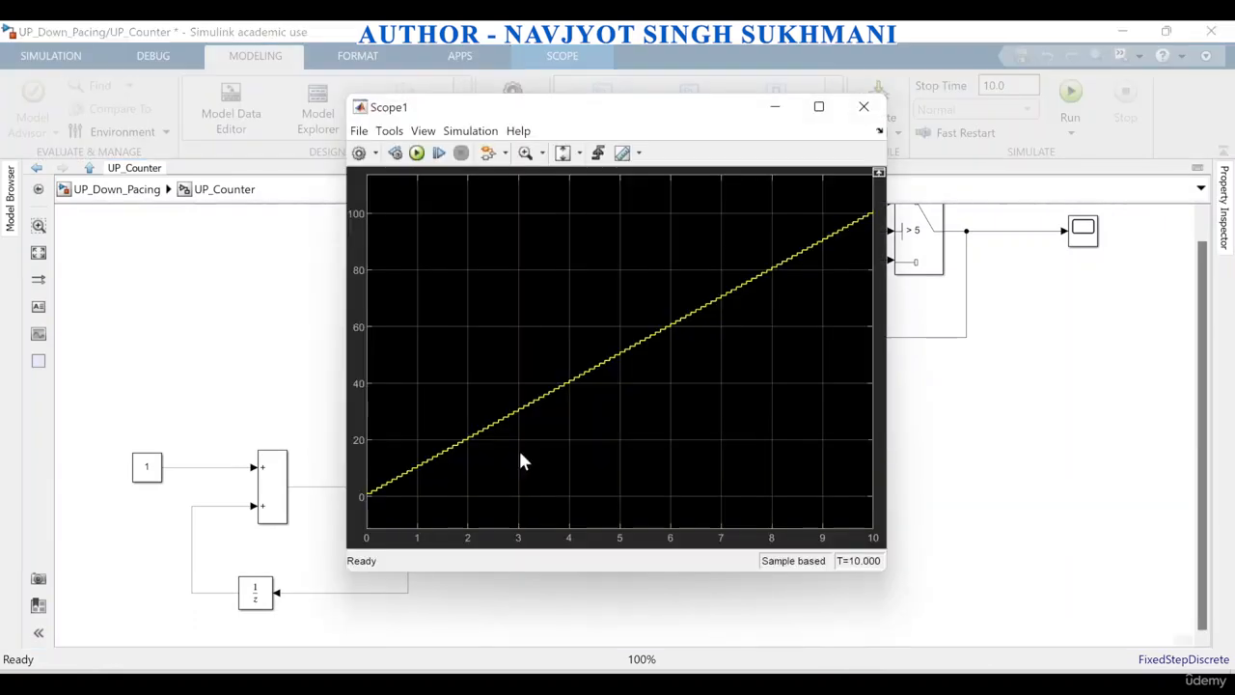
{"action": "left_click", "coordinate": [818, 107]}
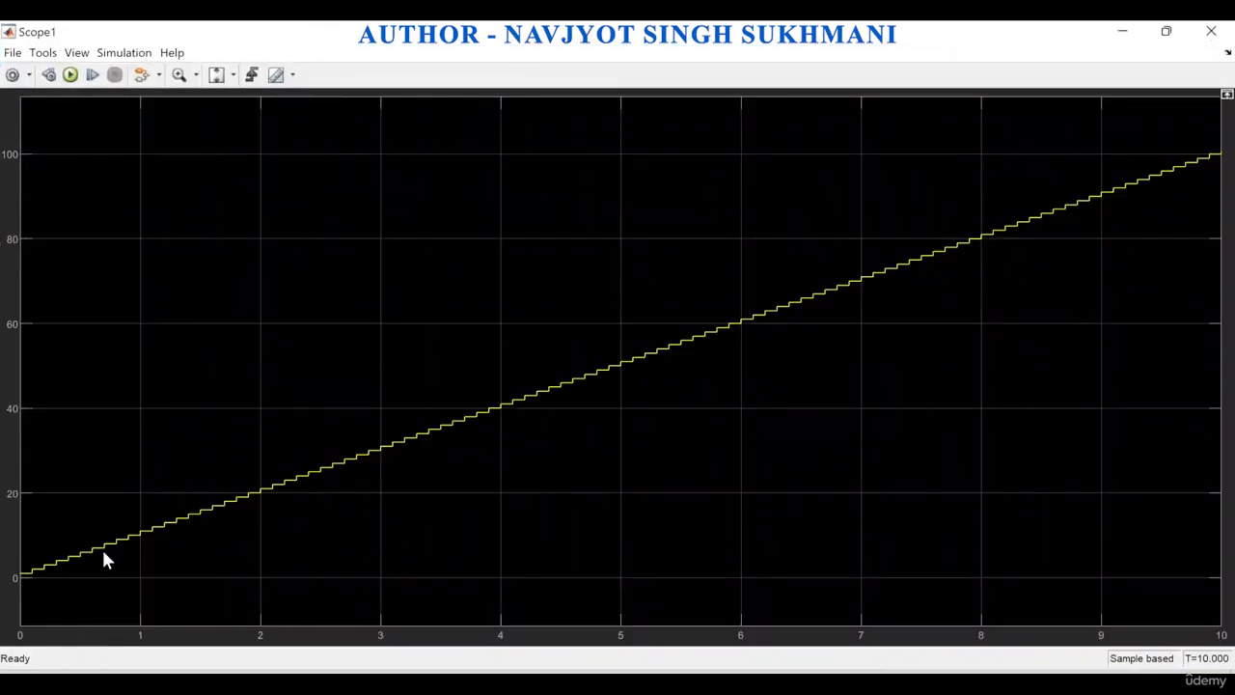
{"action": "left_click", "coordinate": [1210, 31]}
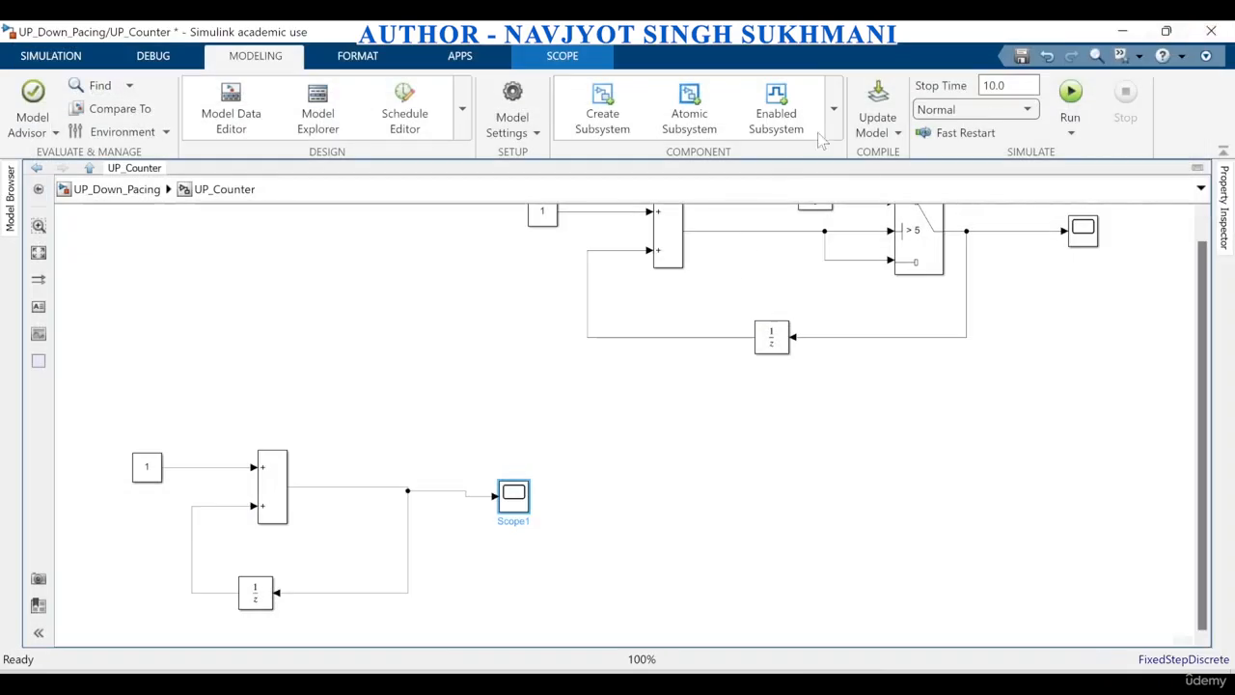
Step: Step the simulation forward repeatedly while watching the copied counter's scope, and run the remainder to the end
{"action": "left_click", "coordinate": [75, 60]}
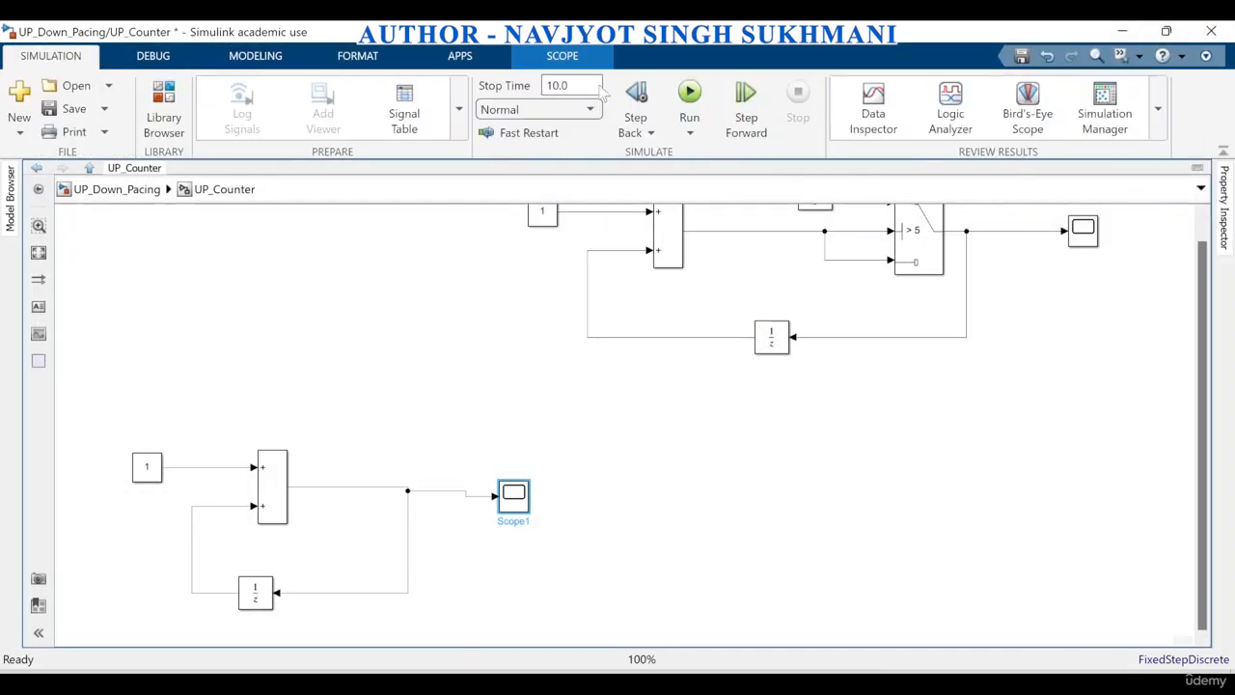
{"action": "left_click", "coordinate": [760, 117]}
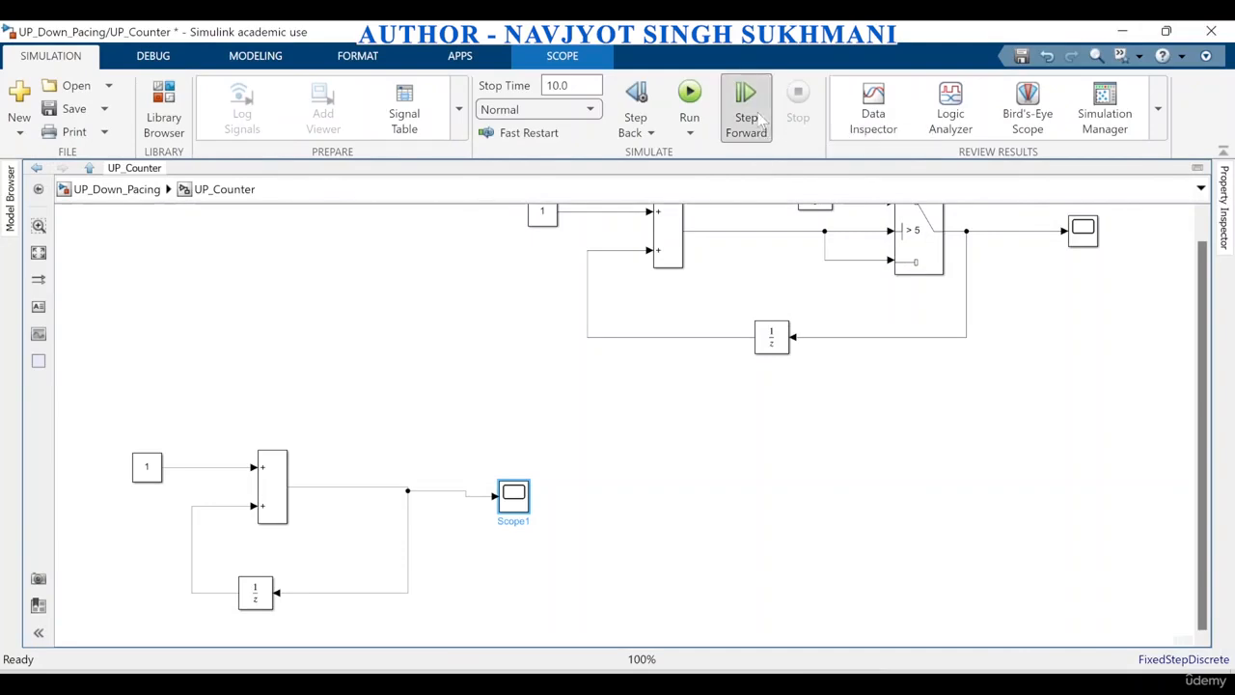
{"action": "double_click", "coordinate": [518, 509]}
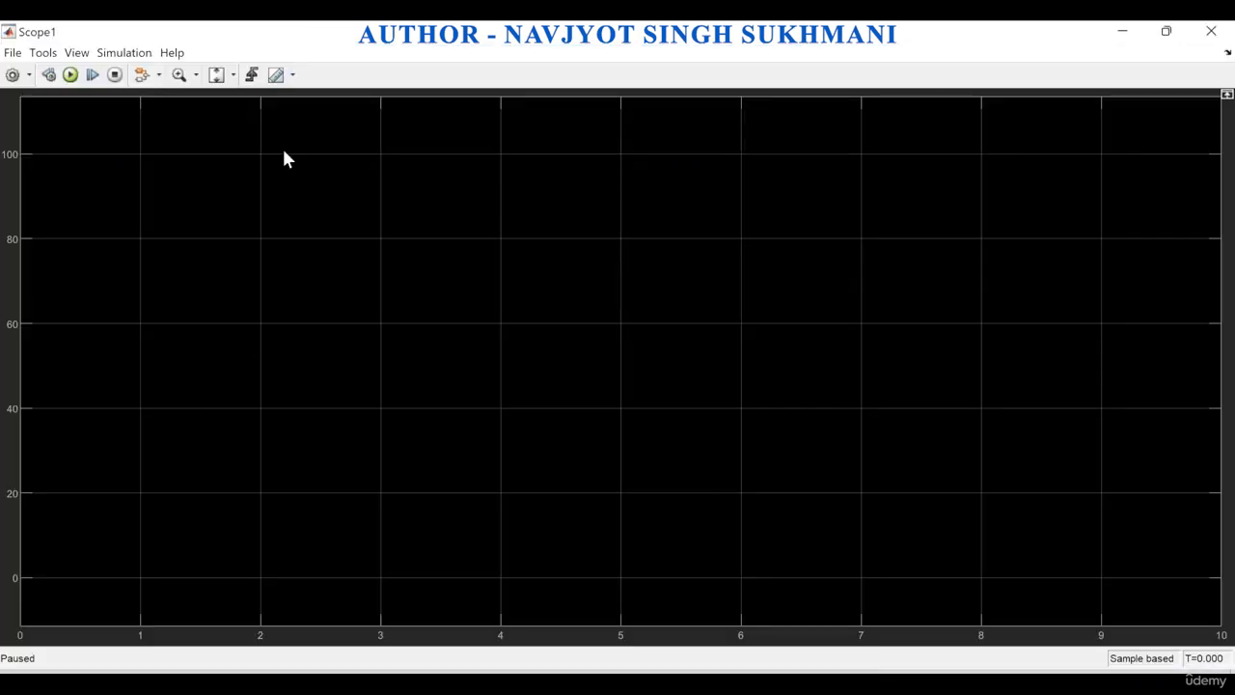
{"action": "left_click", "coordinate": [73, 74]}
{"action": "left_click", "coordinate": [92, 78]}
{"action": "left_click", "coordinate": [90, 82]}
{"action": "left_click", "coordinate": [90, 82]}
{"action": "left_click", "coordinate": [92, 77]}
{"action": "left_click", "coordinate": [92, 77]}
{"action": "left_click", "coordinate": [92, 78]}
{"action": "left_click", "coordinate": [90, 81]}
{"action": "left_click", "coordinate": [89, 81]}
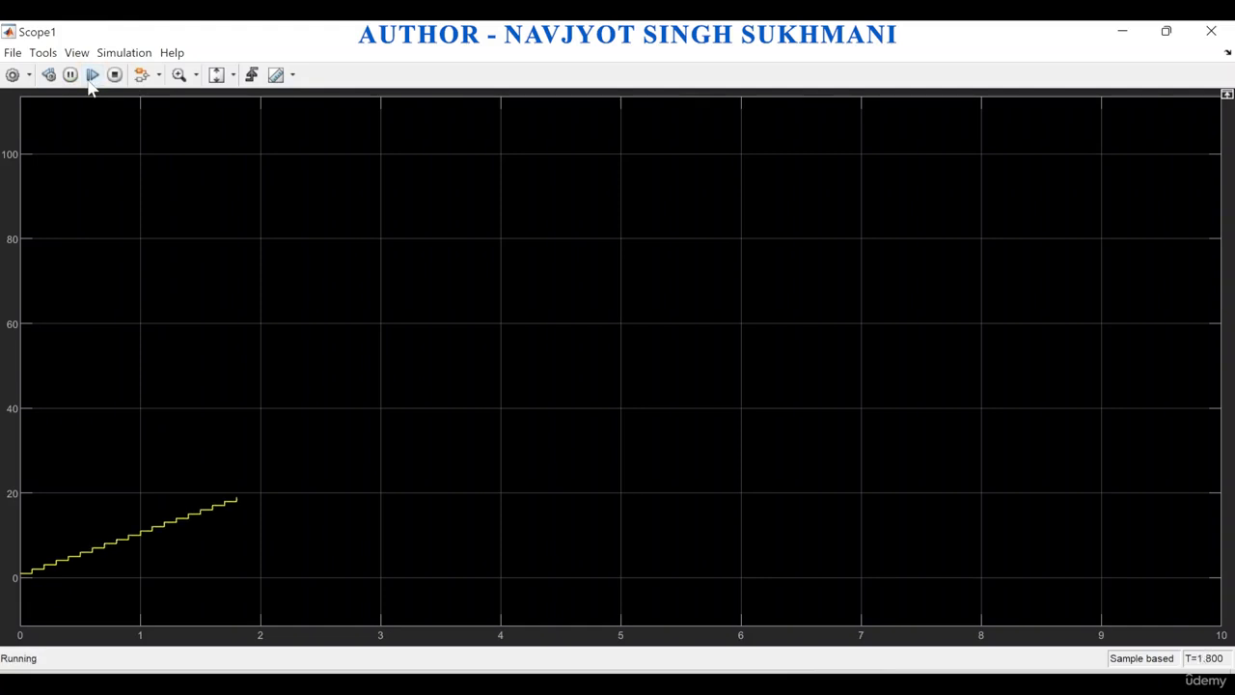
{"action": "left_click", "coordinate": [89, 81]}
{"action": "left_click", "coordinate": [90, 81]}
{"action": "left_click", "coordinate": [89, 81]}
{"action": "left_click", "coordinate": [90, 81]}
{"action": "left_click", "coordinate": [89, 81]}
{"action": "left_click", "coordinate": [89, 81]}
{"action": "left_click", "coordinate": [89, 81]}
{"action": "left_click", "coordinate": [89, 81]}
{"action": "left_click", "coordinate": [92, 77]}
{"action": "left_click", "coordinate": [92, 77]}
{"action": "left_click", "coordinate": [92, 77]}
{"action": "left_click", "coordinate": [92, 78]}
{"action": "left_click", "coordinate": [92, 77]}
{"action": "left_click", "coordinate": [92, 78]}
{"action": "left_click", "coordinate": [92, 77]}
{"action": "left_click", "coordinate": [91, 77]}
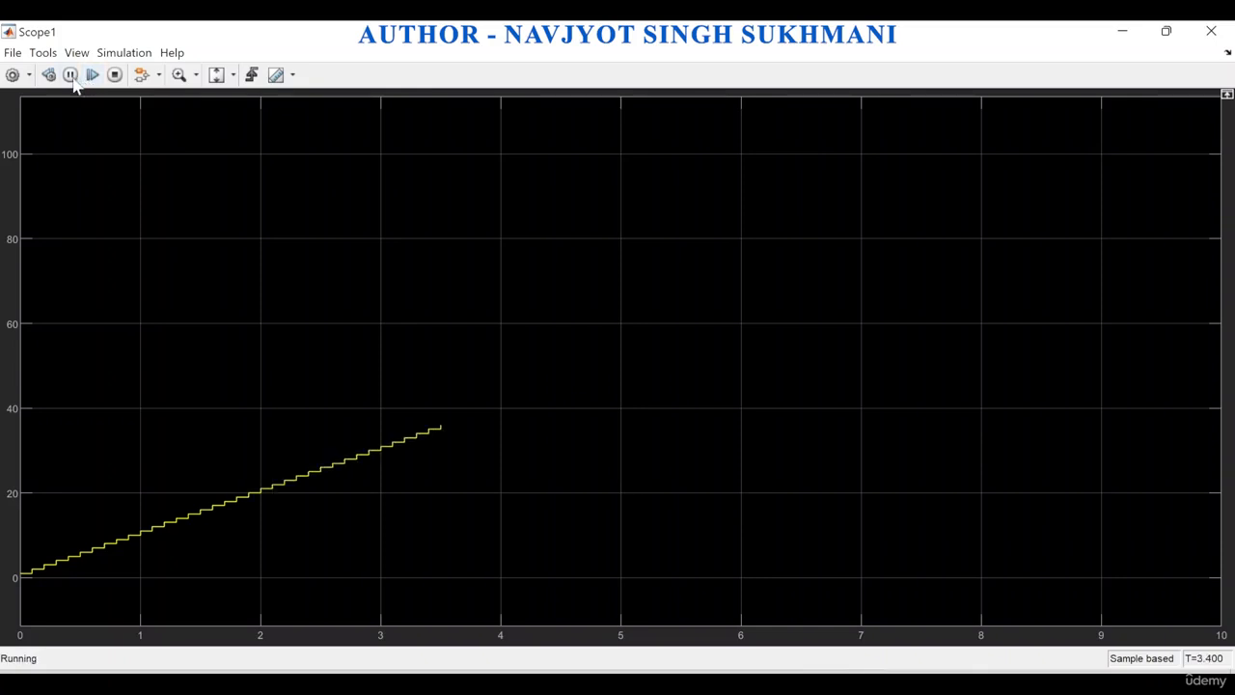
{"action": "left_click", "coordinate": [71, 77]}
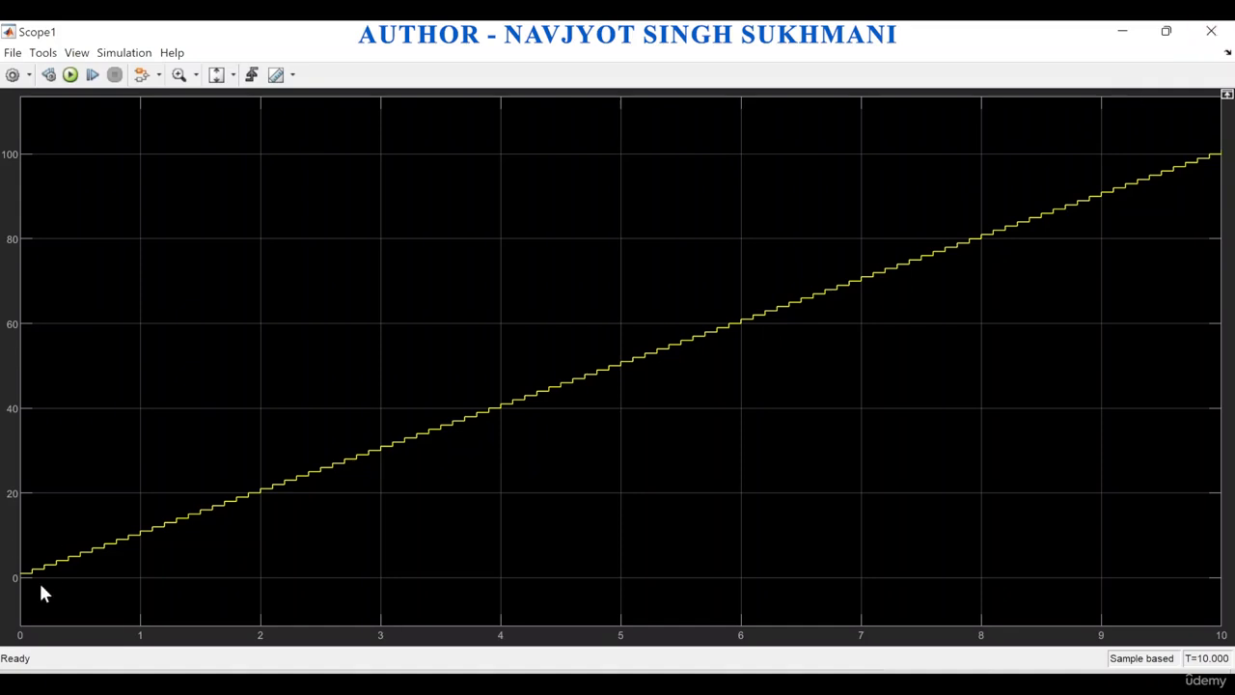
{"action": "left_click", "coordinate": [1227, 36]}
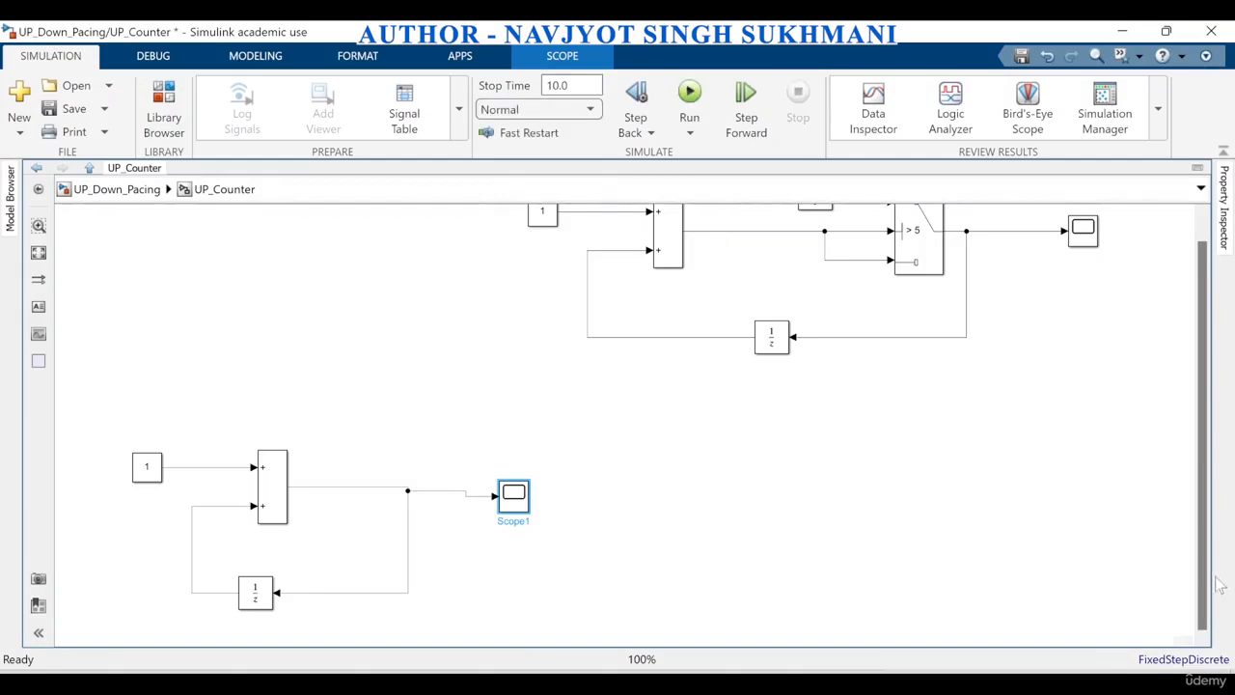
Step: Open the original counter's scope and step the simulation forward to 2.9 s to examine how the switch resets the count
{"action": "left_click_drag", "start_coordinate": [1202, 599], "coordinate": [1203, 558]}
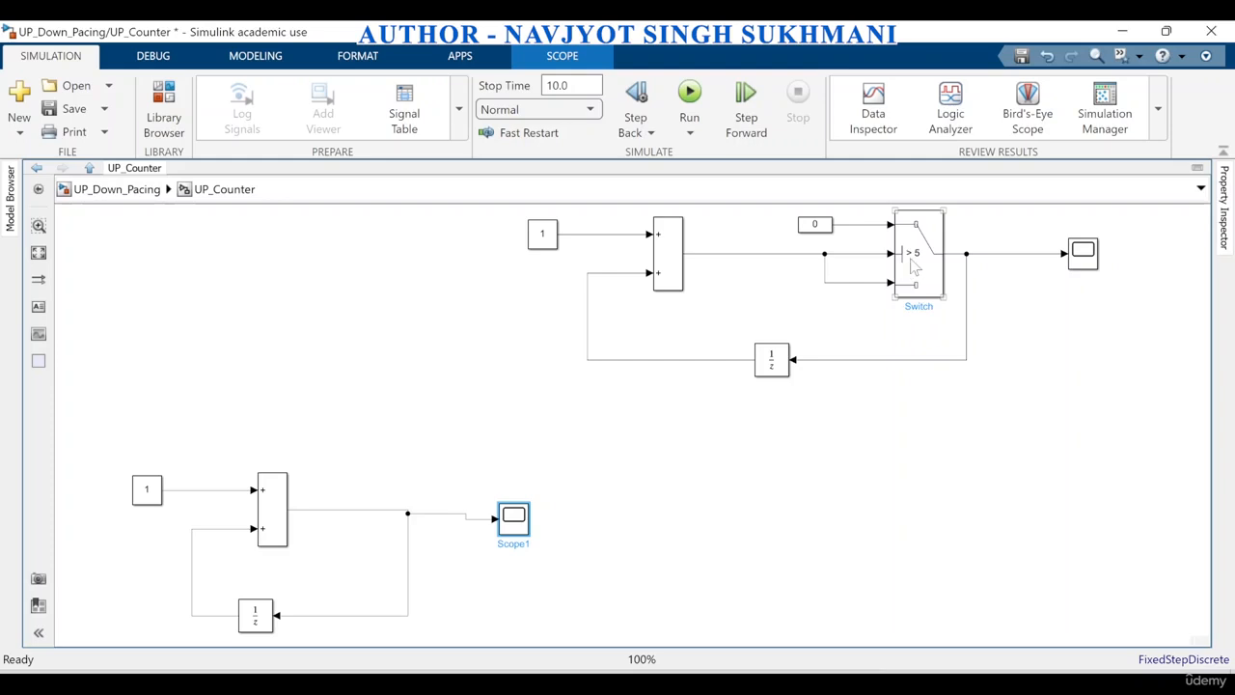
{"action": "left_click", "coordinate": [827, 208]}
{"action": "double_click", "coordinate": [1097, 259]}
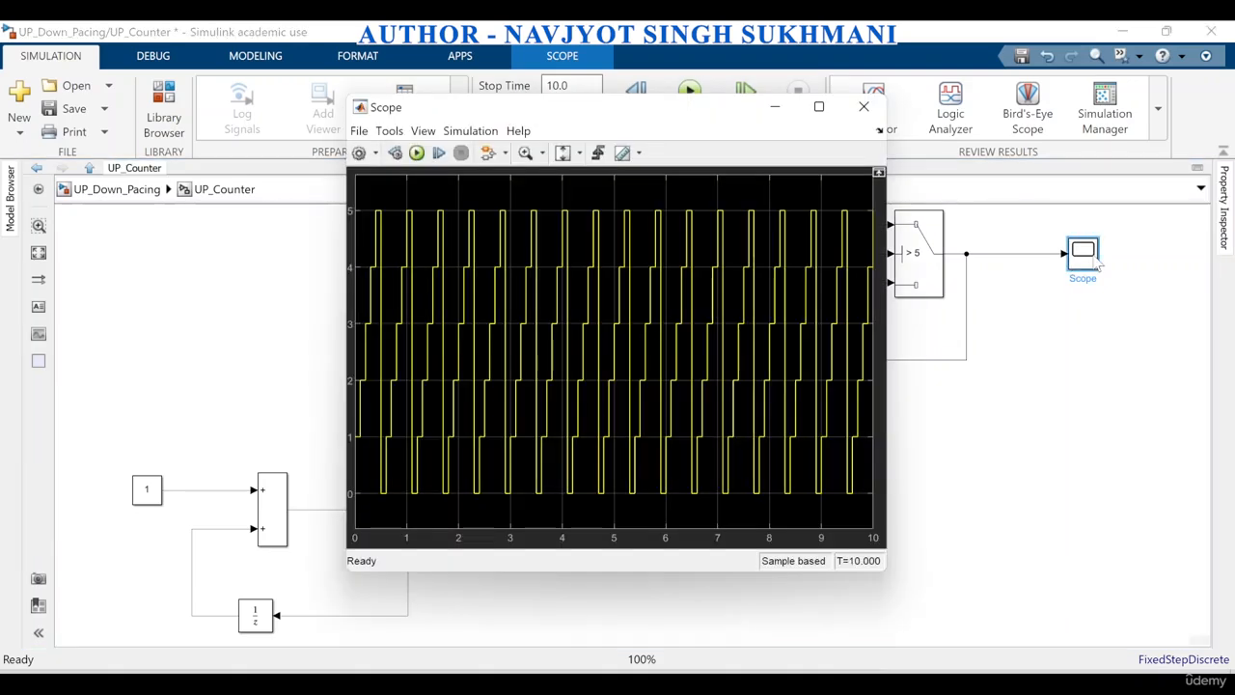
{"action": "left_click", "coordinate": [439, 155]}
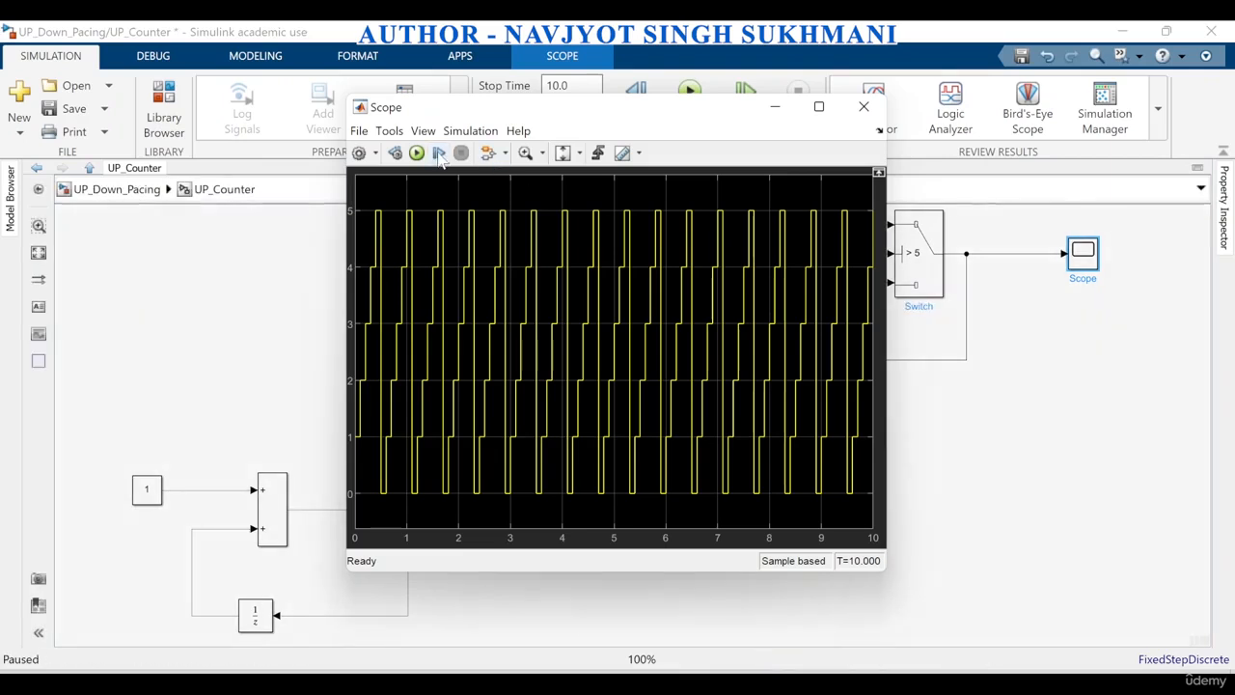
{"action": "left_click", "coordinate": [439, 155]}
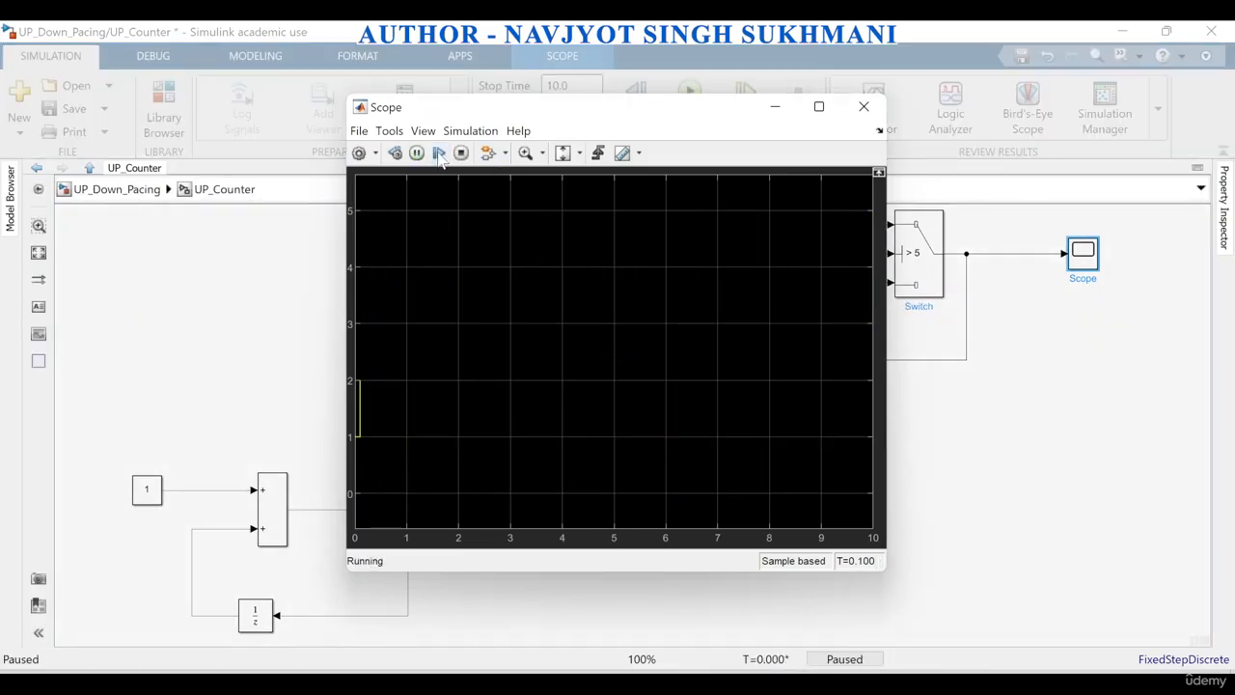
{"action": "left_click", "coordinate": [439, 154]}
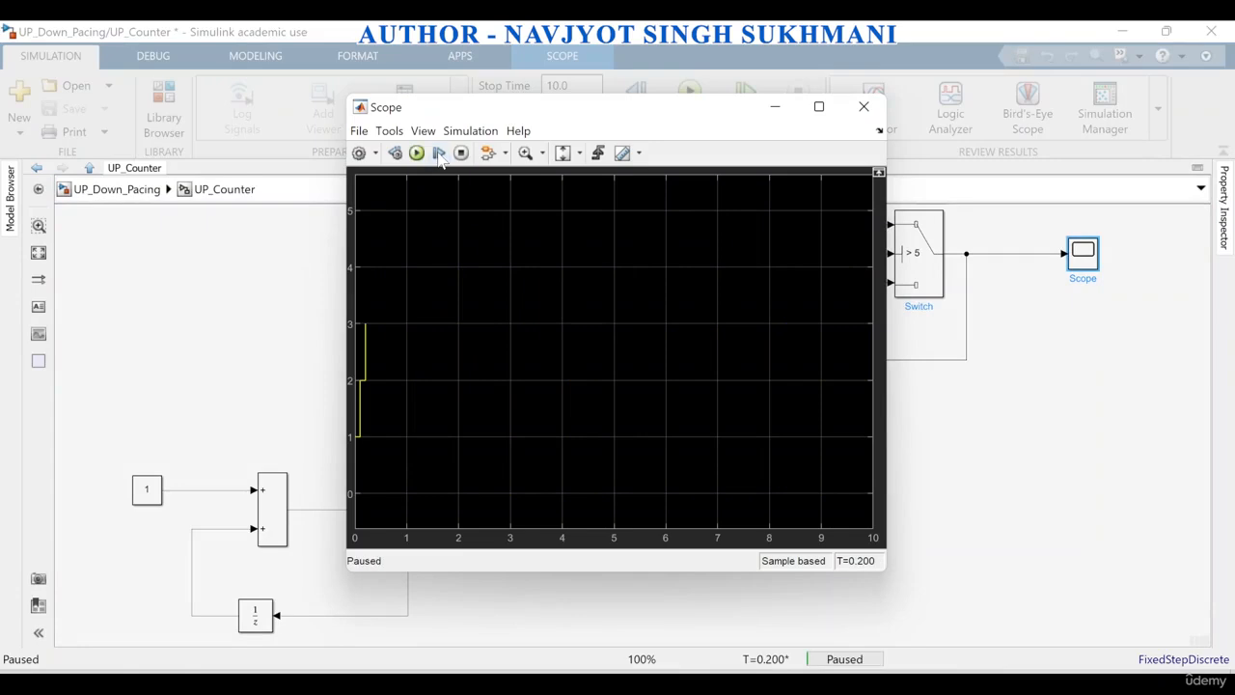
{"action": "left_click", "coordinate": [439, 154]}
{"action": "left_click", "coordinate": [439, 155]}
{"action": "left_click", "coordinate": [439, 154]}
{"action": "left_click", "coordinate": [439, 154]}
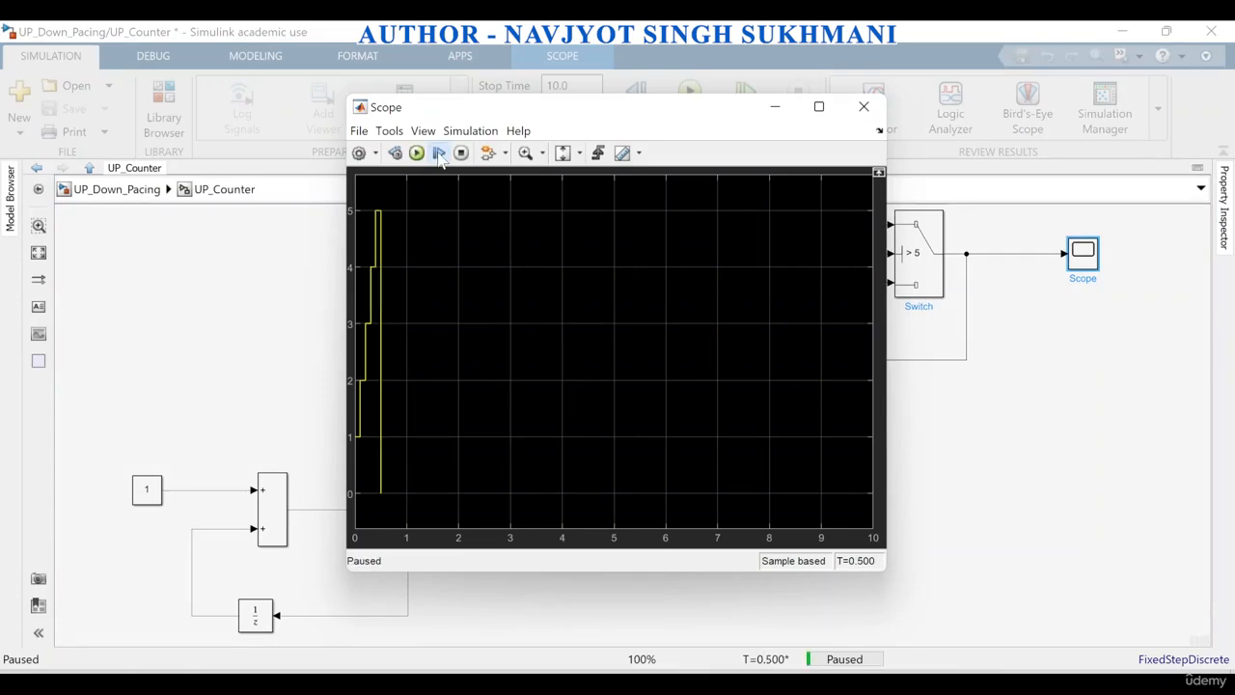
{"action": "left_click", "coordinate": [439, 154]}
{"action": "left_click", "coordinate": [439, 154]}
{"action": "left_click", "coordinate": [439, 155]}
{"action": "left_click", "coordinate": [438, 154]}
{"action": "left_click", "coordinate": [439, 154]}
{"action": "left_click", "coordinate": [439, 155]}
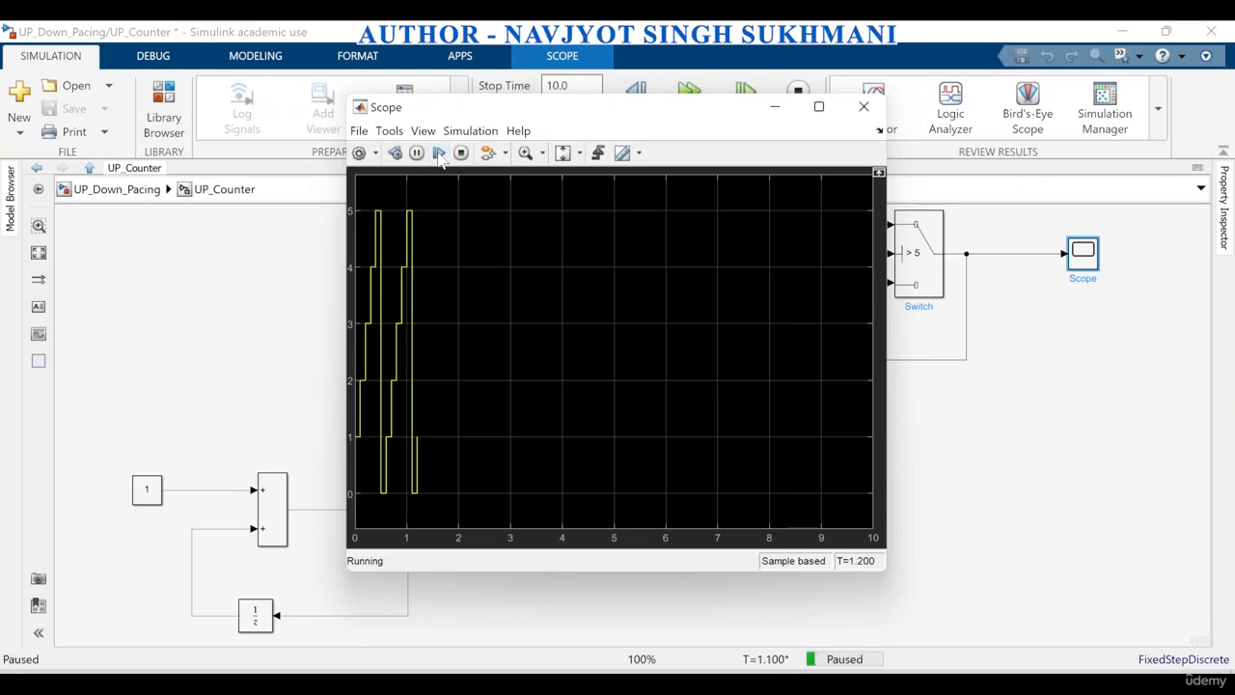
{"action": "left_click", "coordinate": [439, 155]}
{"action": "left_click", "coordinate": [439, 155]}
{"action": "left_click", "coordinate": [439, 155]}
{"action": "left_click", "coordinate": [439, 154]}
{"action": "left_click", "coordinate": [439, 154]}
{"action": "left_click", "coordinate": [439, 154]}
{"action": "left_click", "coordinate": [439, 155]}
{"action": "left_click", "coordinate": [439, 154]}
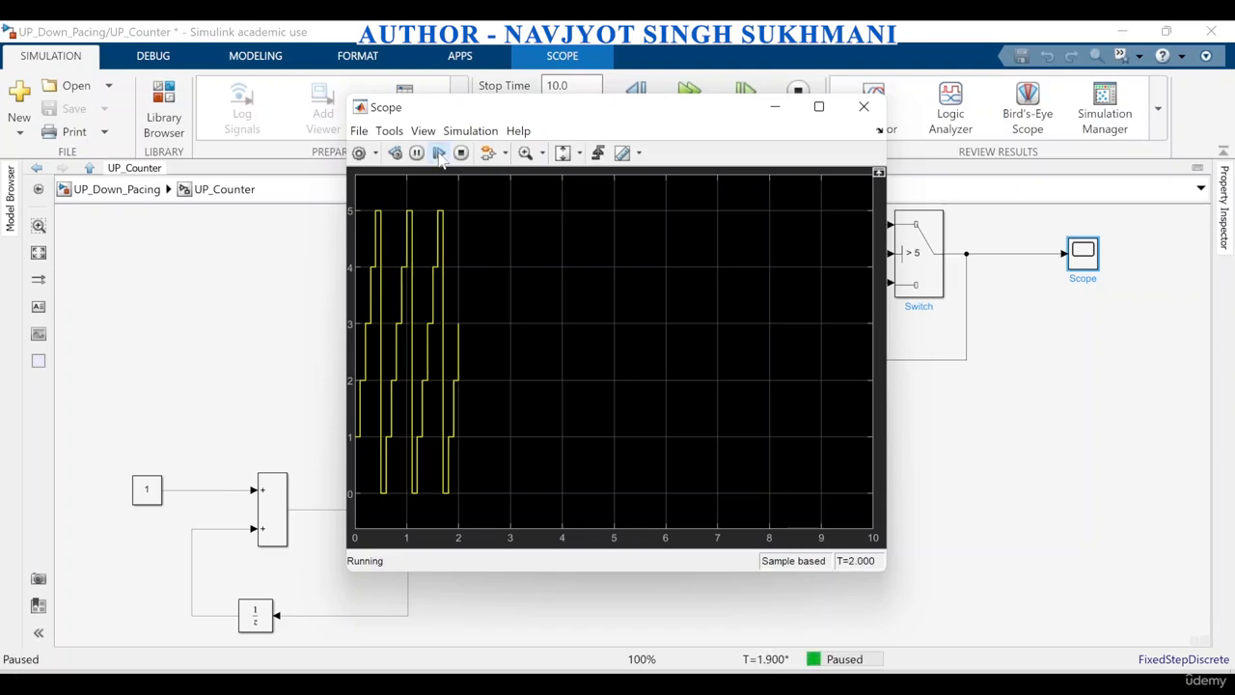
{"action": "left_click", "coordinate": [438, 154]}
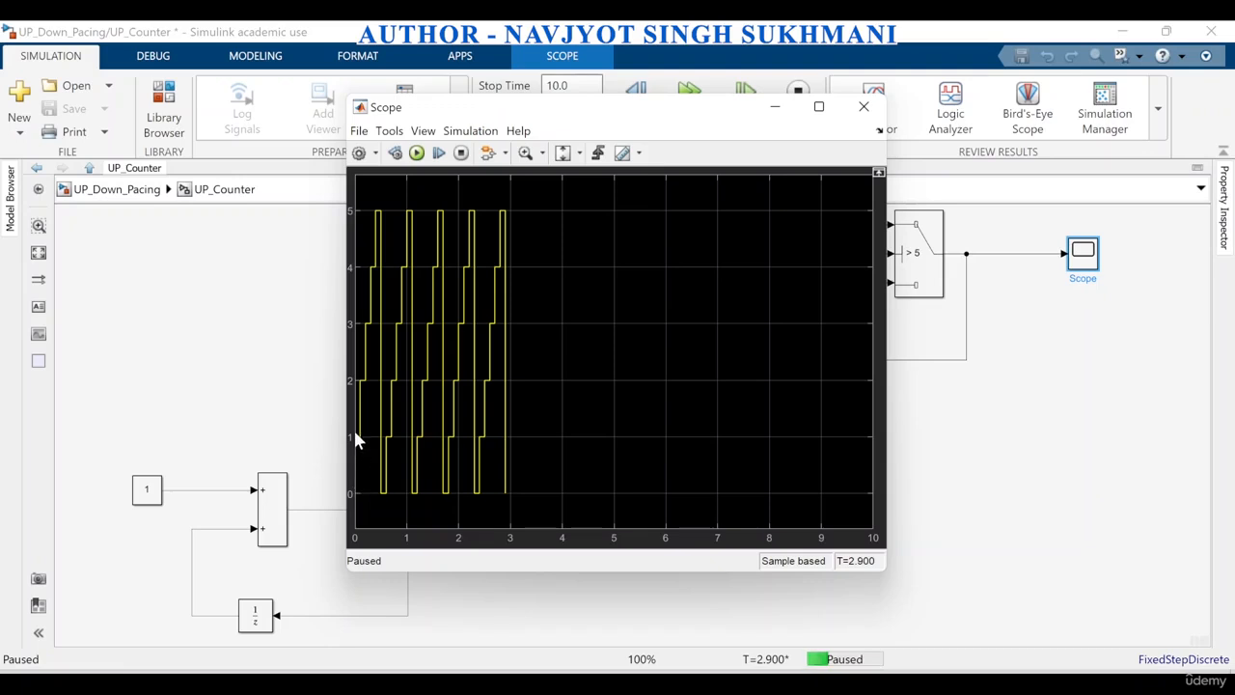
{"action": "left_click", "coordinate": [863, 107]}
{"action": "left_click", "coordinate": [771, 372]}
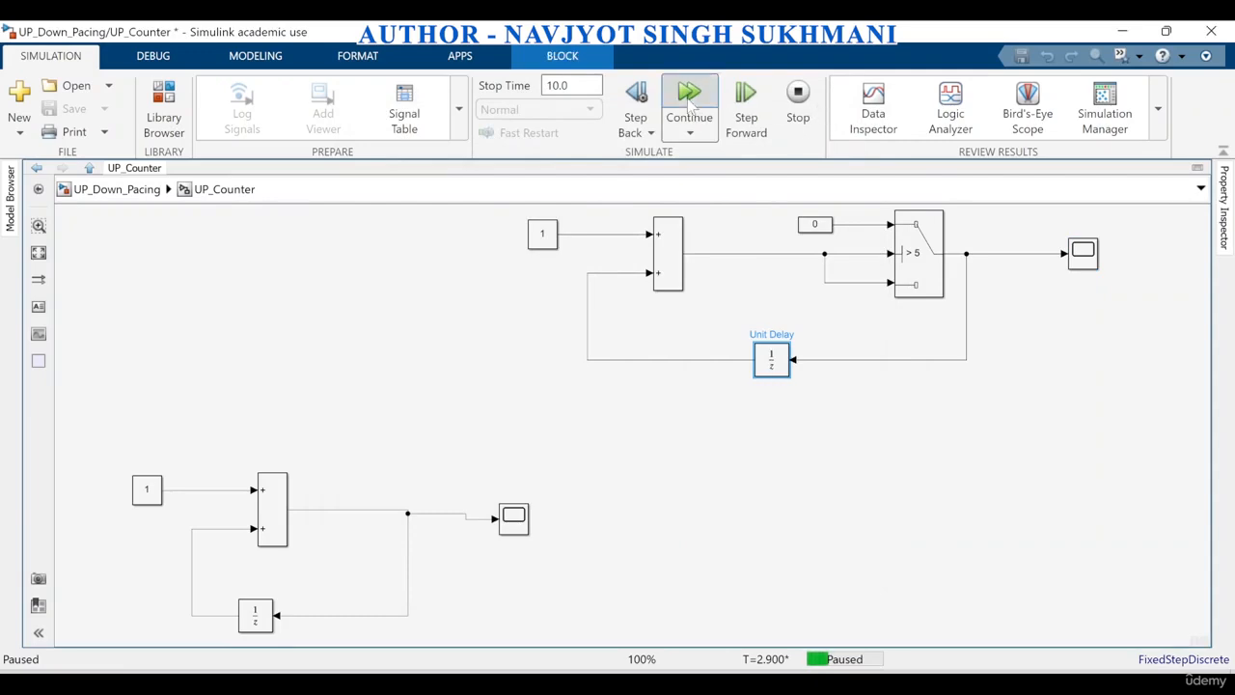
{"action": "right_click", "coordinate": [768, 359]}
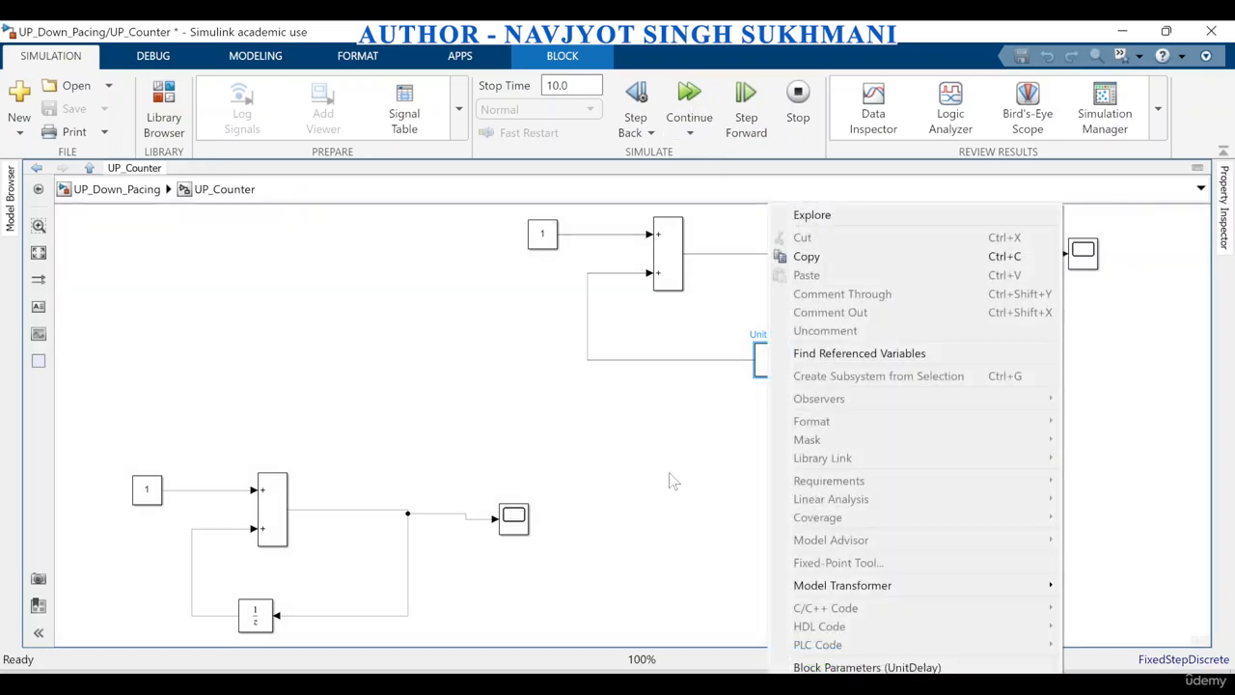
{"action": "left_click", "coordinate": [665, 442]}
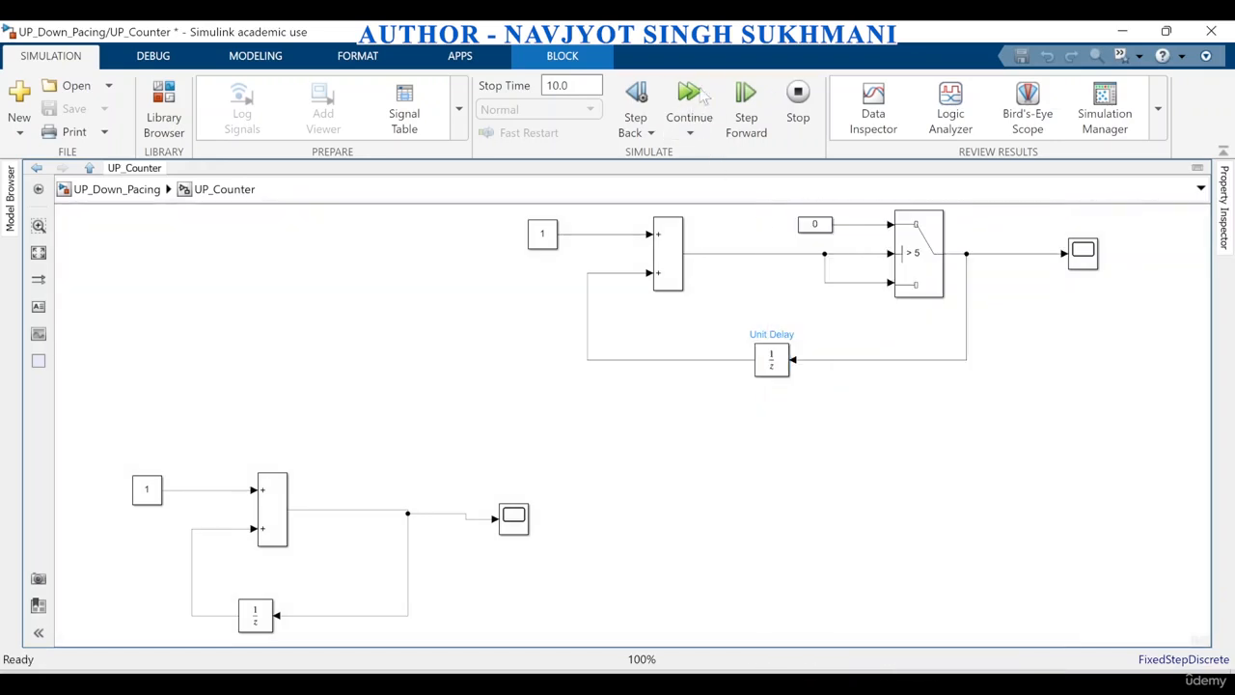
Step: Insert a copy of the unit delay between the constant 1 and the first input of the up counter's sum block
{"action": "left_click", "coordinate": [769, 363]}
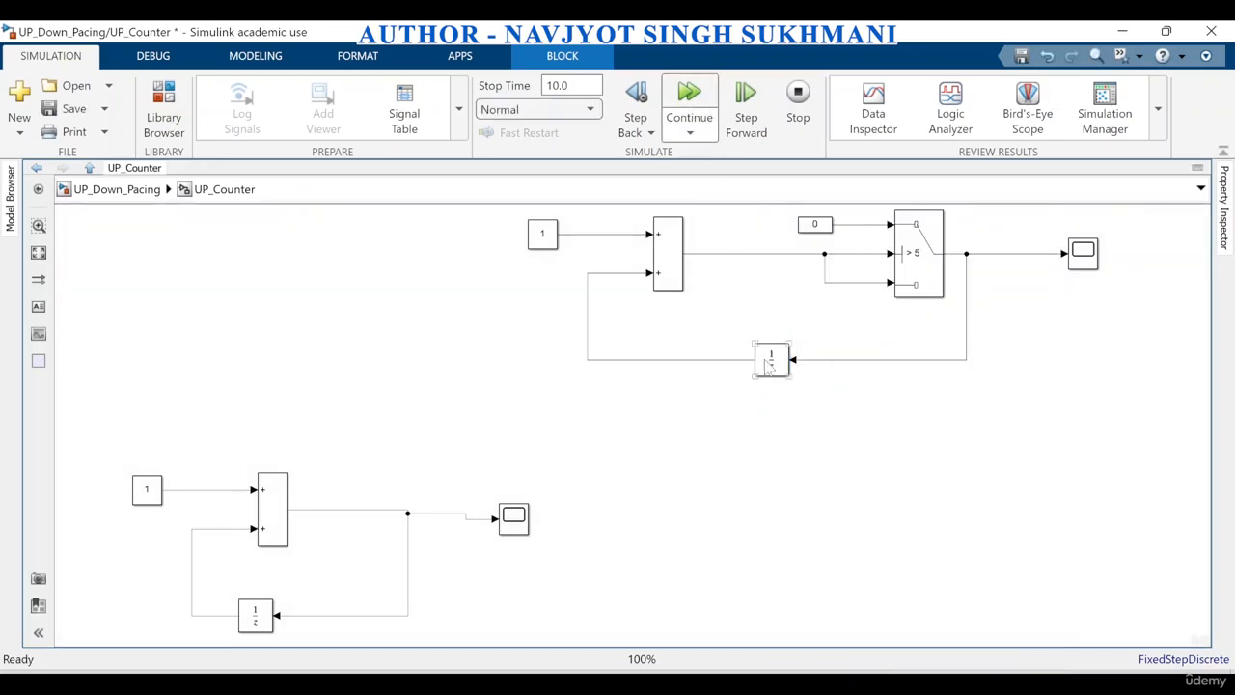
{"action": "left_click_drag", "start_coordinate": [769, 363], "coordinate": [515, 306]}
{"action": "key", "text": "Delete"}
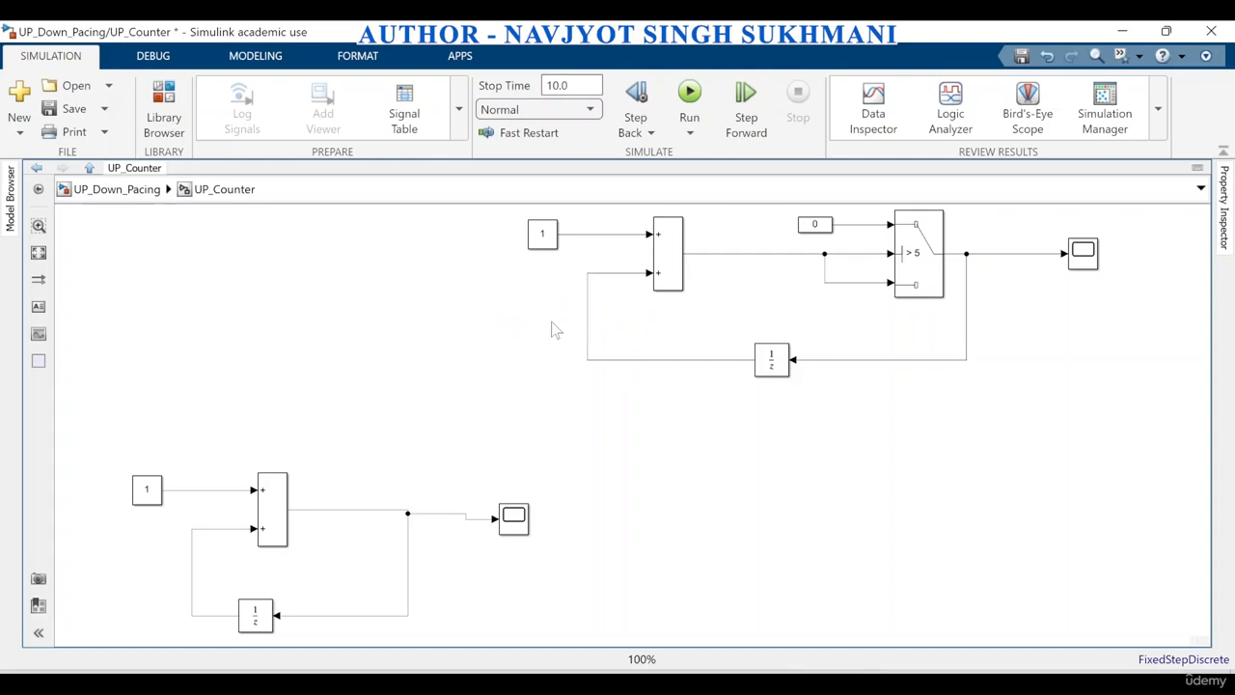
{"action": "left_click_drag", "start_coordinate": [770, 362], "coordinate": [590, 248]}
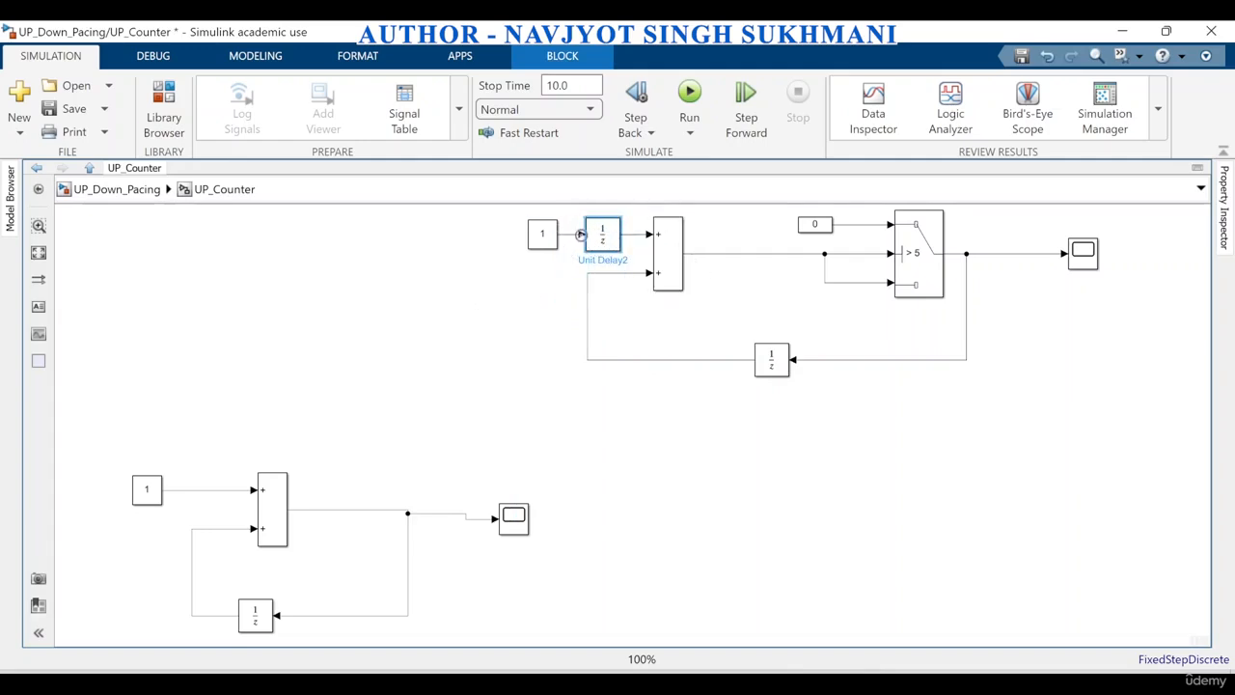
Step: Run the up counter with the added delay, then step through the simulation in its scope and run the remainder to the end
{"action": "left_click", "coordinate": [689, 93]}
{"action": "double_click", "coordinate": [1082, 253]}
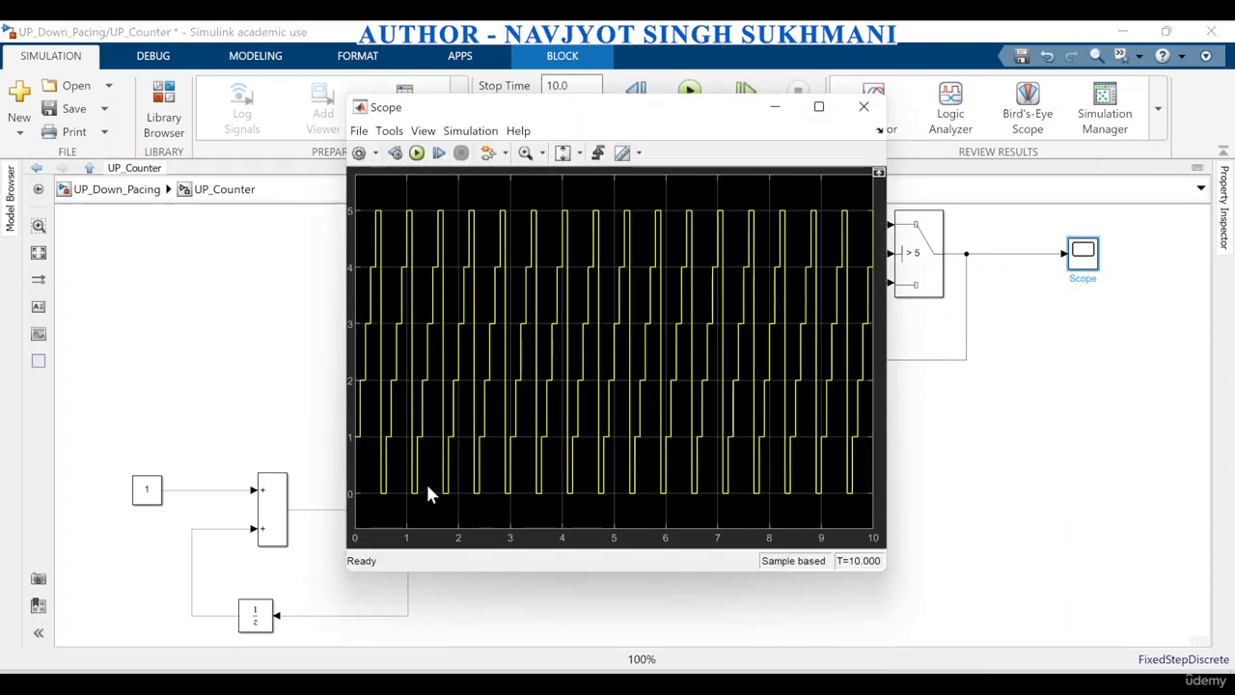
{"action": "left_click", "coordinate": [439, 154]}
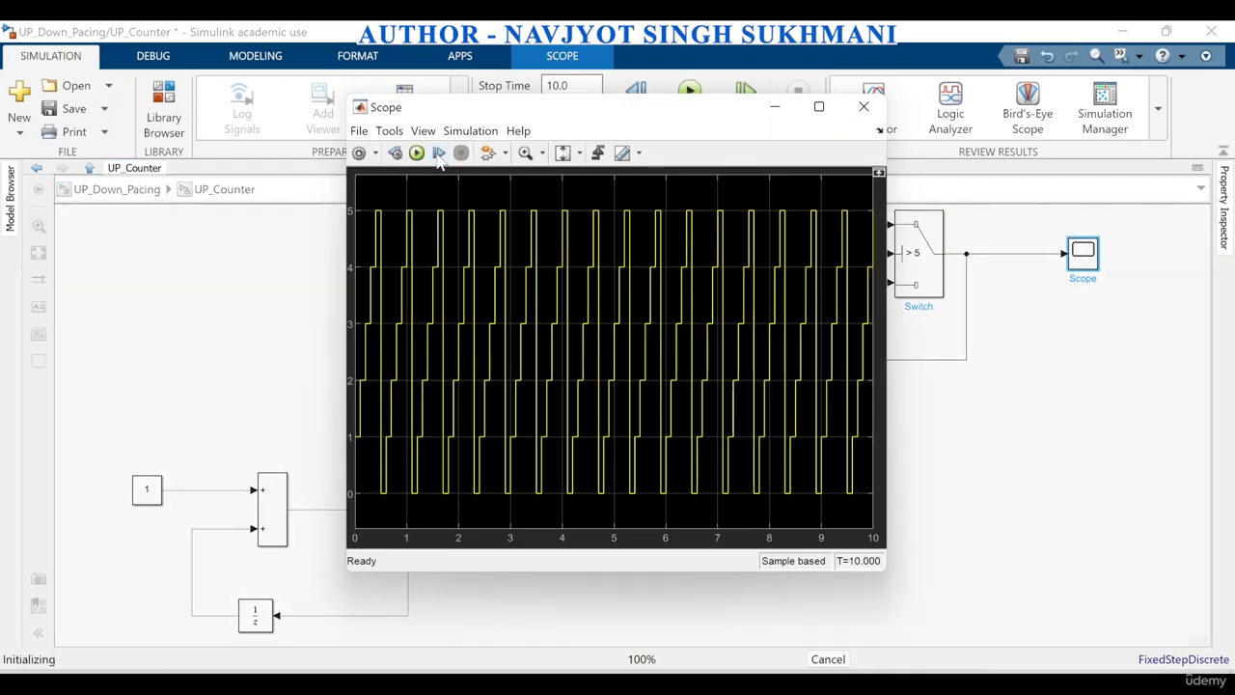
{"action": "left_click", "coordinate": [439, 156]}
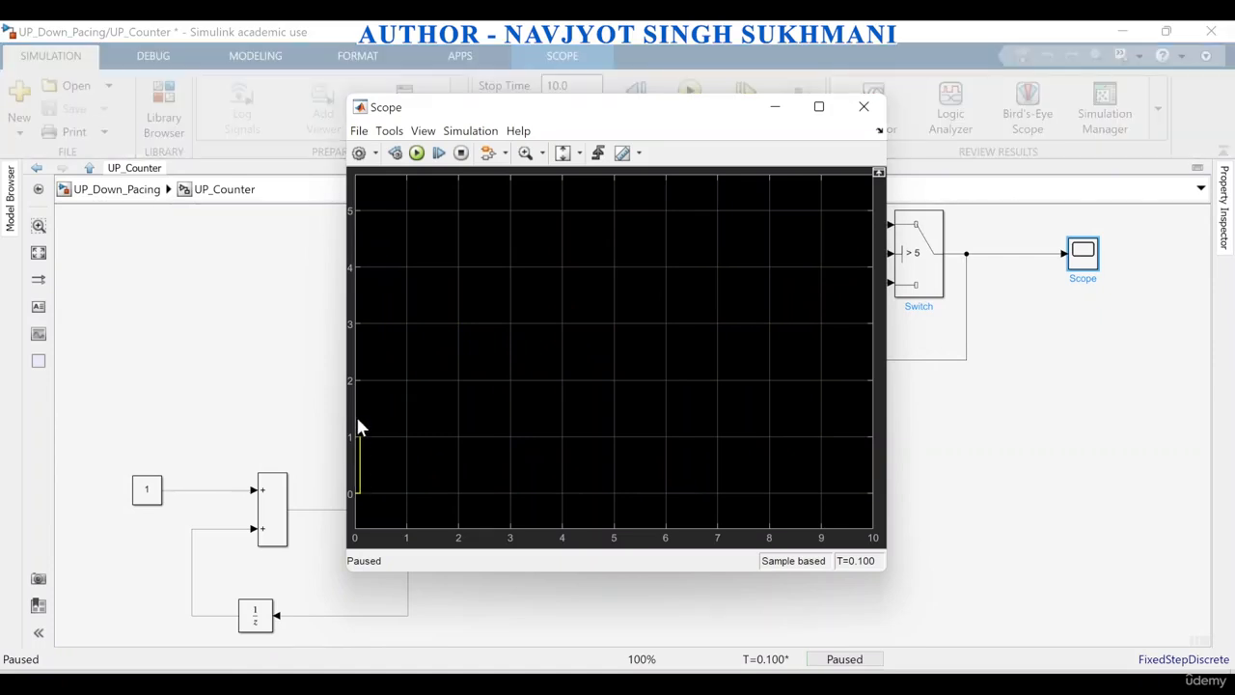
{"action": "left_click", "coordinate": [439, 154]}
{"action": "left_click", "coordinate": [439, 154]}
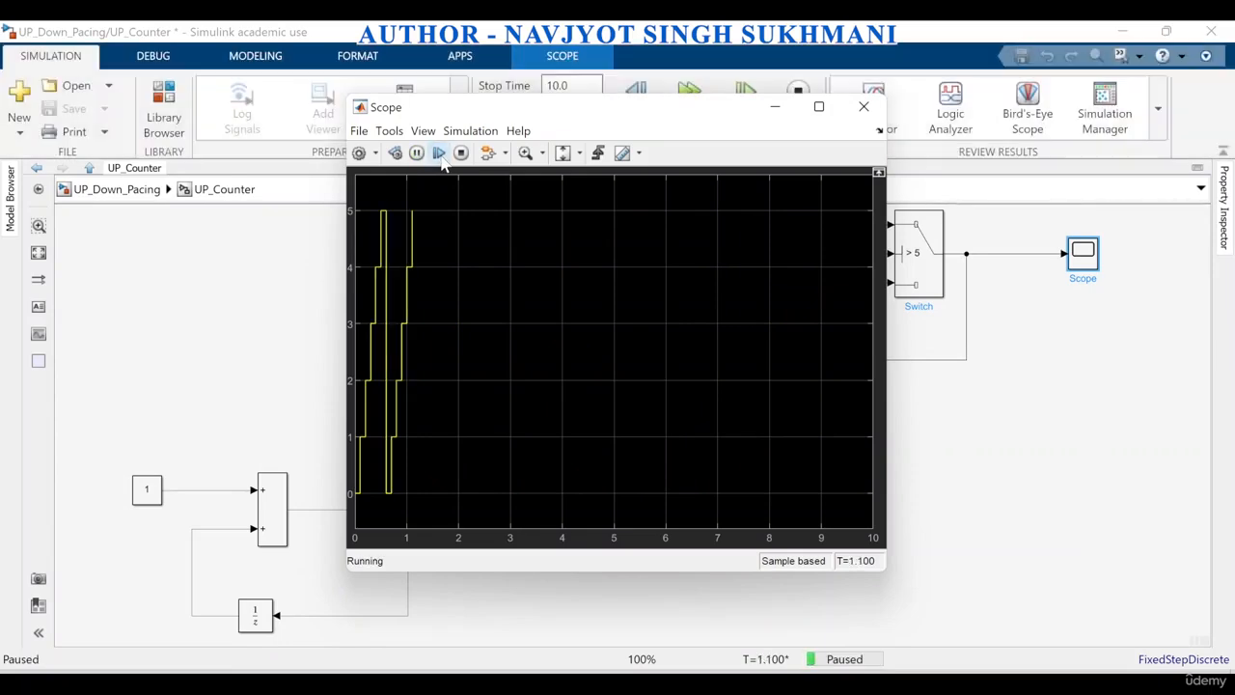
{"action": "left_click", "coordinate": [441, 156]}
{"action": "left_click", "coordinate": [441, 157]}
{"action": "left_click", "coordinate": [441, 156]}
{"action": "left_click", "coordinate": [441, 157]}
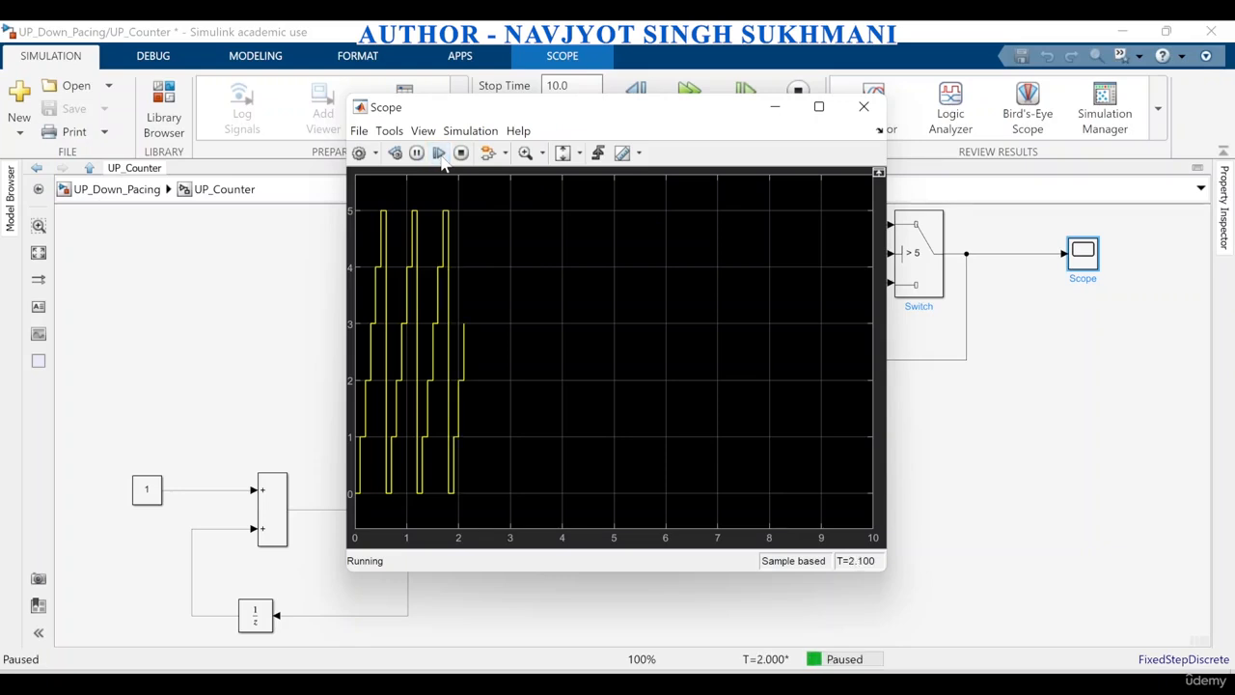
{"action": "left_click", "coordinate": [441, 157]}
{"action": "left_click", "coordinate": [441, 156]}
{"action": "left_click", "coordinate": [441, 157]}
{"action": "left_click", "coordinate": [441, 157]}
{"action": "left_click", "coordinate": [439, 155]}
{"action": "left_click", "coordinate": [439, 154]}
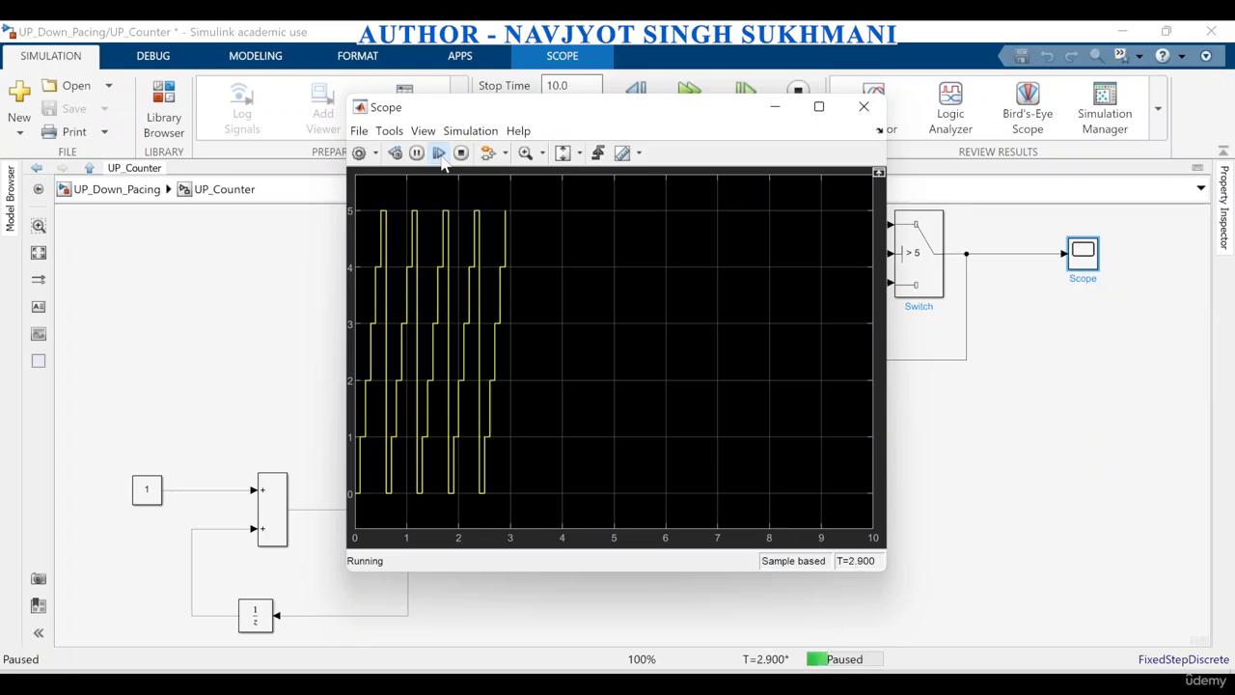
{"action": "left_click", "coordinate": [439, 154]}
{"action": "left_click", "coordinate": [439, 155]}
{"action": "left_click", "coordinate": [439, 155]}
{"action": "left_click", "coordinate": [439, 155]}
{"action": "left_click", "coordinate": [439, 154]}
{"action": "left_click", "coordinate": [439, 154]}
{"action": "left_click", "coordinate": [440, 155]}
{"action": "left_click", "coordinate": [440, 155]}
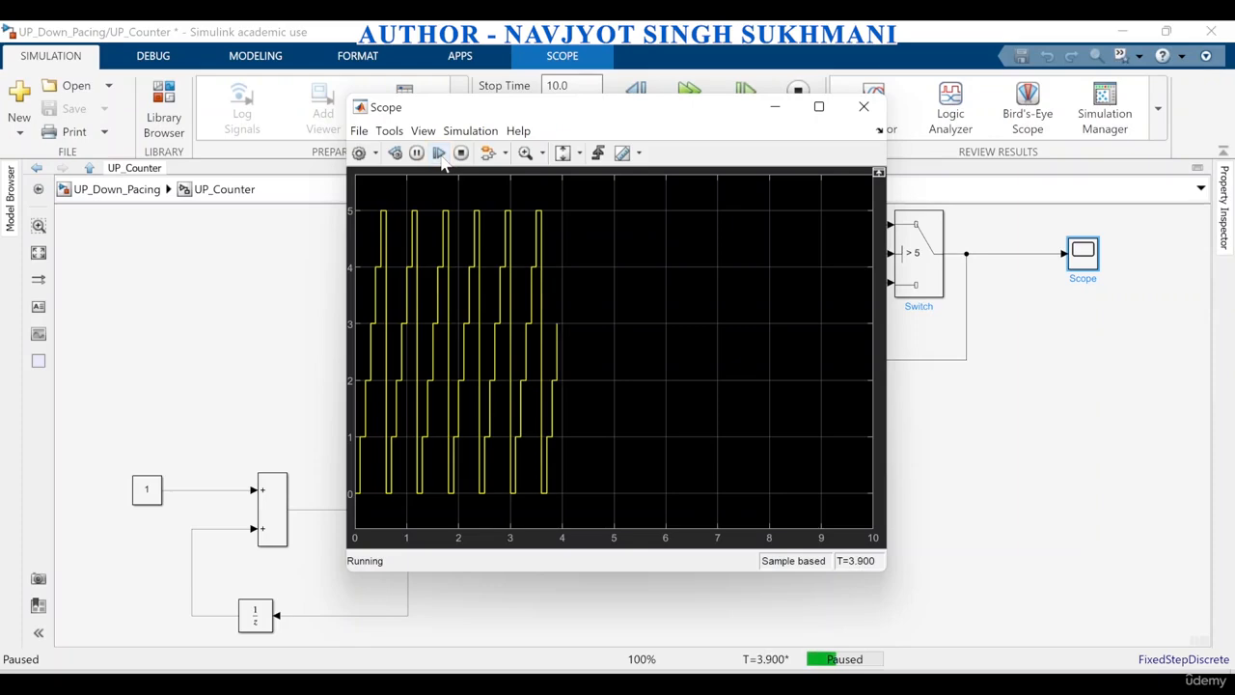
{"action": "left_click", "coordinate": [440, 155]}
{"action": "left_click", "coordinate": [440, 155]}
{"action": "left_click", "coordinate": [440, 155]}
{"action": "left_click", "coordinate": [440, 156]}
{"action": "left_click", "coordinate": [439, 155]}
{"action": "left_click", "coordinate": [440, 155]}
{"action": "left_click", "coordinate": [440, 155]}
{"action": "left_click", "coordinate": [440, 156]}
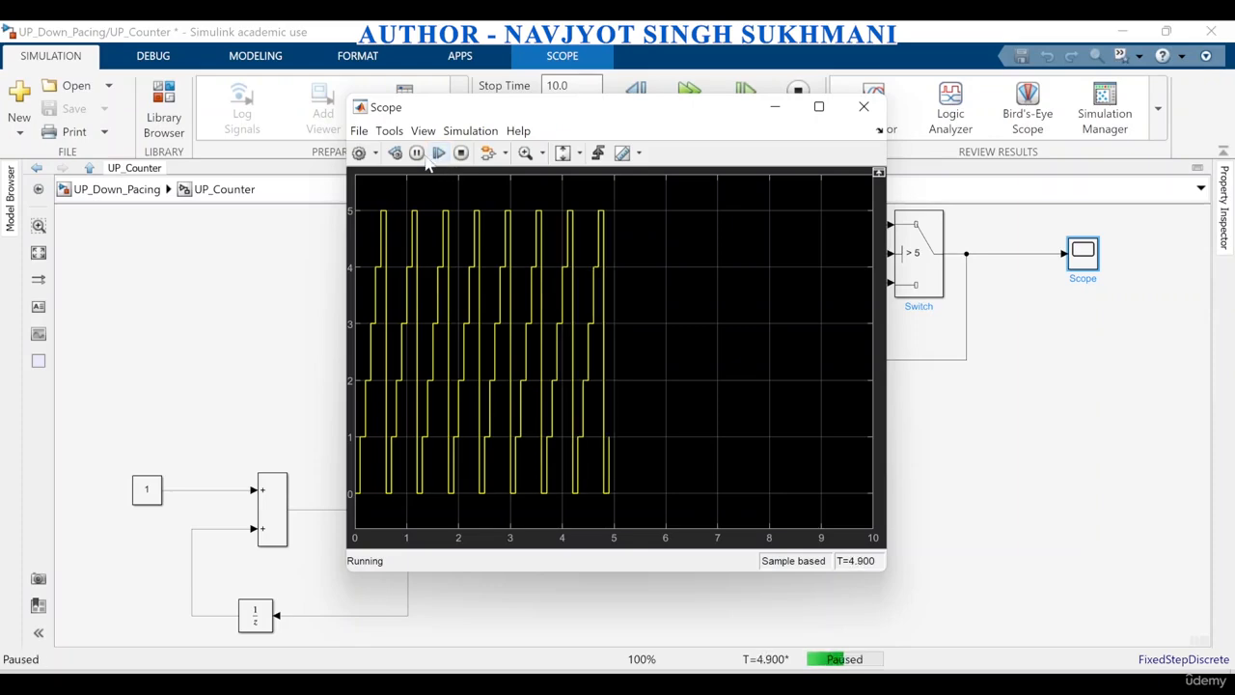
{"action": "left_click", "coordinate": [440, 155]}
{"action": "left_click", "coordinate": [439, 155]}
{"action": "left_click", "coordinate": [440, 156]}
{"action": "left_click", "coordinate": [417, 153]}
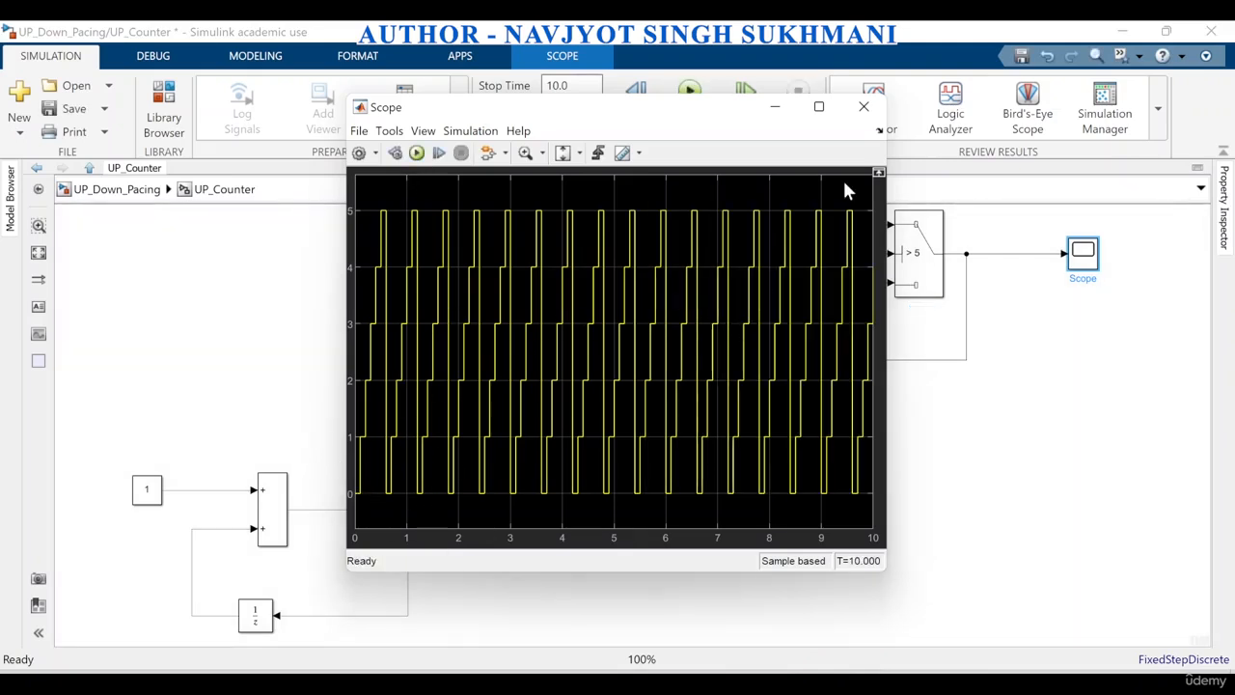
{"action": "left_click", "coordinate": [861, 108]}
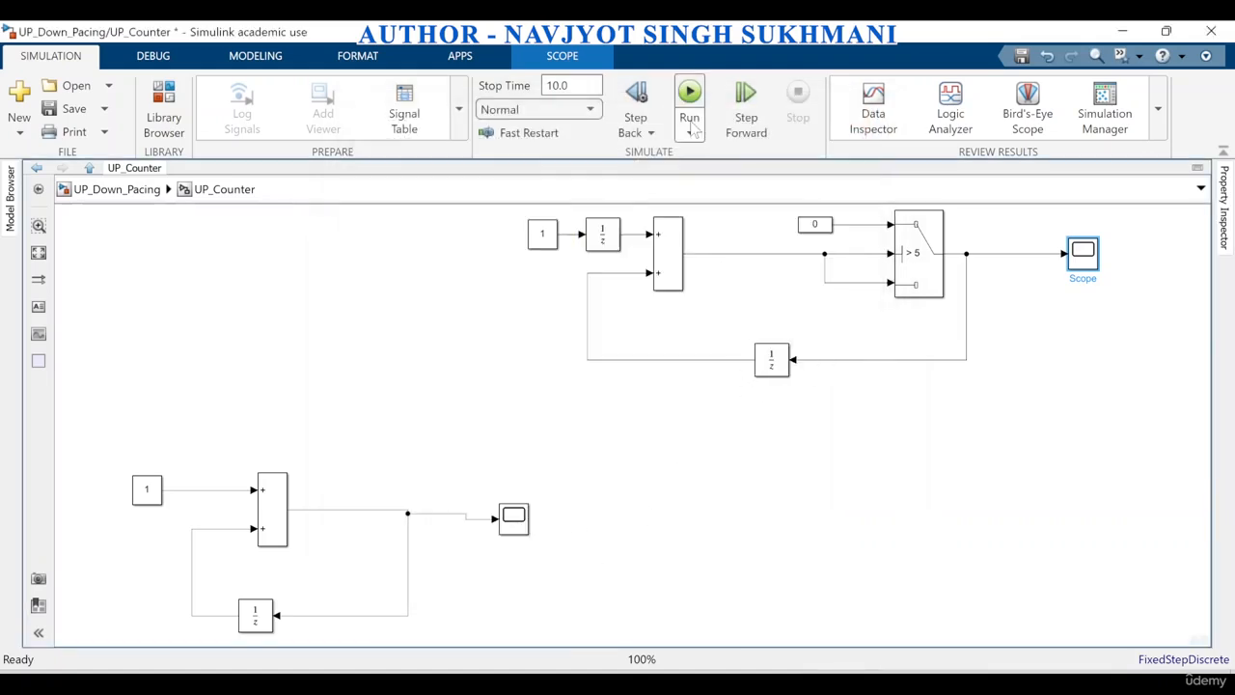
{"action": "left_click", "coordinate": [693, 136]}
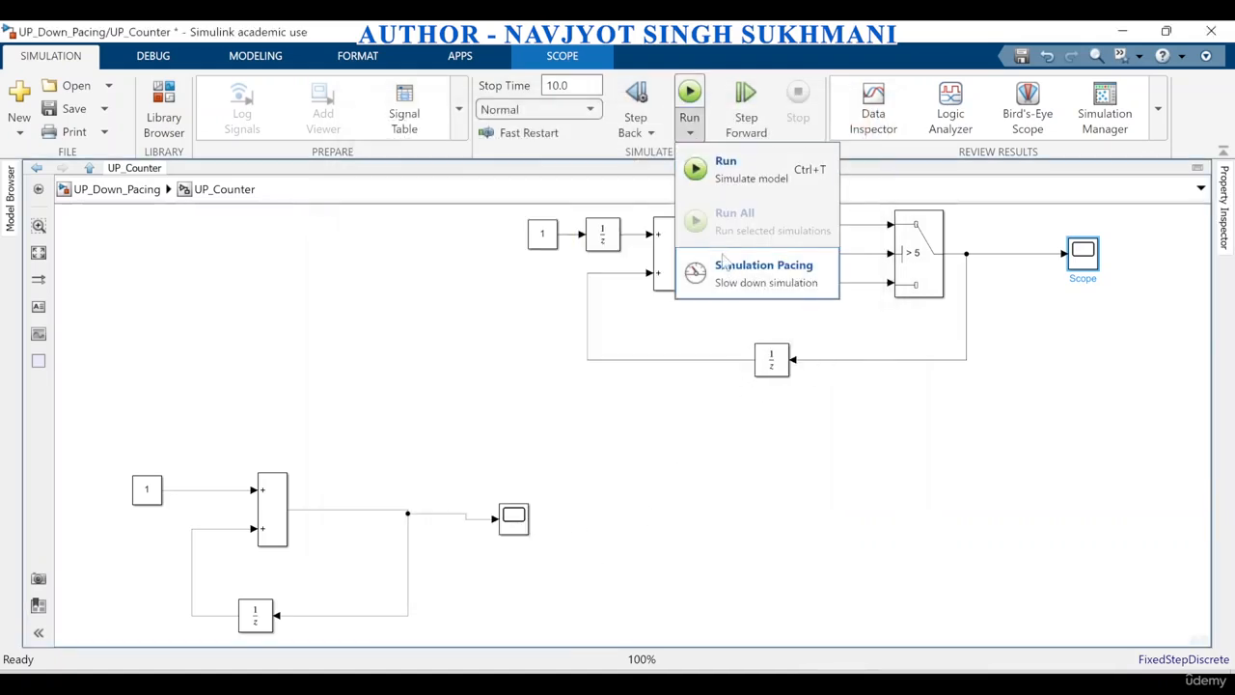
{"action": "left_click", "coordinate": [881, 485]}
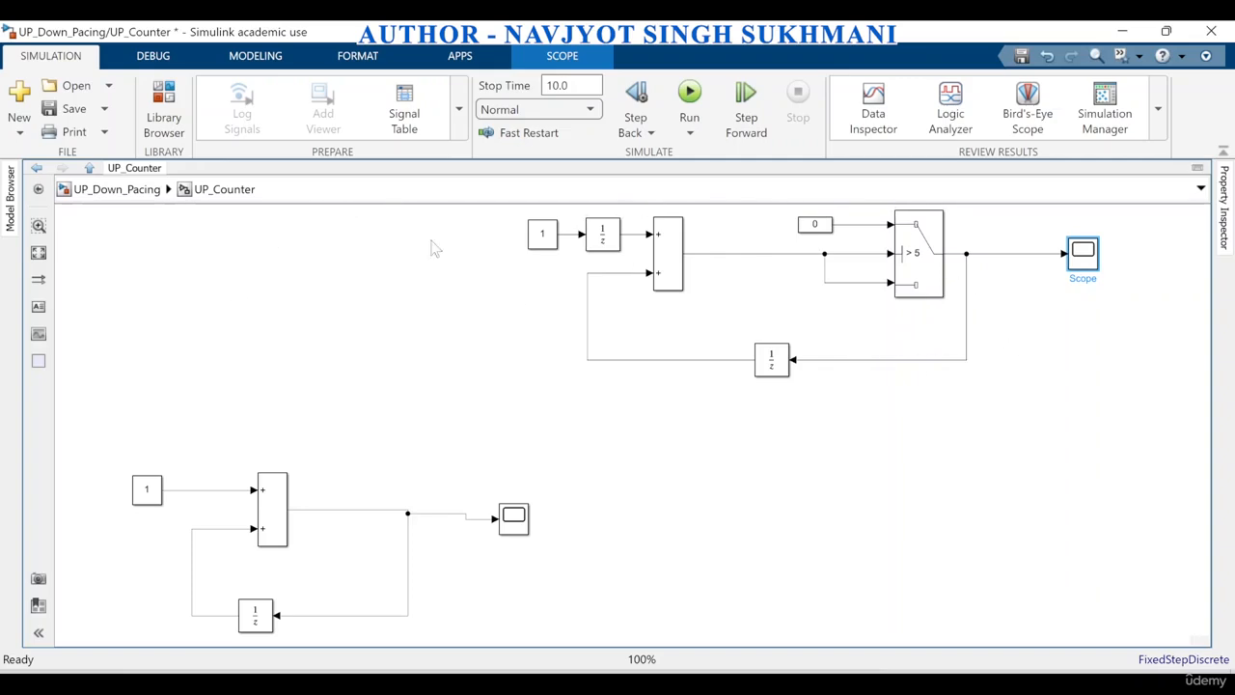
Step: Go back to the top level of UP_Down_Pacing and open the Down_Counter subsystem
{"action": "left_click", "coordinate": [149, 192]}
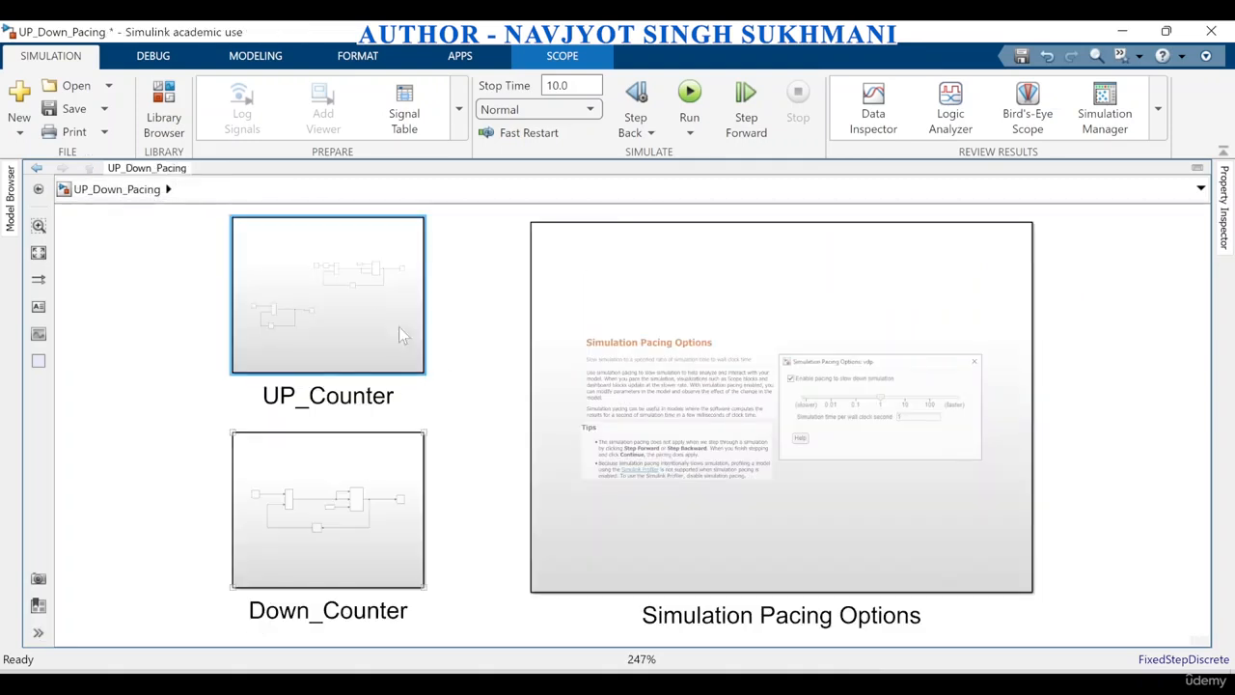
{"action": "double_click", "coordinate": [335, 522]}
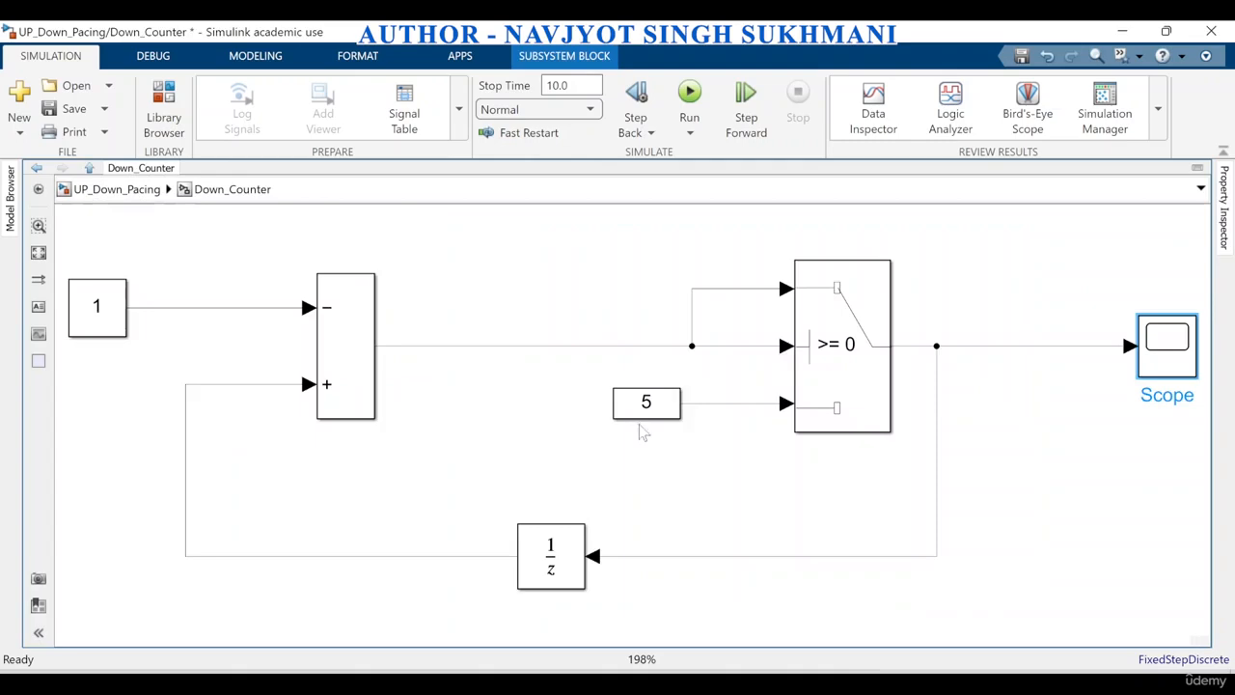
{"action": "scroll", "coordinate": [675, 447], "scroll_direction": "down", "scroll_amount": 4}
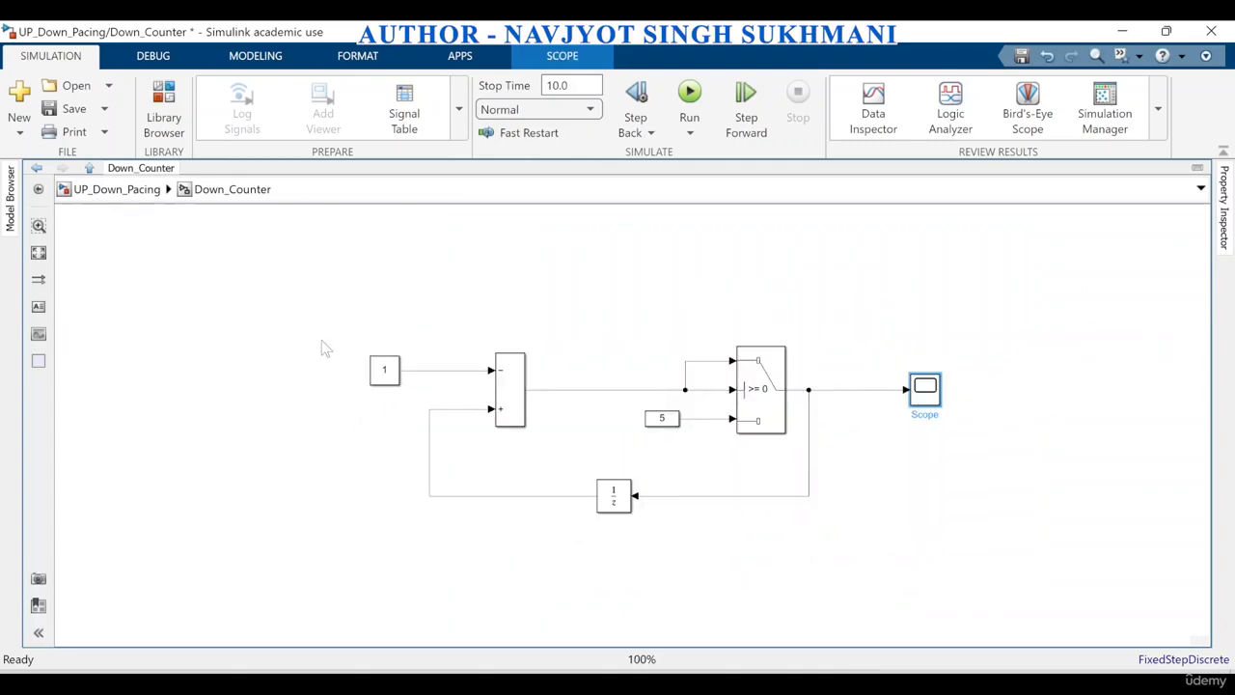
Step: Copy the down counter's constant, sum and unit delay blocks with their lines and place the copy below the original circuit
{"action": "left_click", "coordinate": [378, 428]}
{"action": "left_click_drag", "start_coordinate": [659, 545], "coordinate": [617, 582]}
{"action": "left_click", "coordinate": [305, 532]}
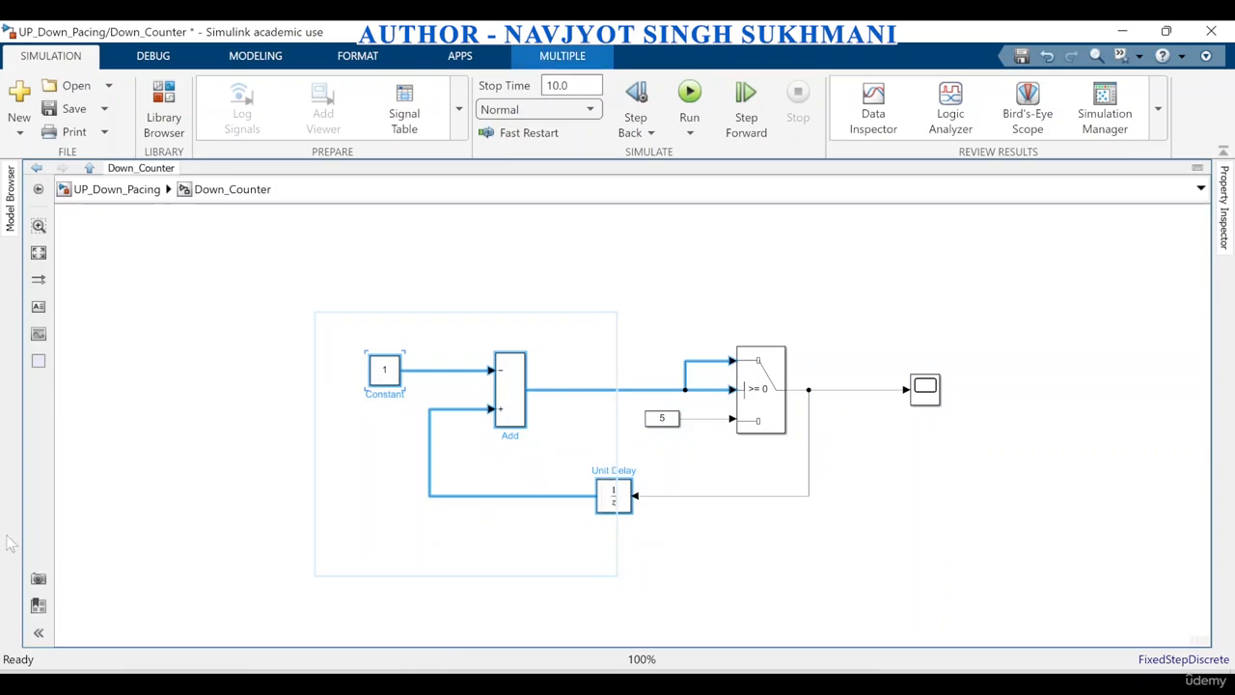
{"action": "left_click", "coordinate": [174, 492]}
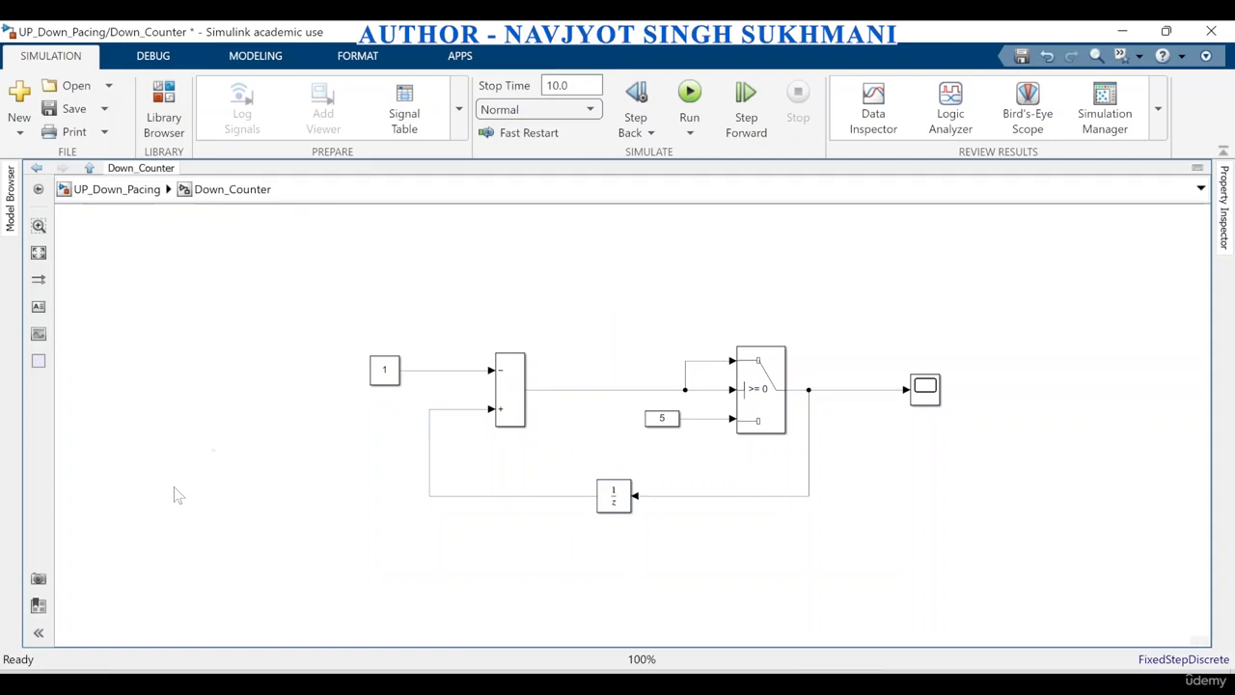
{"action": "key", "text": "ctrl+v"}
{"action": "left_click_drag", "start_coordinate": [354, 492], "coordinate": [198, 571]}
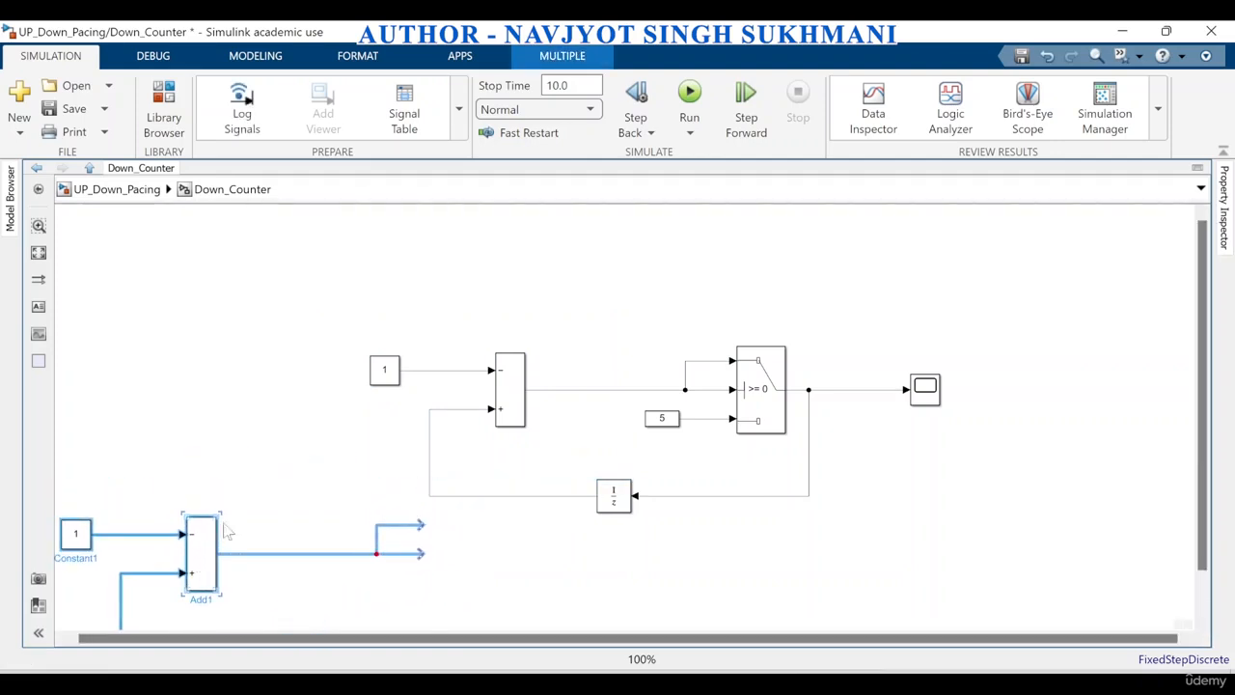
{"action": "scroll", "coordinate": [245, 507], "scroll_direction": "down", "scroll_amount": 3}
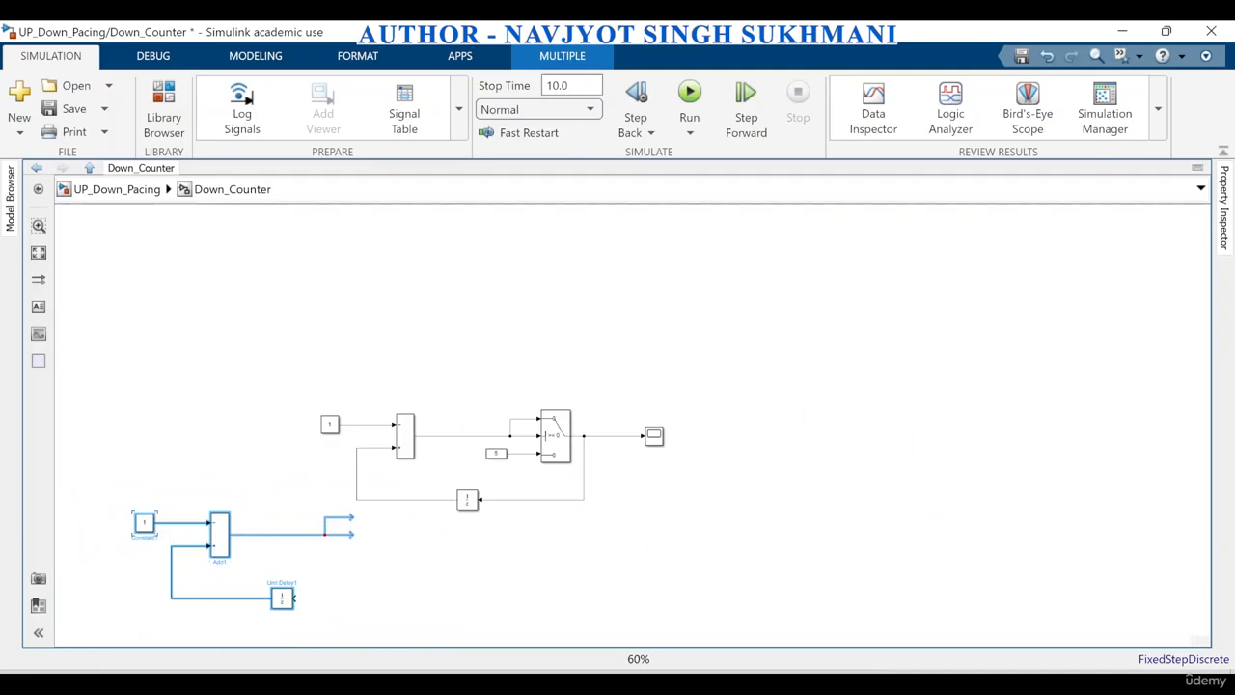
Step: Set the copied constant's value to 100
{"action": "double_click", "coordinate": [143, 522]}
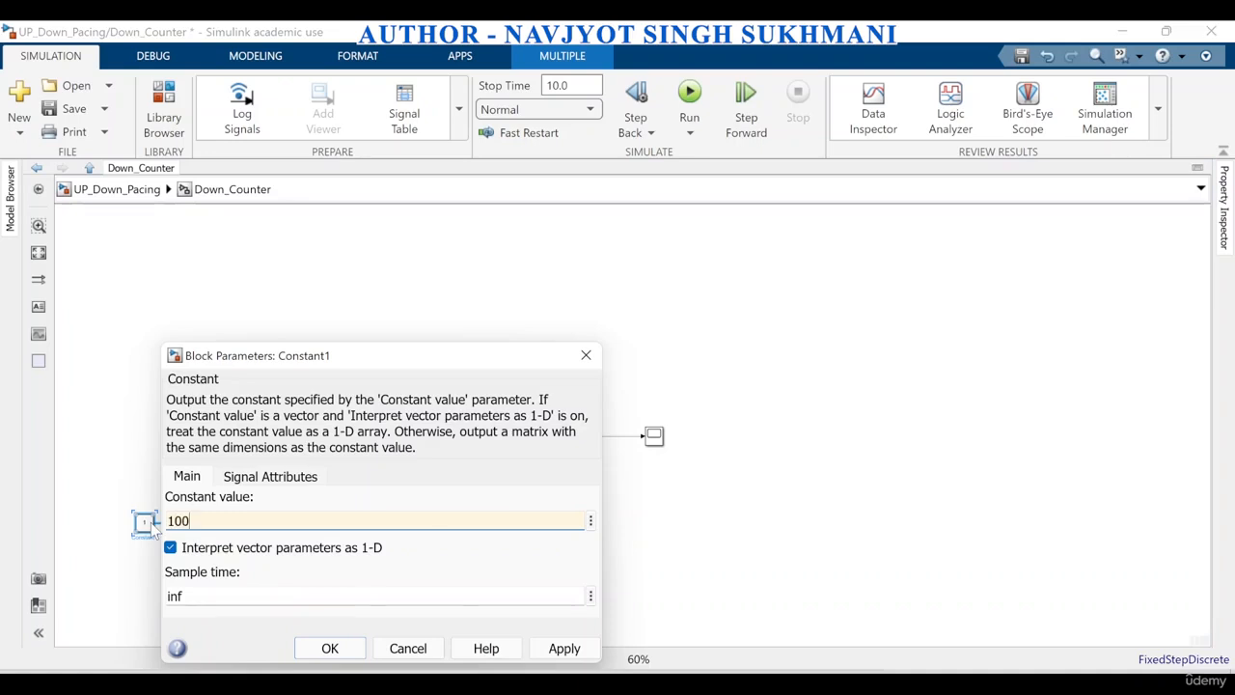
{"action": "left_click", "coordinate": [559, 648]}
{"action": "left_click", "coordinate": [323, 648]}
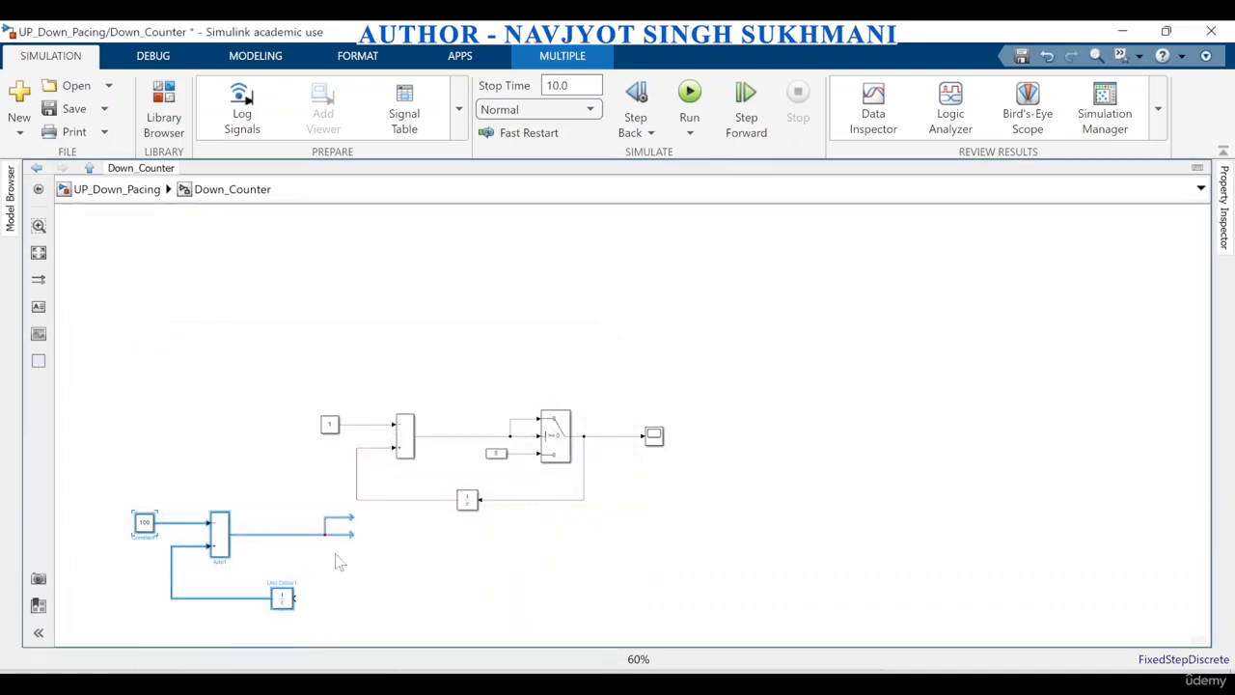
Step: Wire the copied sum block's output to its unit delay and place a copy of the scope beside the branch
{"action": "left_click_drag", "start_coordinate": [349, 532], "coordinate": [293, 598]}
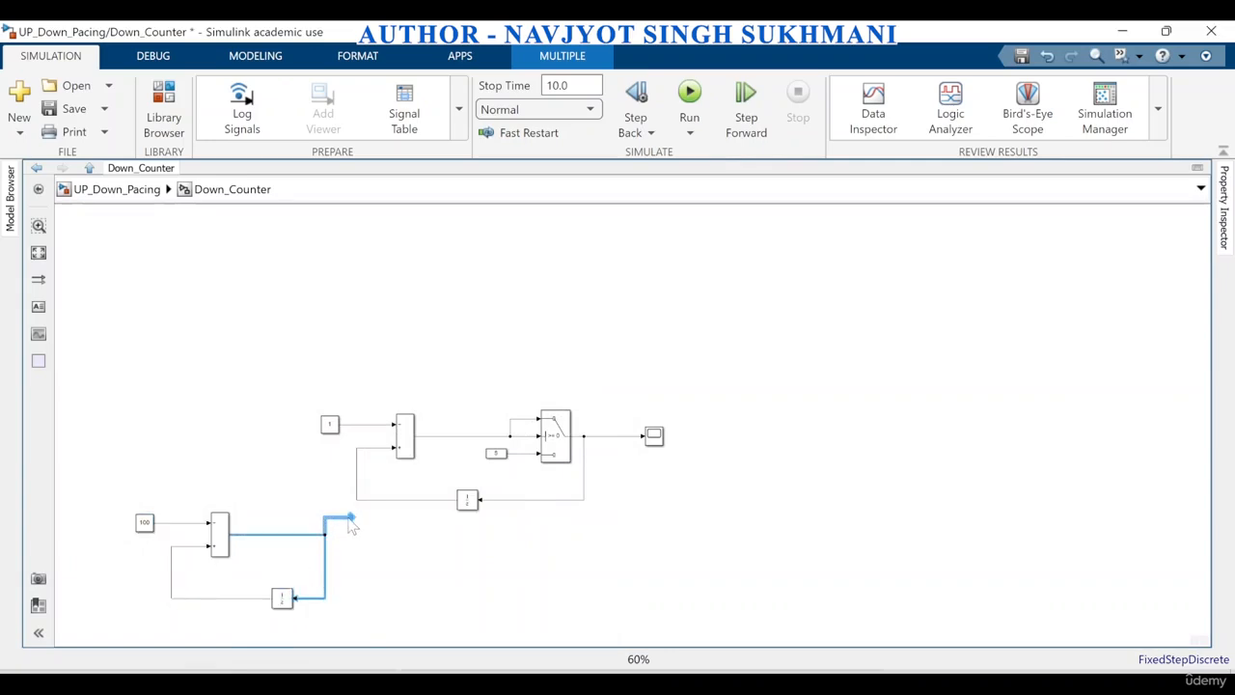
{"action": "left_click_drag", "start_coordinate": [656, 438], "coordinate": [325, 575]}
{"action": "key", "text": "Delete"}
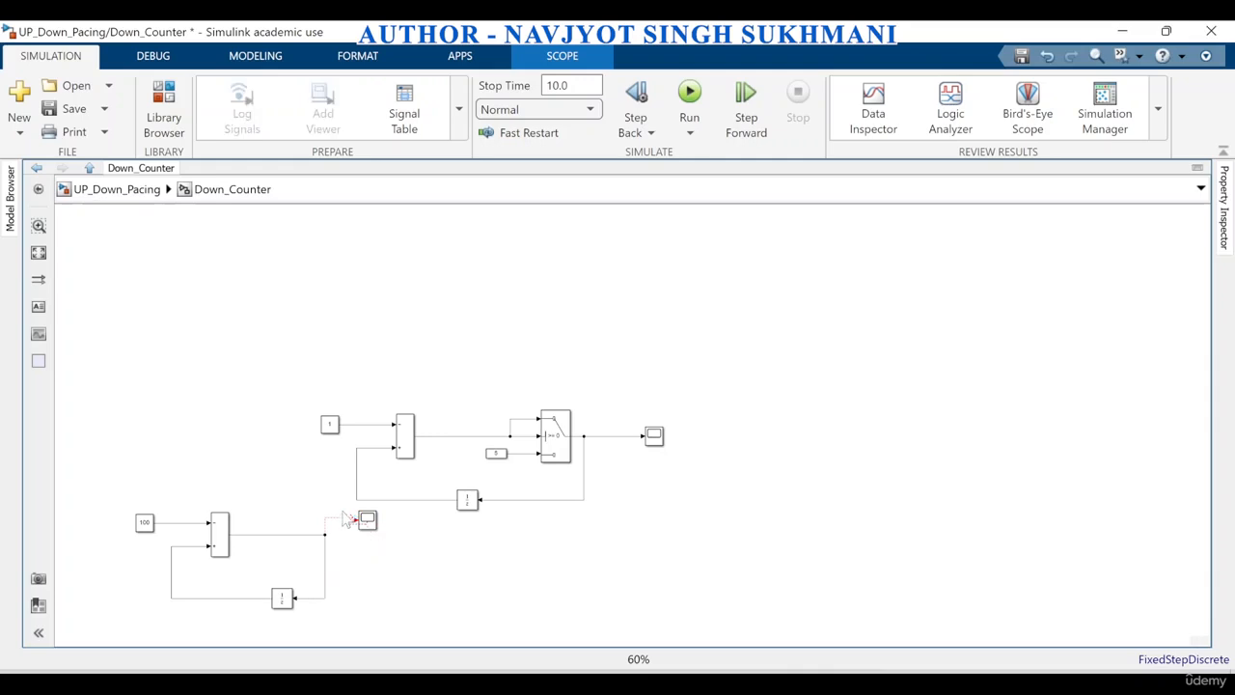
Step: Delete the stray line segments near the copied scope and connect the scope to the copied sum block's output line
{"action": "left_click", "coordinate": [345, 521]}
{"action": "key", "text": "Delete"}
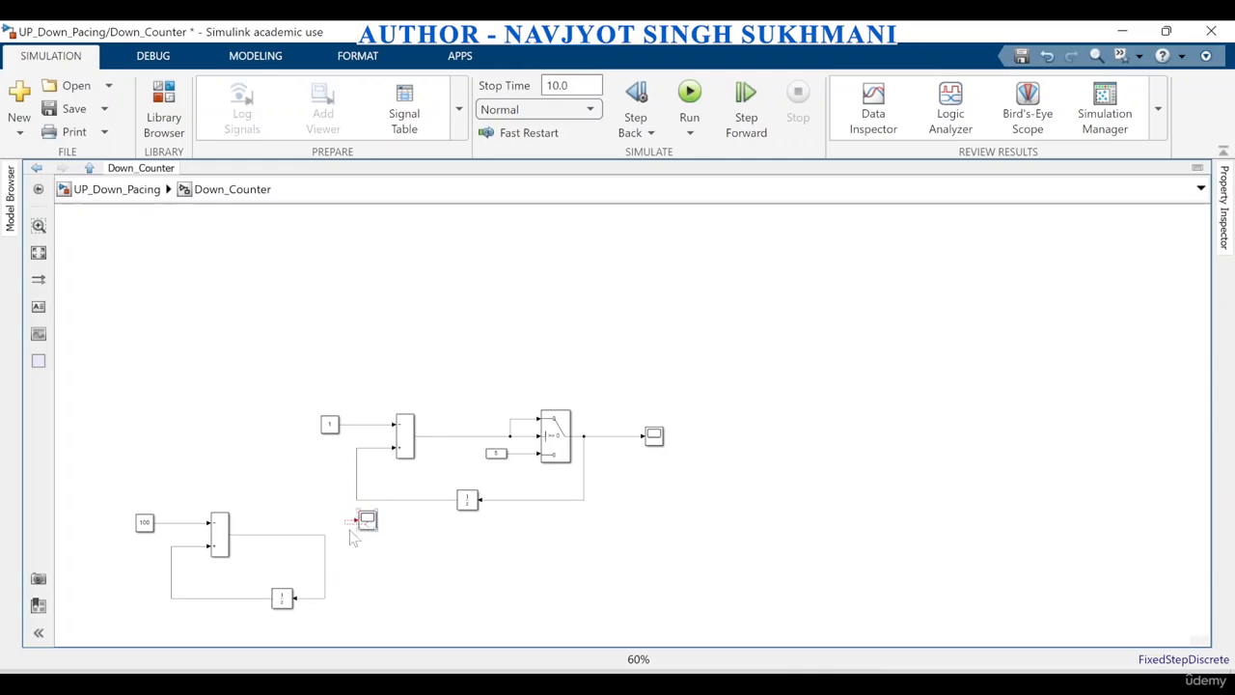
{"action": "left_click", "coordinate": [351, 521]}
{"action": "key", "text": "Delete"}
{"action": "left_click_drag", "start_coordinate": [368, 525], "coordinate": [323, 532]}
{"action": "scroll", "coordinate": [182, 570], "scroll_direction": "up", "scroll_amount": 5}
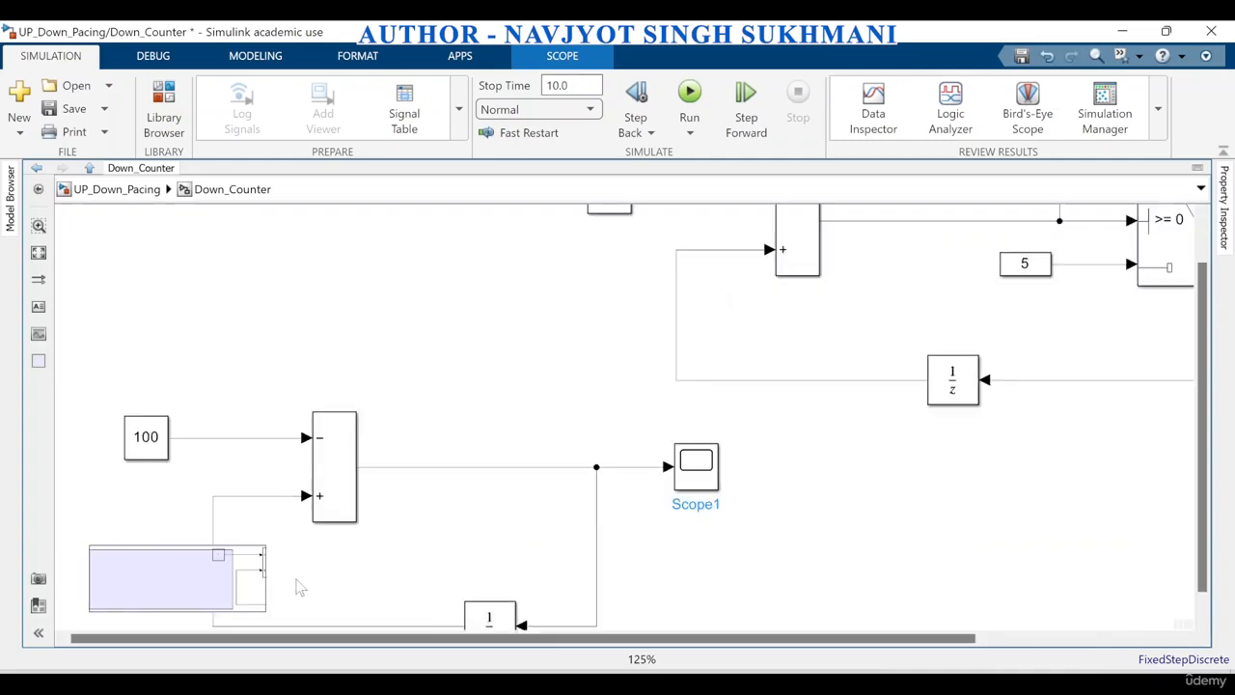
{"action": "scroll", "coordinate": [530, 635], "scroll_direction": "up", "scroll_amount": 1}
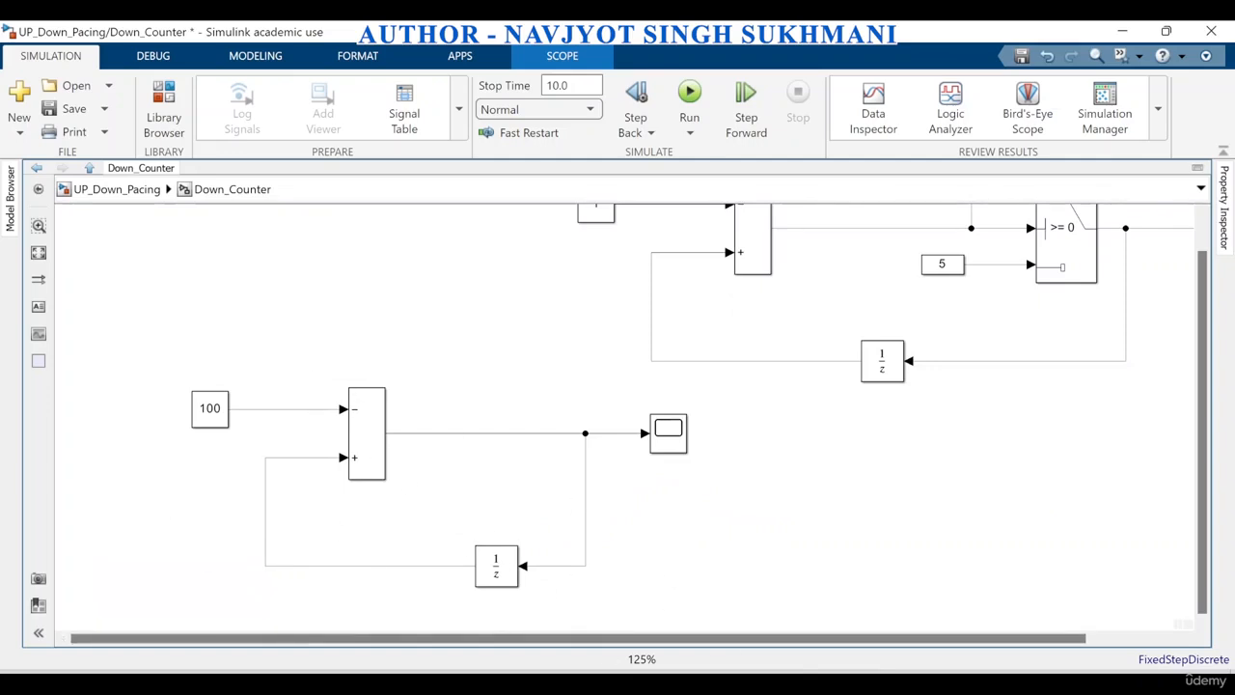
Step: Run the simulation and examine the copied down counter's output in its scope window
{"action": "left_click", "coordinate": [689, 101]}
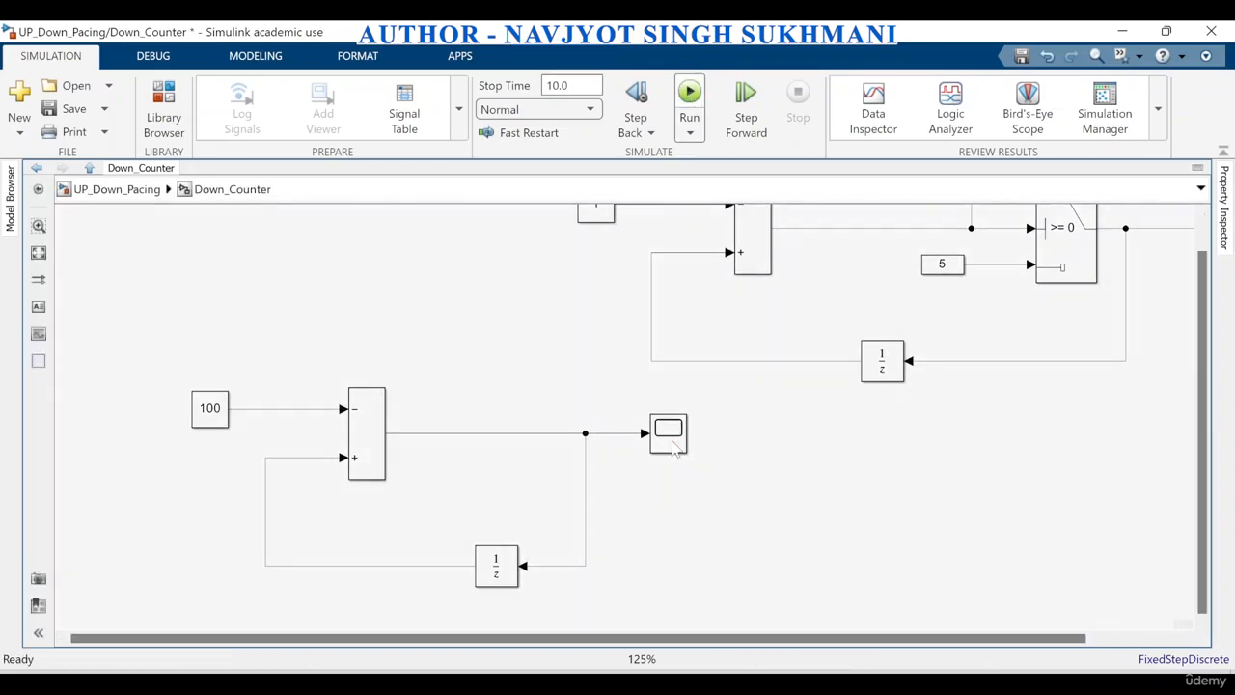
{"action": "left_click", "coordinate": [673, 444]}
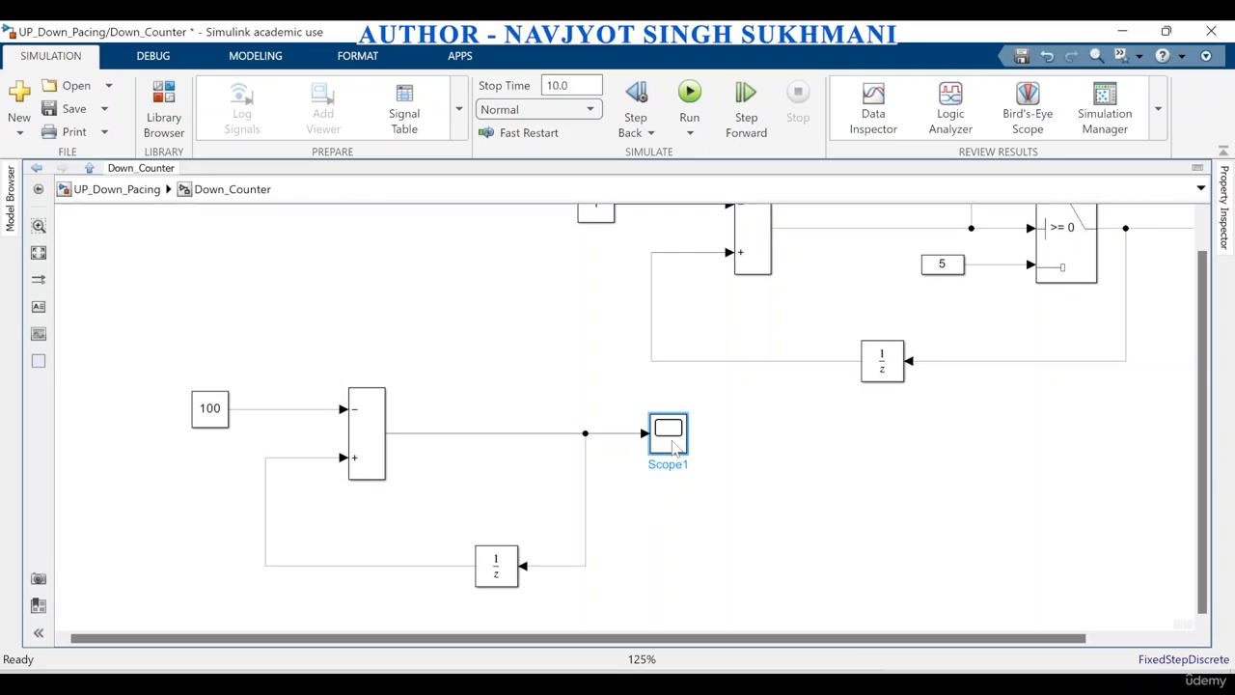
{"action": "double_click", "coordinate": [673, 444]}
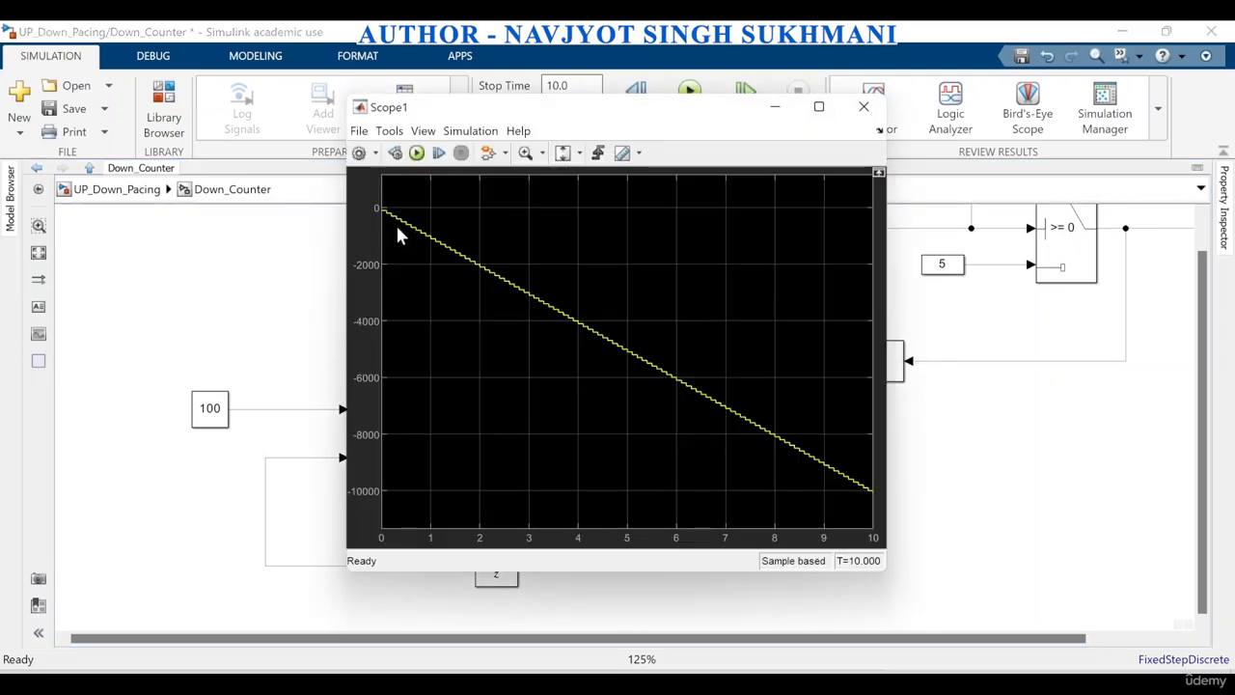
{"action": "left_click", "coordinate": [863, 106]}
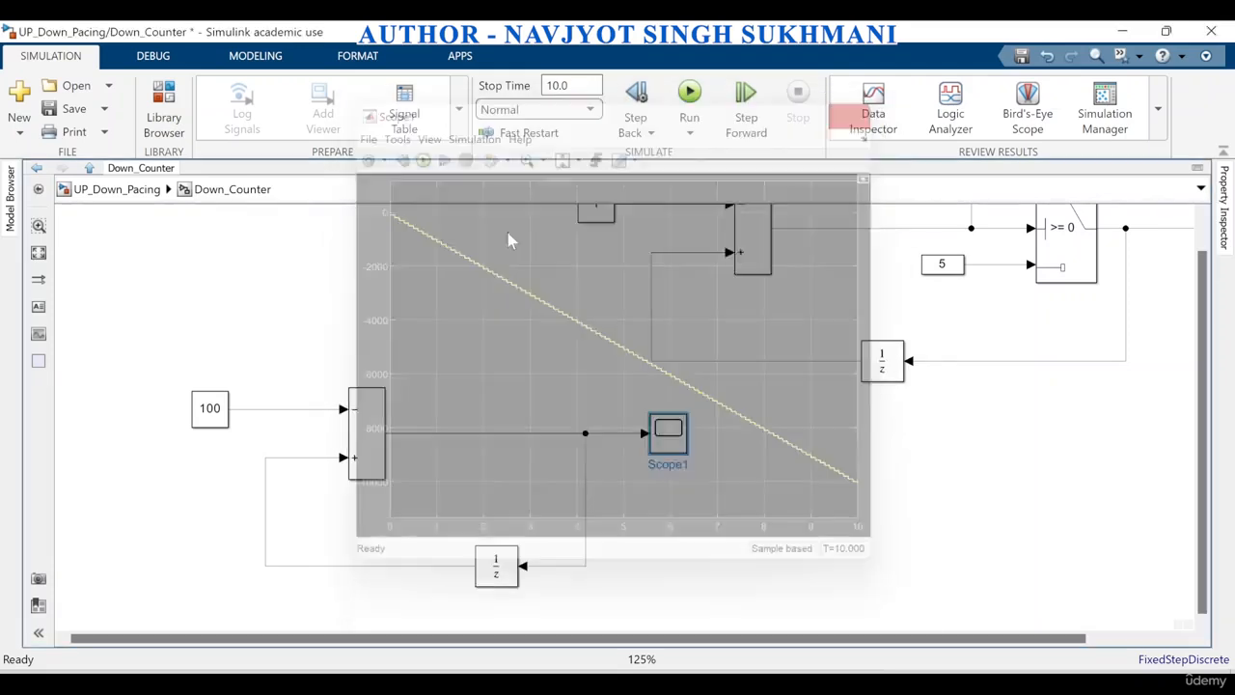
Step: Set the copied down counter's constant value to 1
{"action": "double_click", "coordinate": [206, 409]}
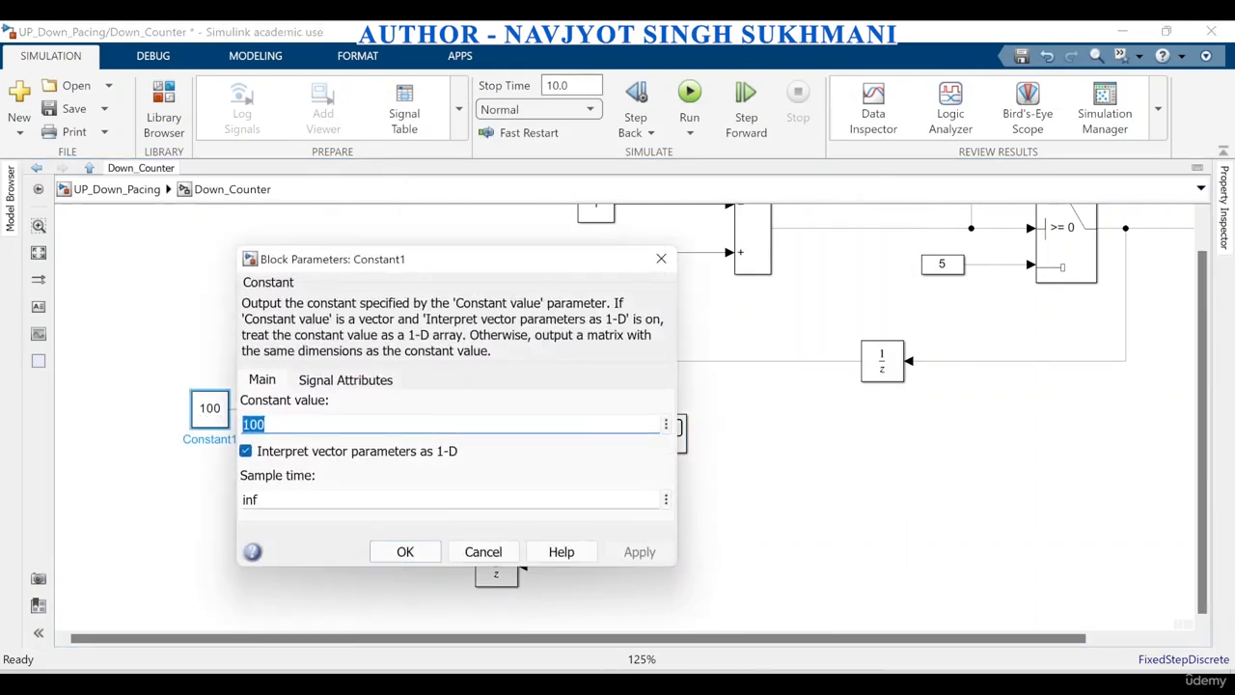
{"action": "type", "text": "1"}
{"action": "left_click", "coordinate": [638, 551]}
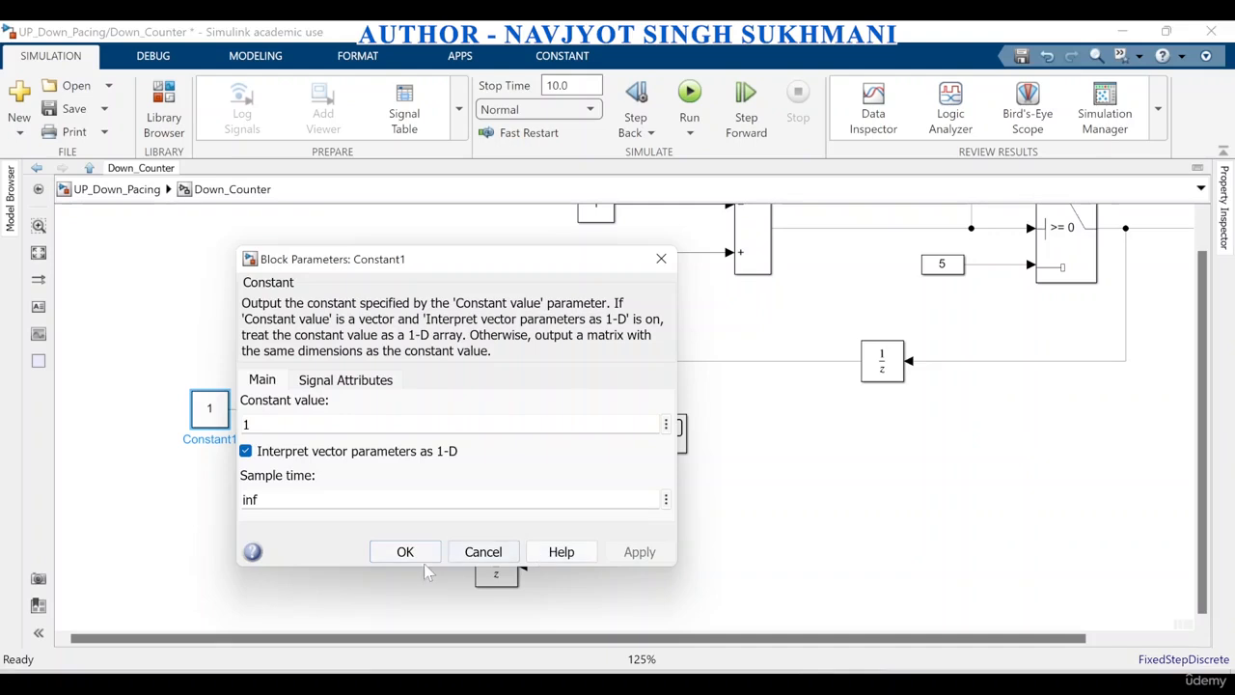
Step: Rerun the simulation with the restored constant and examine the copied down counter's scope output
{"action": "left_click", "coordinate": [405, 552]}
{"action": "left_click", "coordinate": [689, 97]}
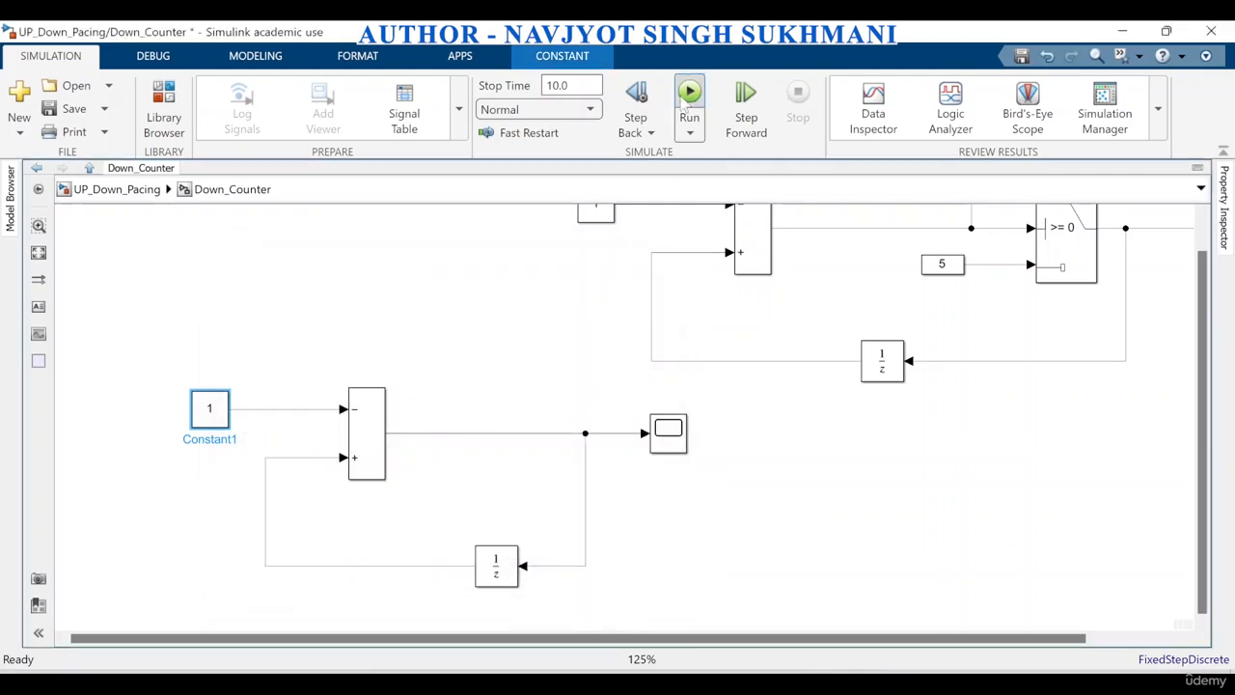
{"action": "double_click", "coordinate": [663, 439]}
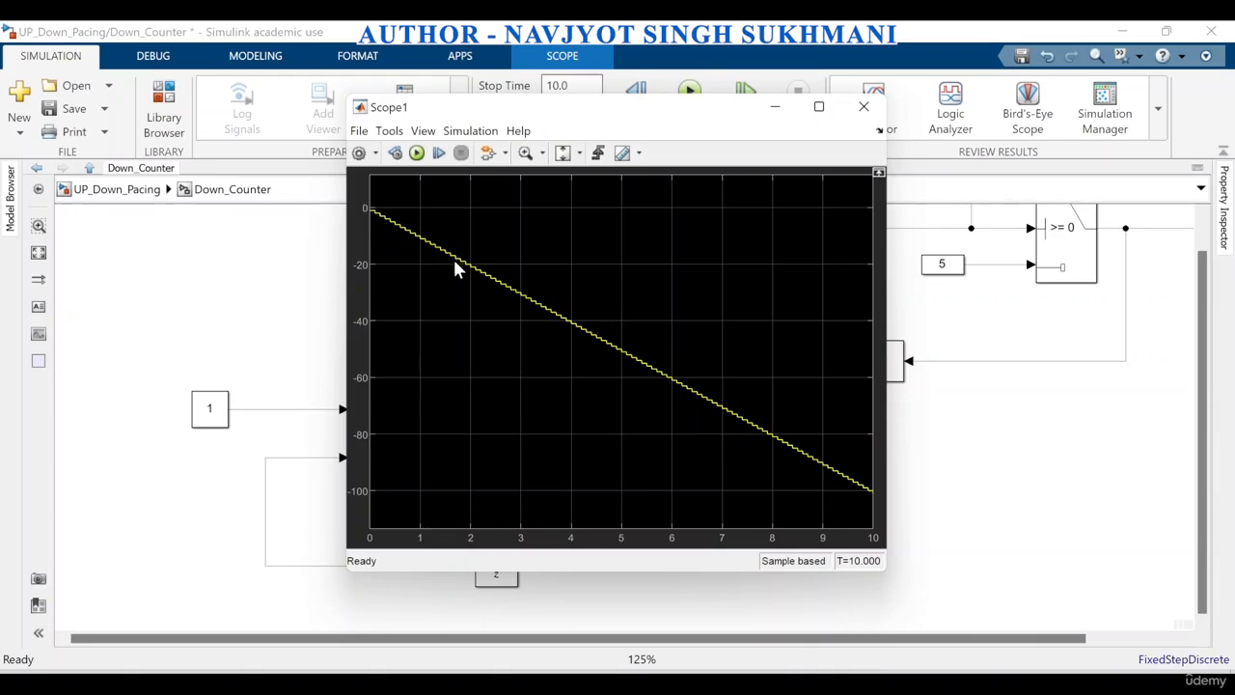
{"action": "left_click", "coordinate": [863, 106]}
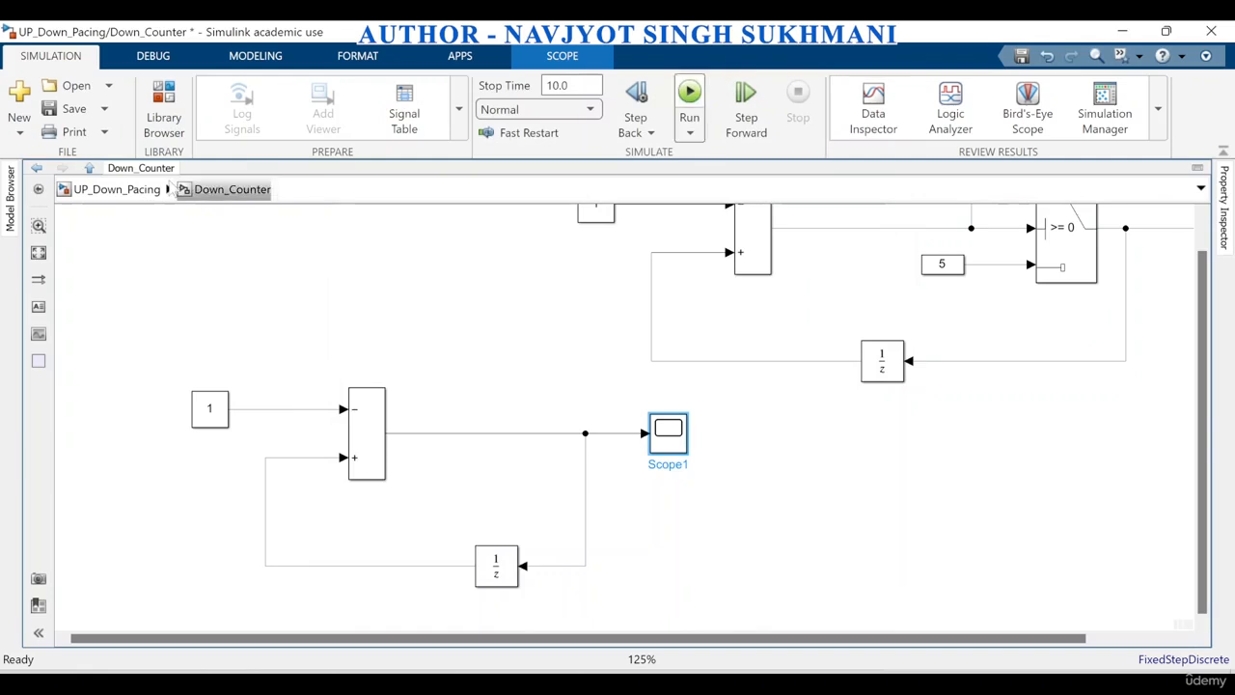
Step: Set the solver's fixed-step size (fundamental sample time) to 1 in the model's configuration parameters
{"action": "left_click", "coordinate": [255, 56]}
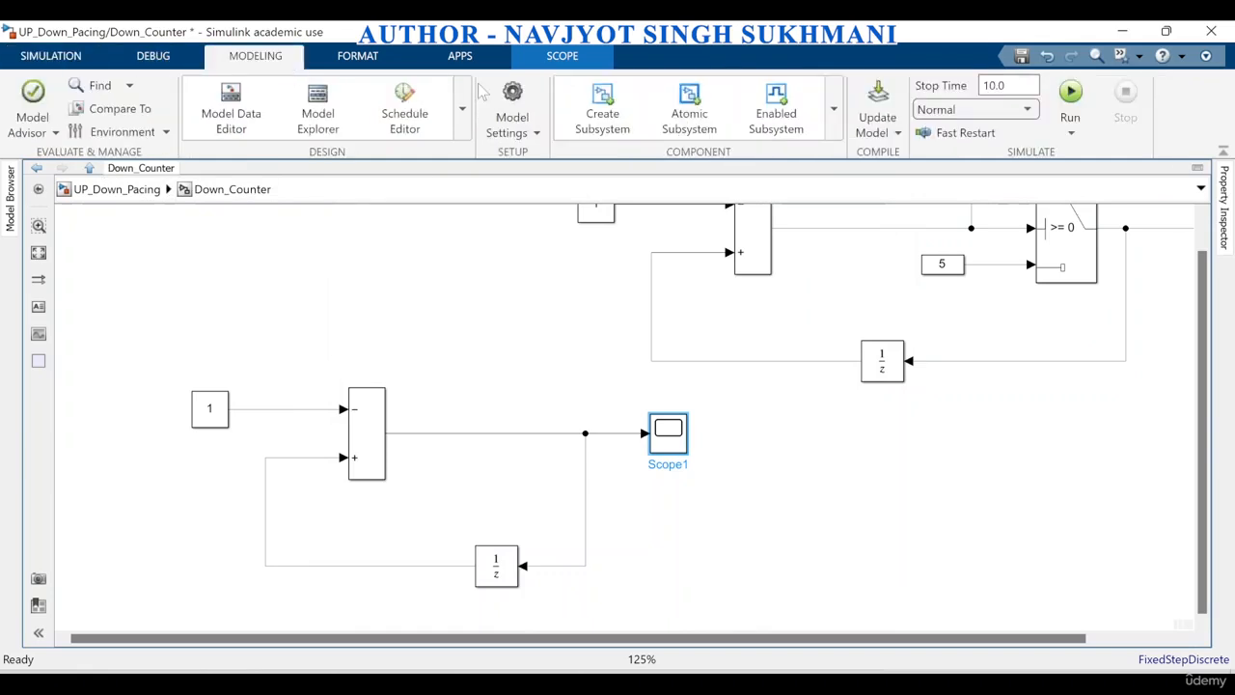
{"action": "left_click", "coordinate": [531, 96]}
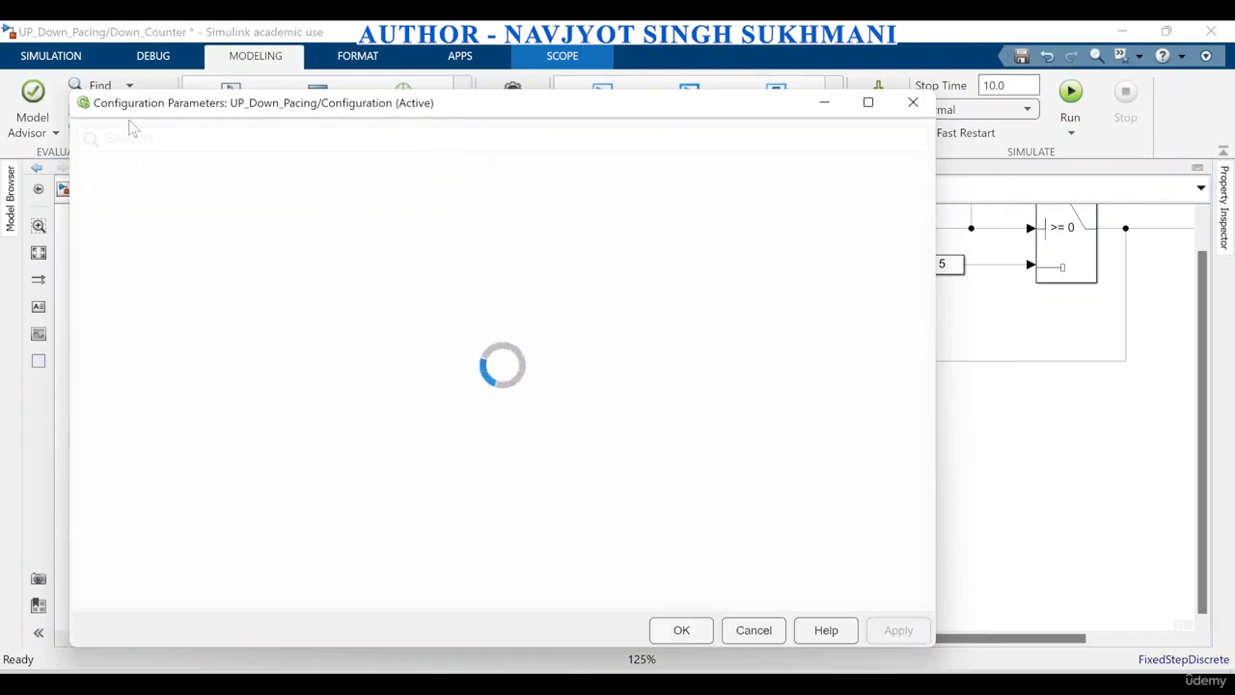
{"action": "left_click_drag", "start_coordinate": [265, 113], "coordinate": [337, 107]}
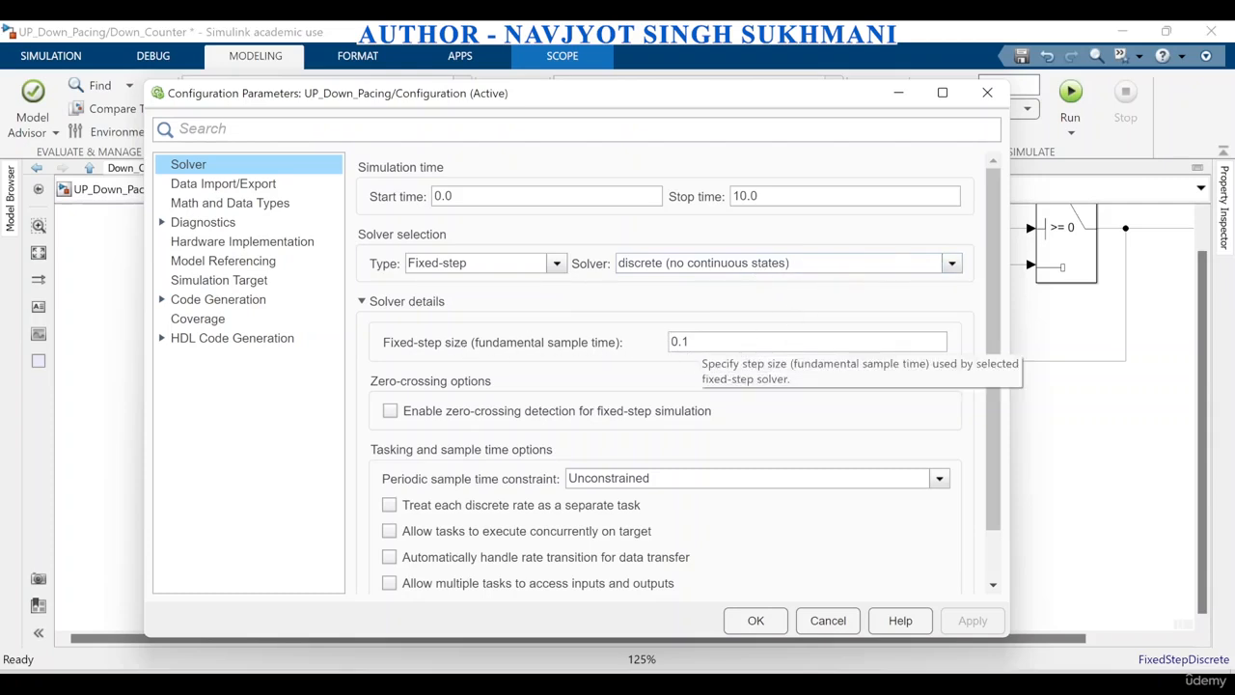
{"action": "double_click", "coordinate": [675, 347]}
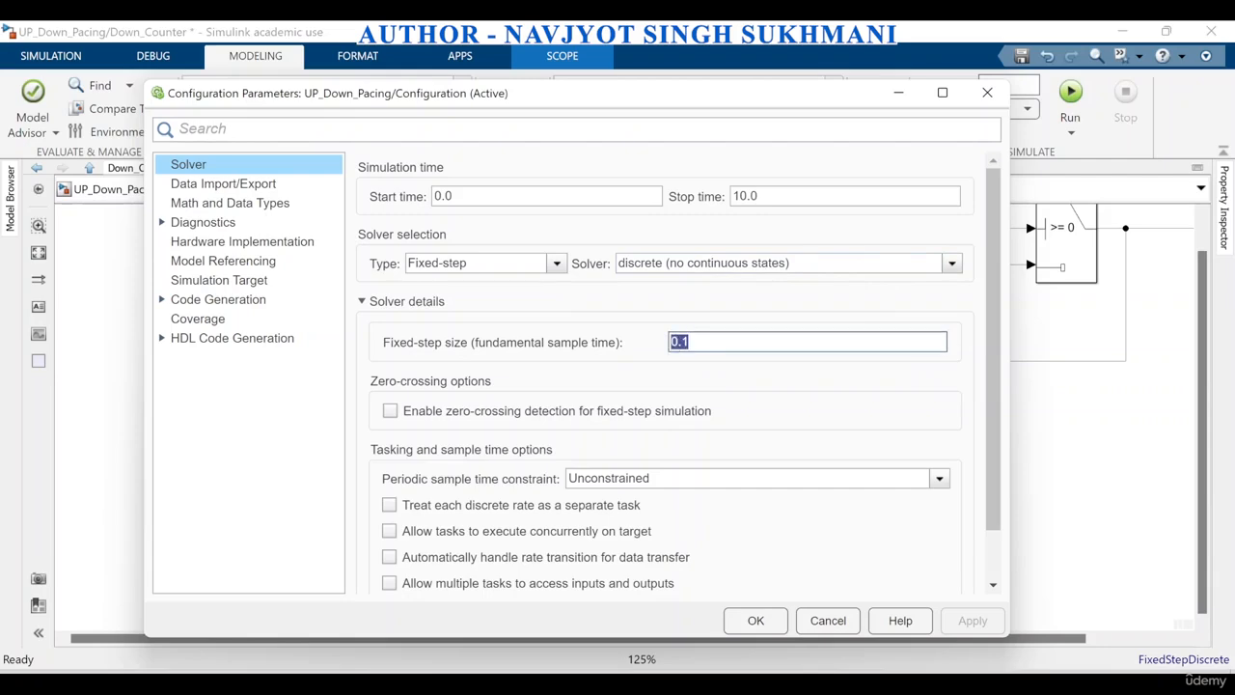
{"action": "type", "text": "1"}
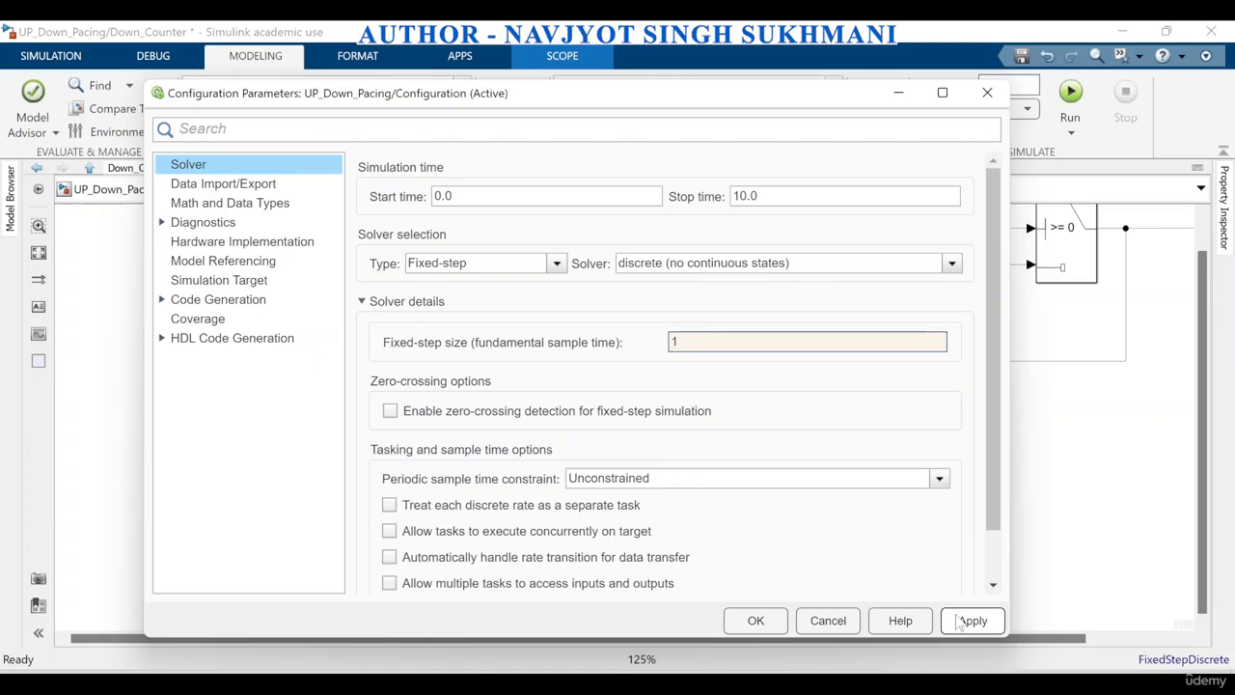
{"action": "left_click", "coordinate": [958, 622]}
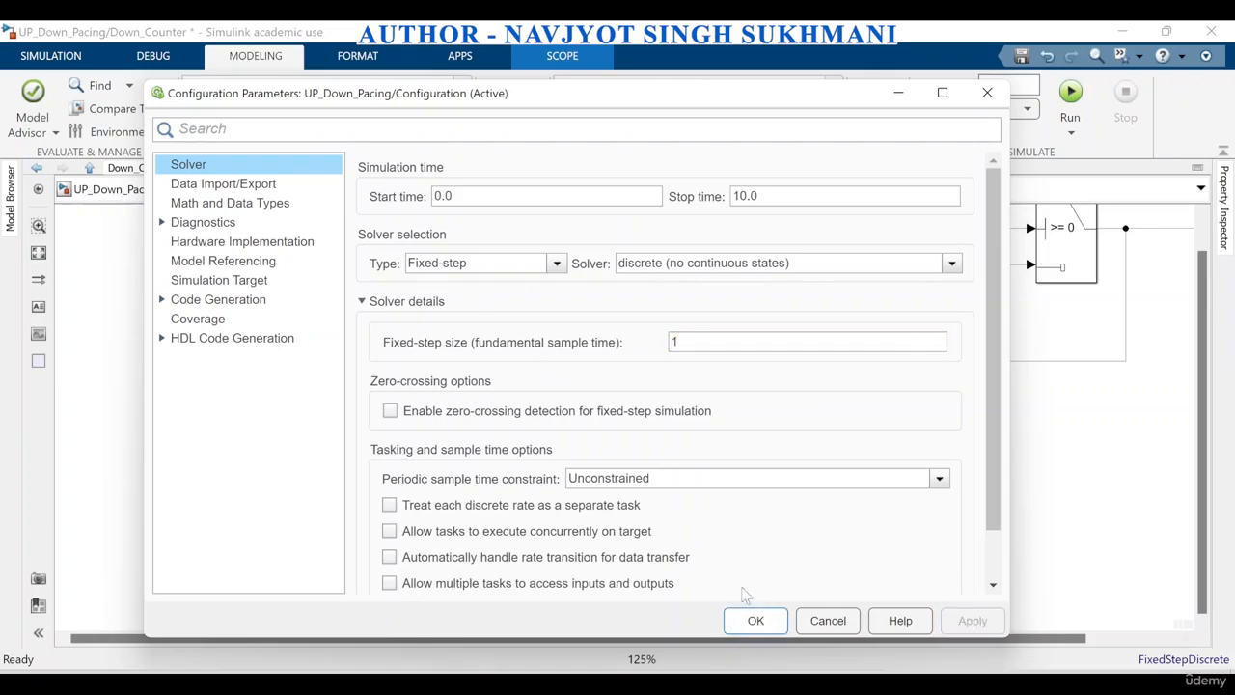
{"action": "left_click", "coordinate": [752, 620]}
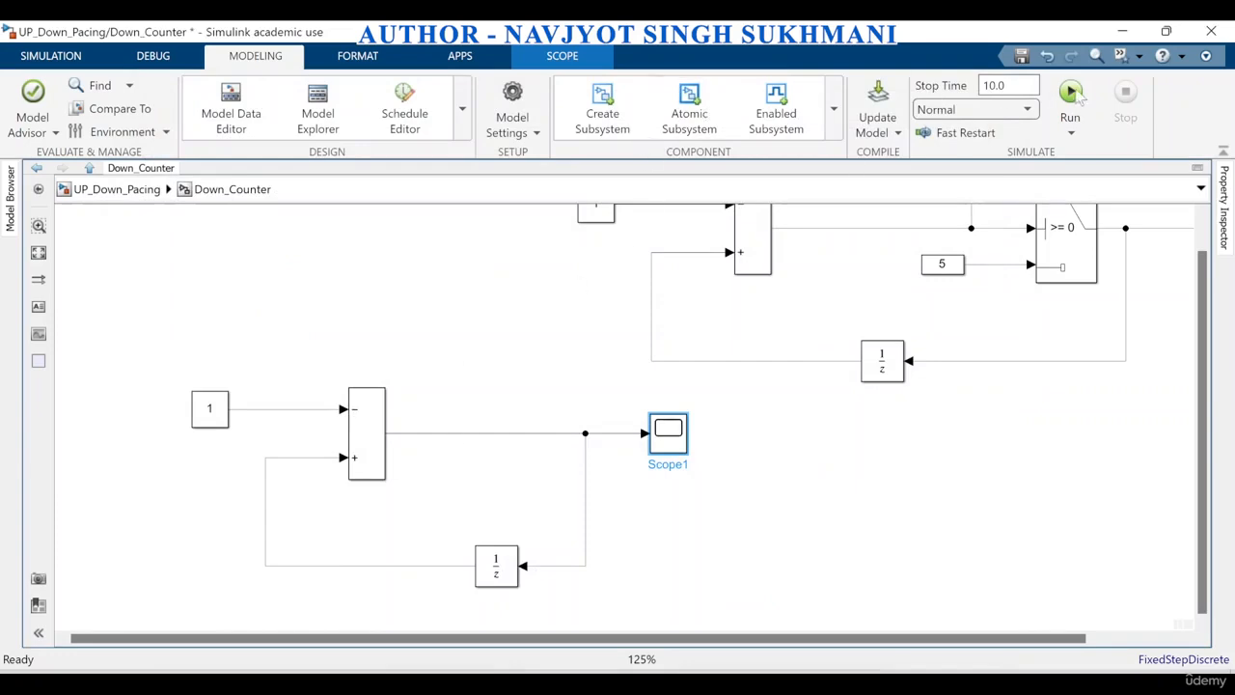
Step: Run the simulation from the copied down counter's scope and examine its output over the 10-second run
{"action": "double_click", "coordinate": [669, 440]}
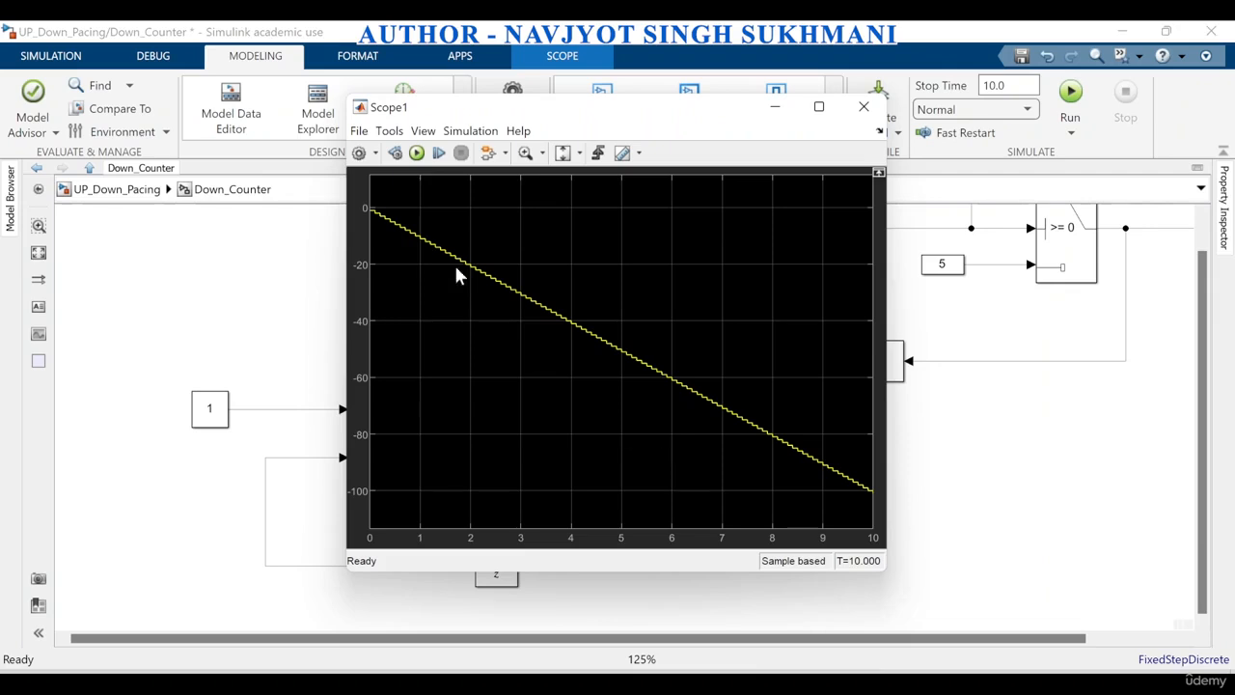
{"action": "left_click", "coordinate": [416, 153]}
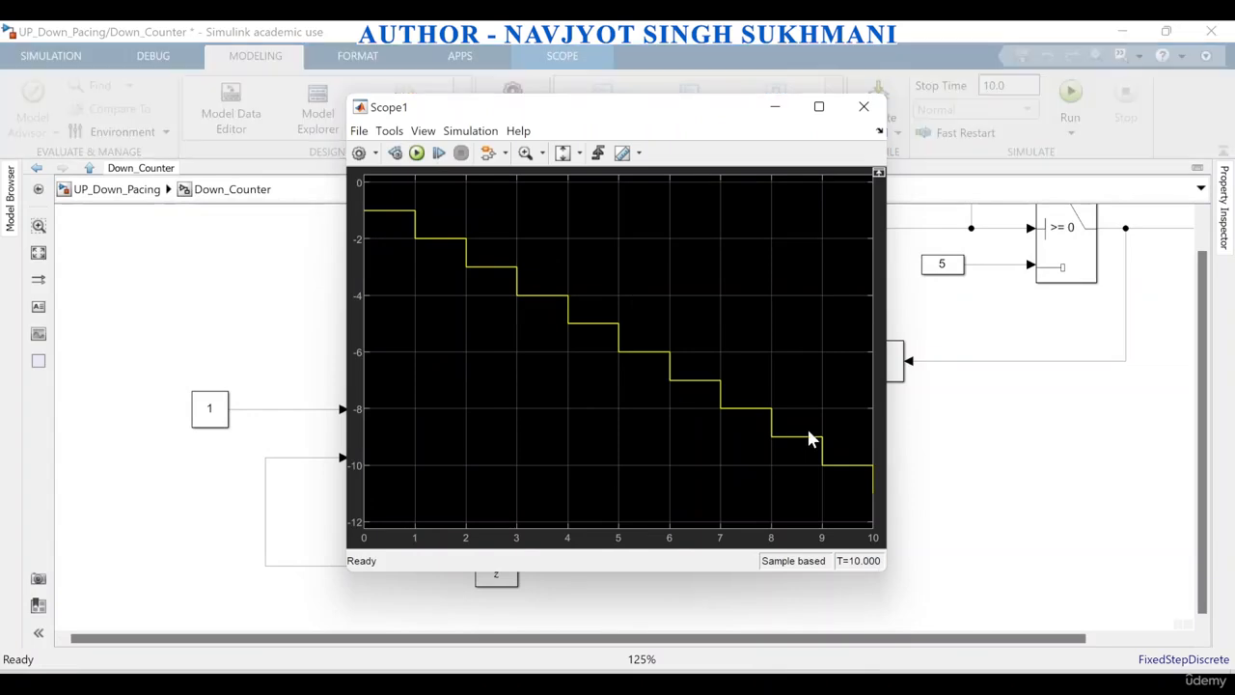
{"action": "left_click", "coordinate": [864, 106]}
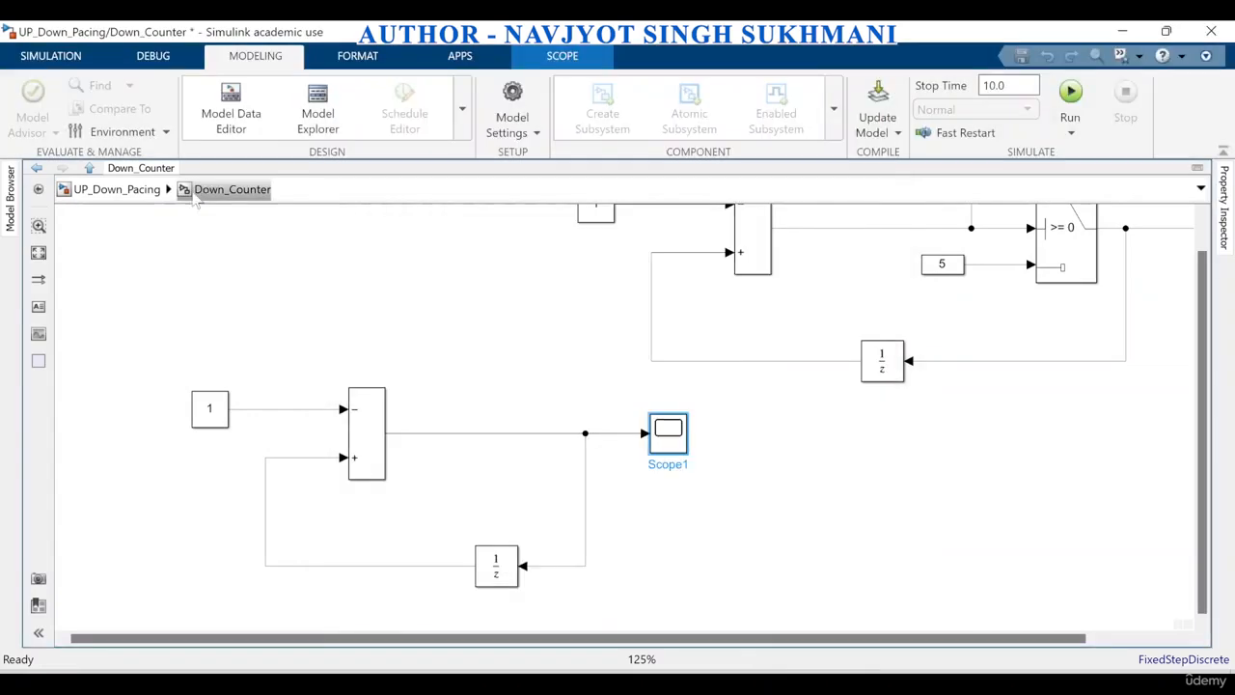
Step: Go to the UP_Counter subsystem and examine the scope outputs of both the switch-reset and the free-running up counter
{"action": "left_click", "coordinate": [153, 192]}
{"action": "double_click", "coordinate": [314, 315]}
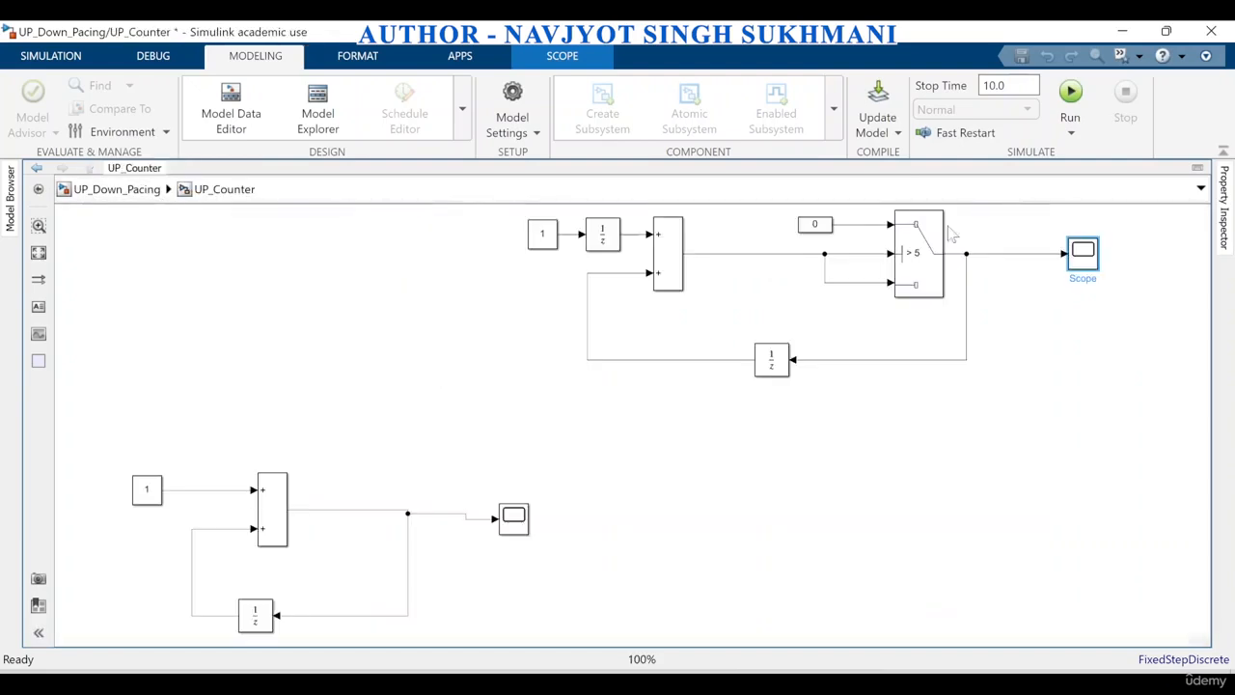
{"action": "double_click", "coordinate": [1092, 266]}
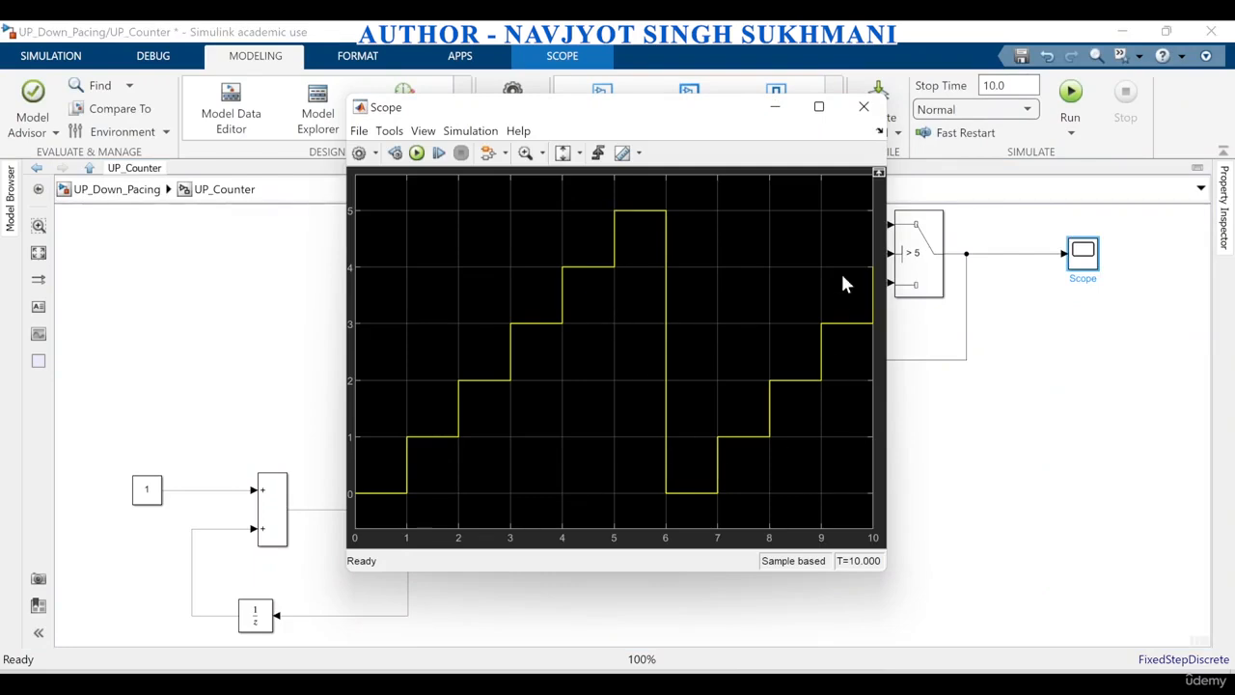
{"action": "left_click", "coordinate": [864, 107]}
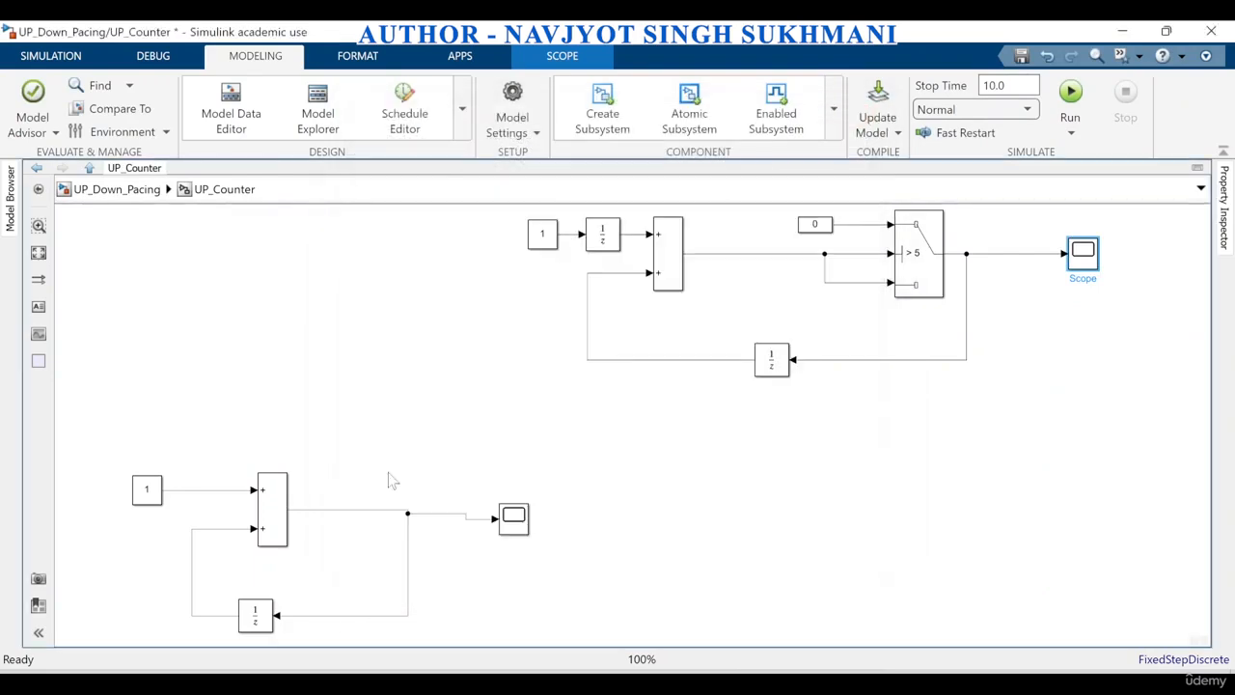
{"action": "left_click", "coordinate": [530, 529]}
{"action": "double_click", "coordinate": [530, 533]}
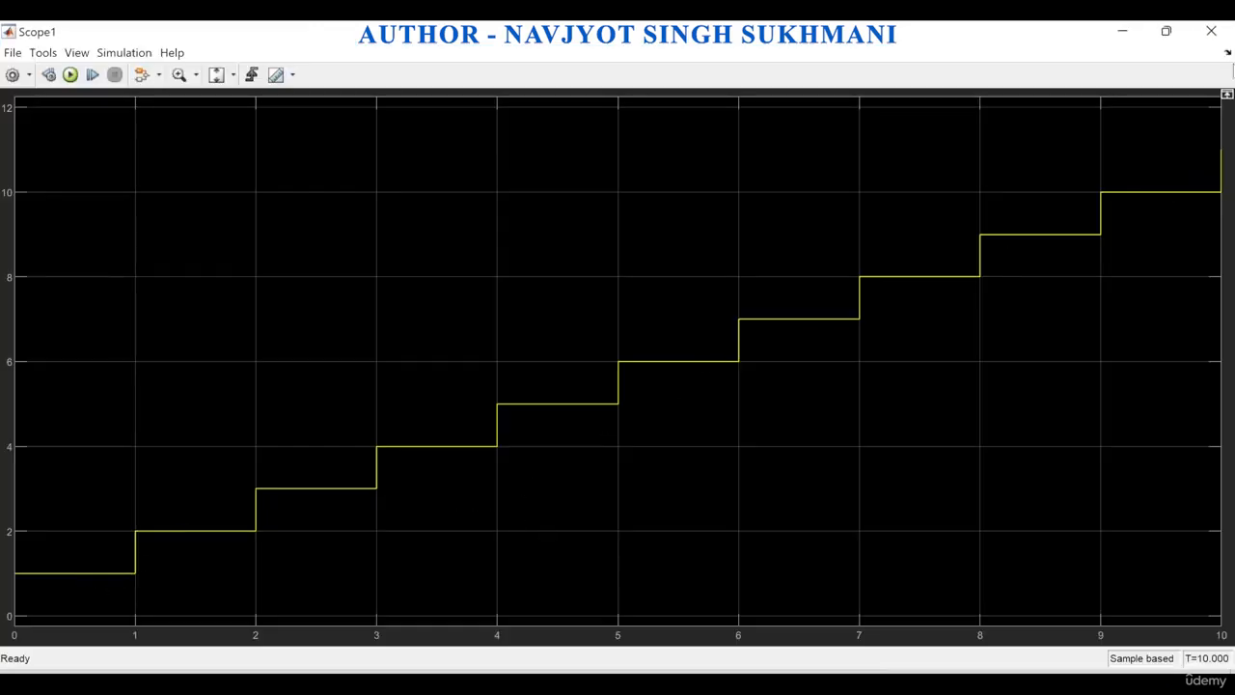
{"action": "left_click", "coordinate": [1211, 30]}
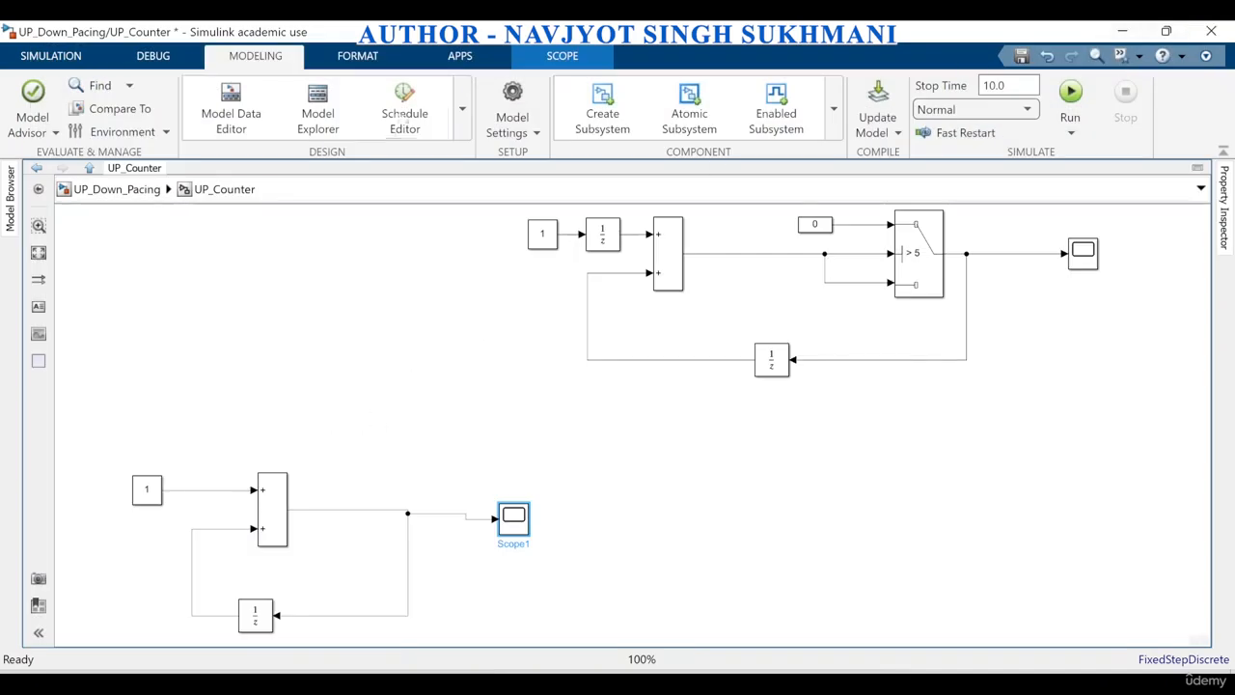
Step: Change the solver's fixed-step size (fundamental sample time) to 0.1 in the model's configuration parameters
{"action": "left_click", "coordinate": [517, 101]}
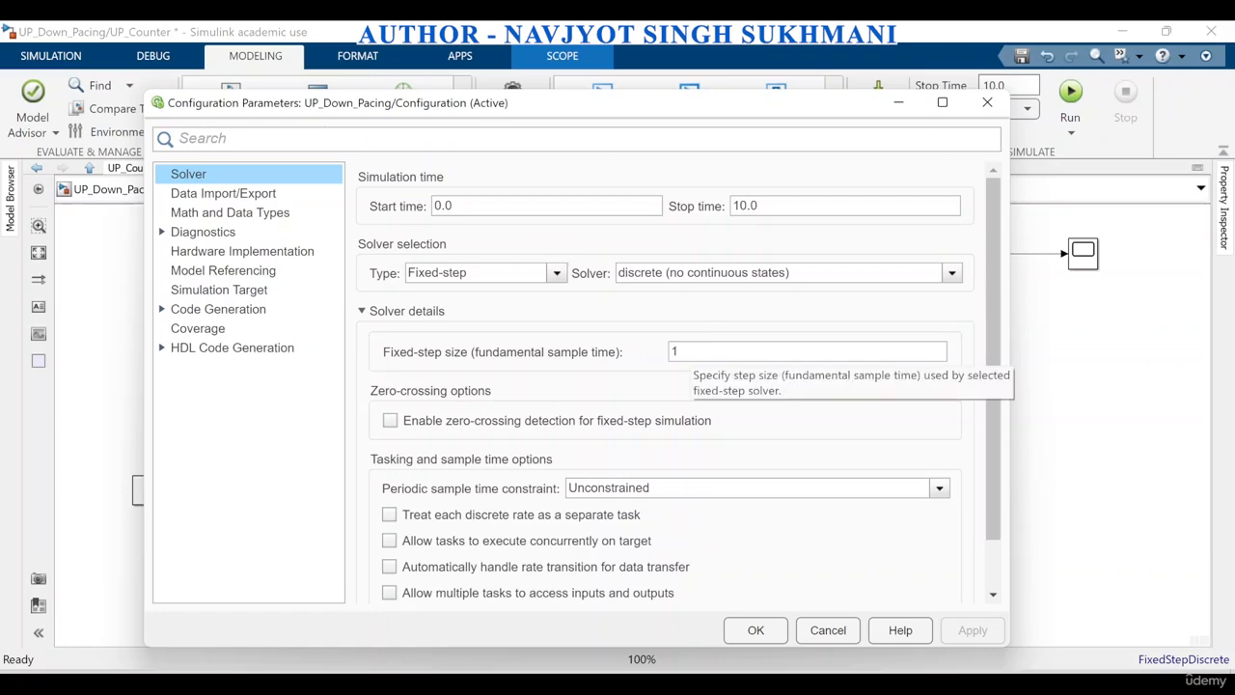
{"action": "left_click", "coordinate": [692, 351]}
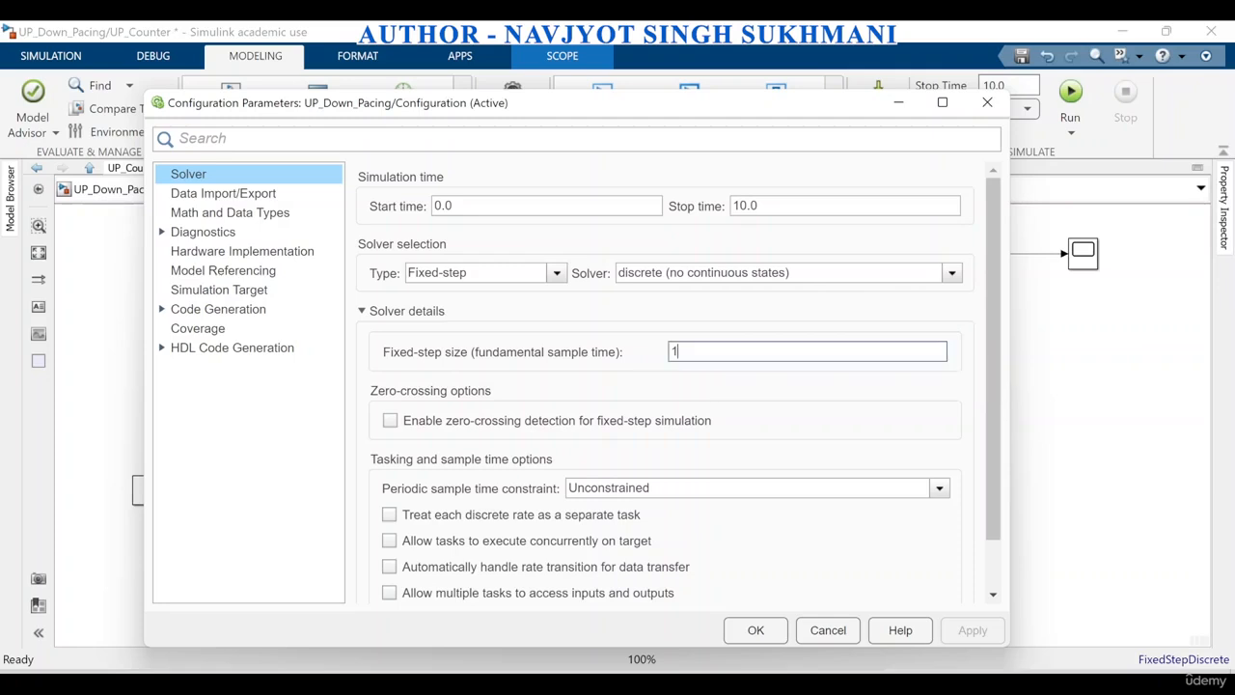
{"action": "double_click", "coordinate": [674, 351]}
{"action": "type", "text": "0"}
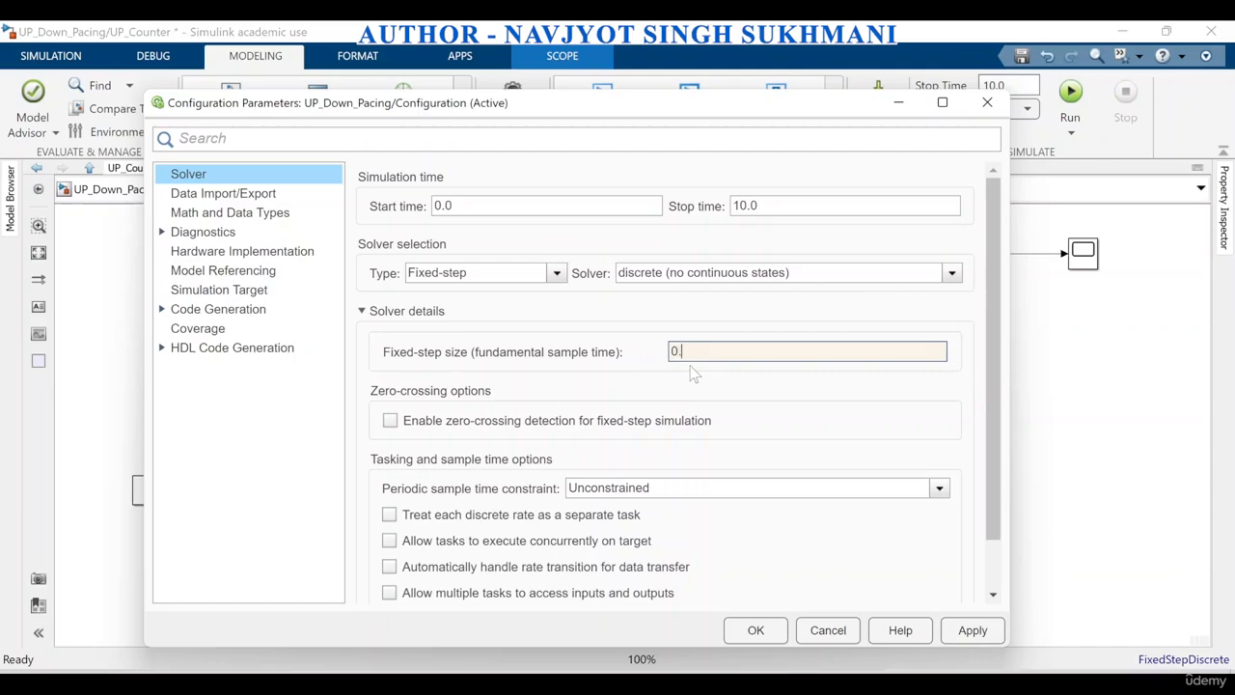
{"action": "type", "text": ".1"}
{"action": "left_click", "coordinate": [972, 633]}
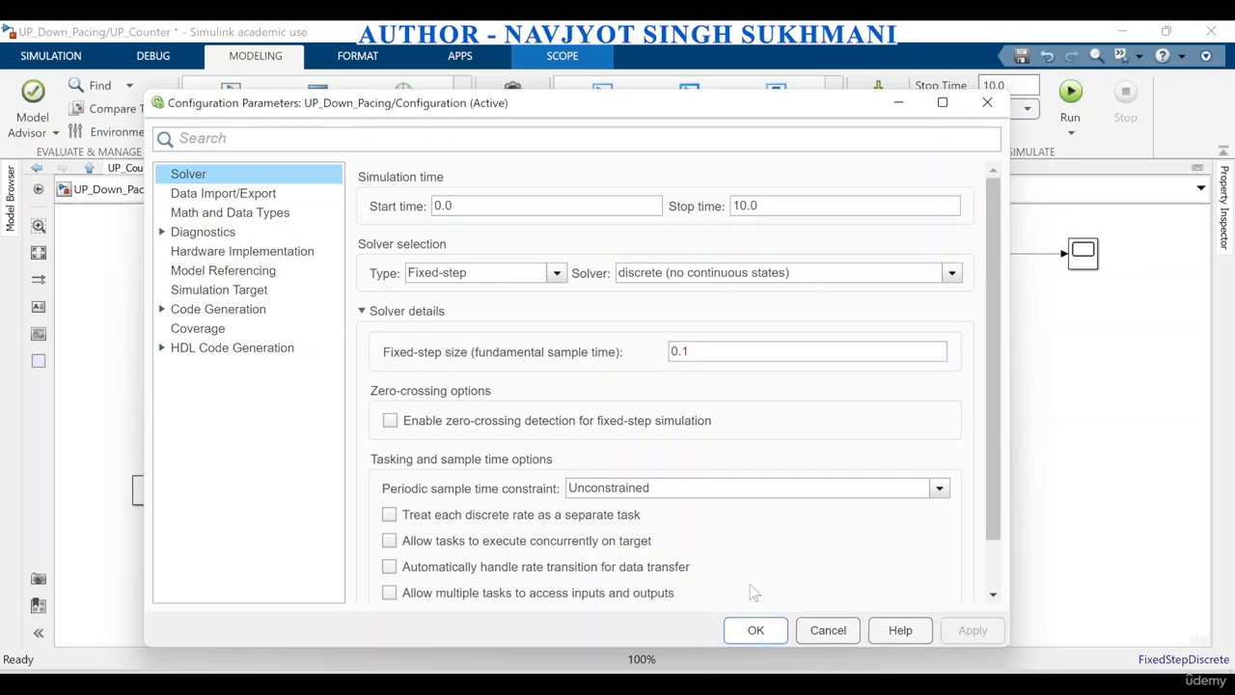
{"action": "left_click", "coordinate": [755, 630]}
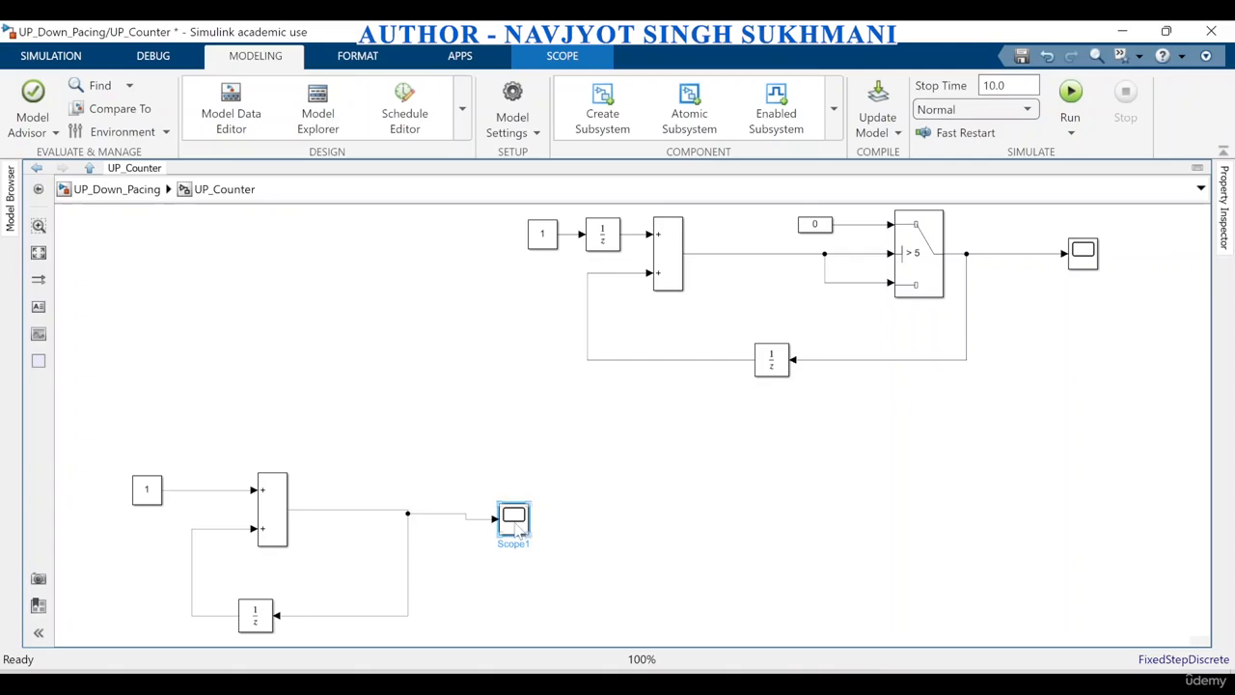
Step: Move the free-running up counter's scope slightly upward to line it up with the sum block's output
{"action": "left_click_drag", "start_coordinate": [516, 528], "coordinate": [515, 518]}
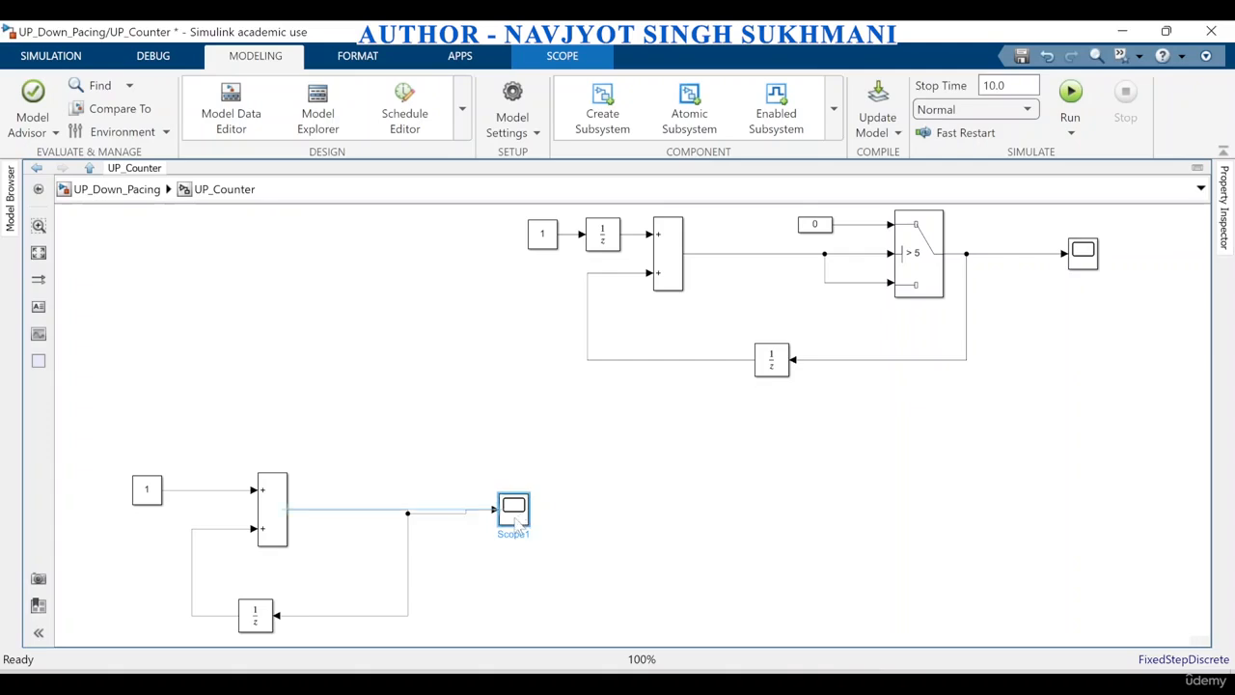
Step: Return to the Down_Counter subsystem and view the free-running down counter's scope output
{"action": "left_click", "coordinate": [141, 191]}
{"action": "double_click", "coordinate": [271, 516]}
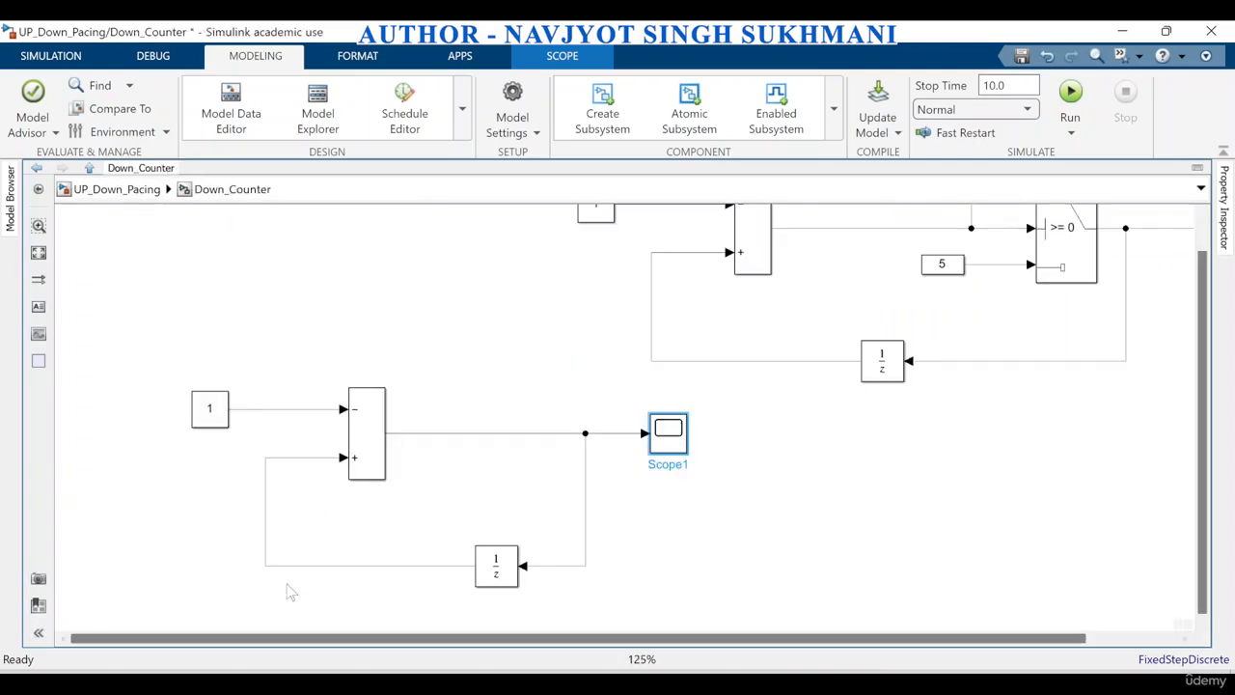
{"action": "double_click", "coordinate": [664, 439]}
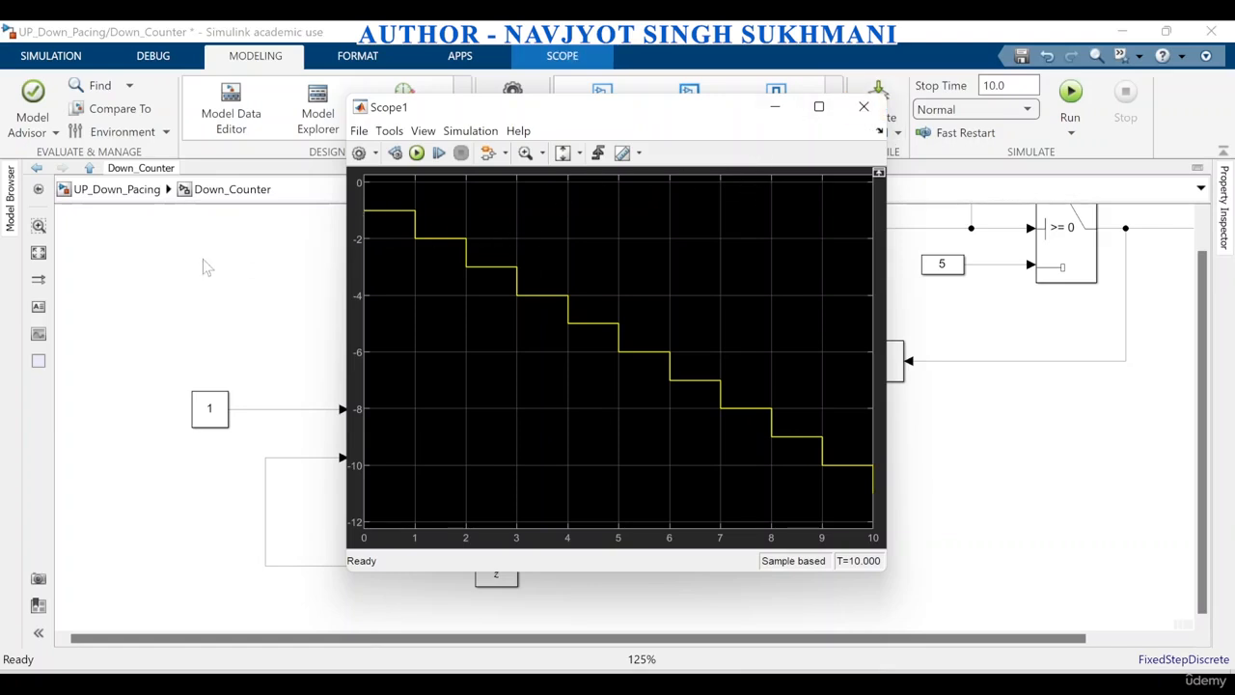
{"action": "left_click", "coordinate": [862, 107]}
Step: Examine the switch-reset down counter's block wiring and its recorded output in the scope window
{"action": "left_click", "coordinate": [39, 252]}
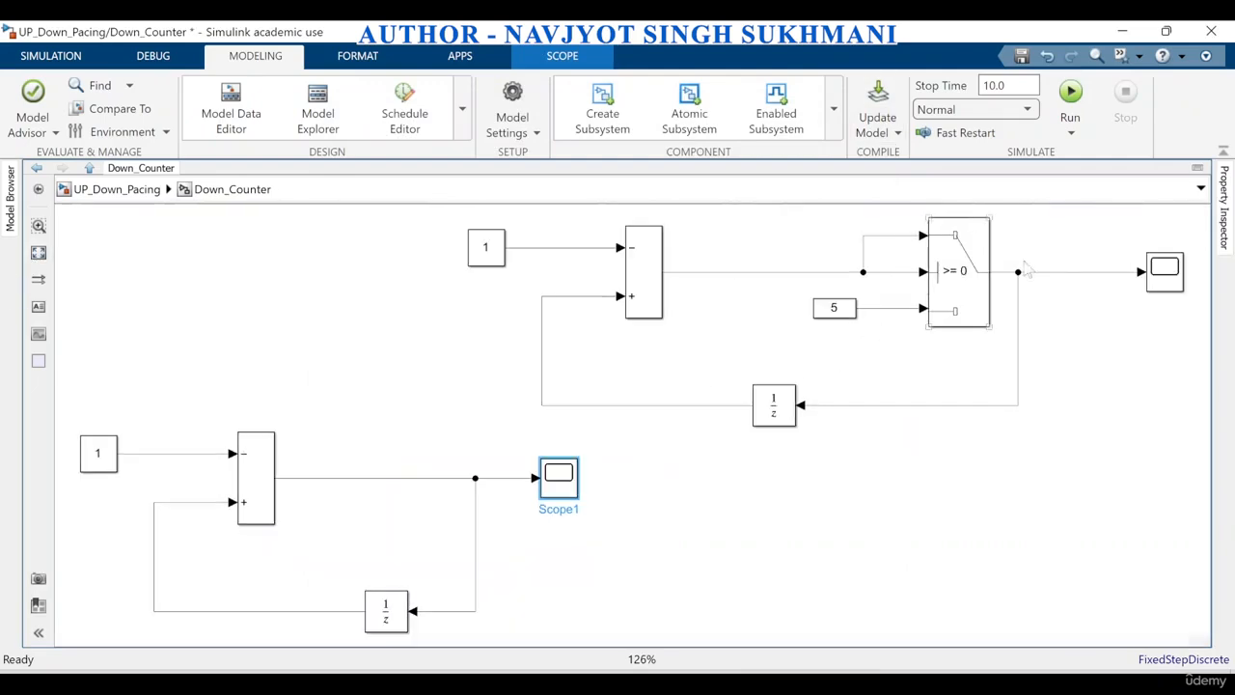
{"action": "scroll", "coordinate": [1152, 376], "scroll_direction": "up", "scroll_amount": 1}
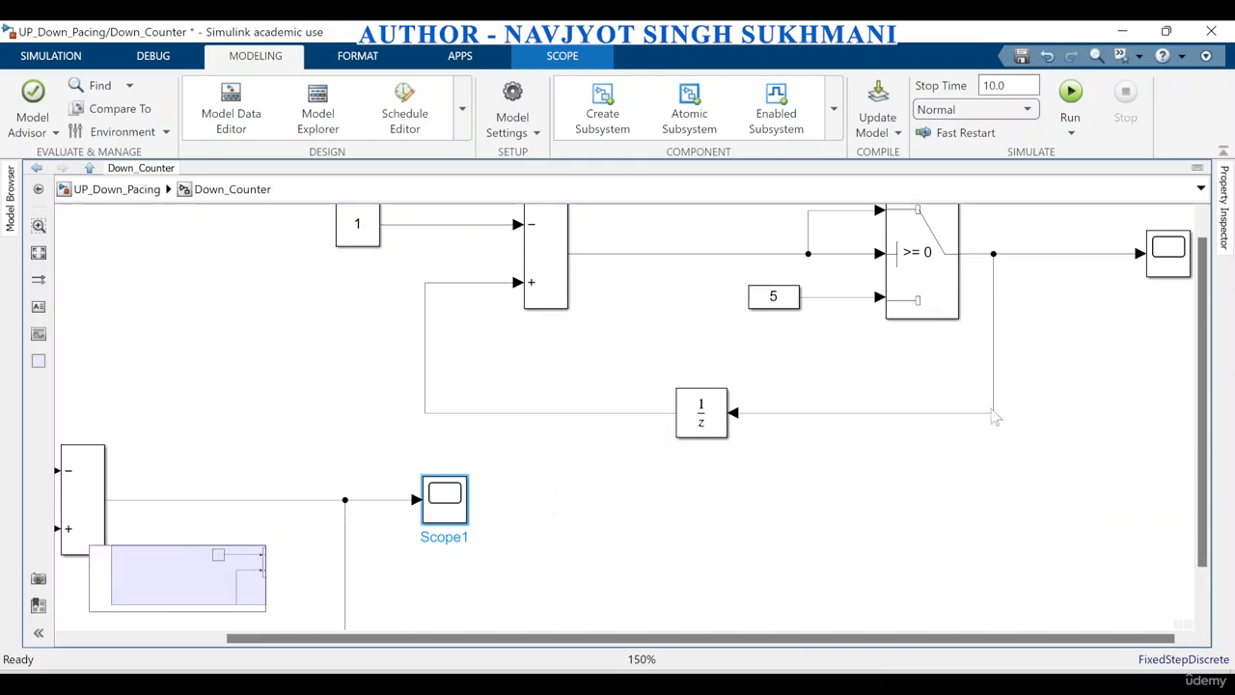
{"action": "scroll", "coordinate": [1095, 340], "scroll_direction": "down", "scroll_amount": 2}
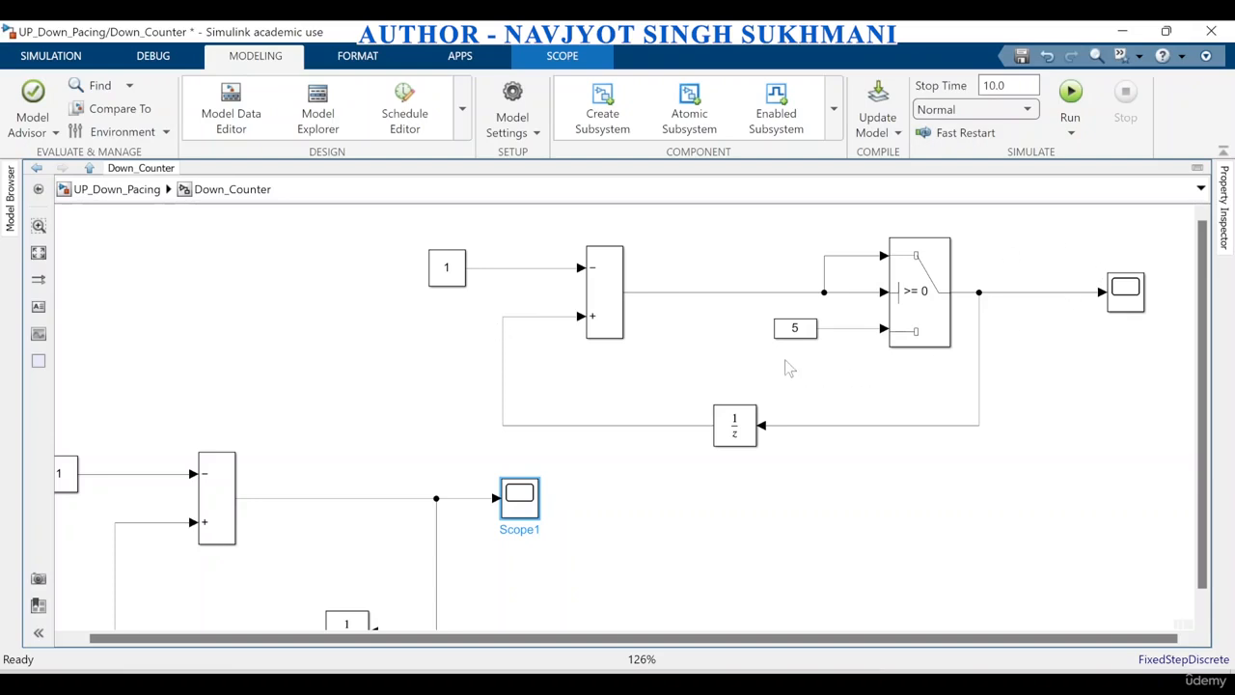
{"action": "double_click", "coordinate": [1121, 294]}
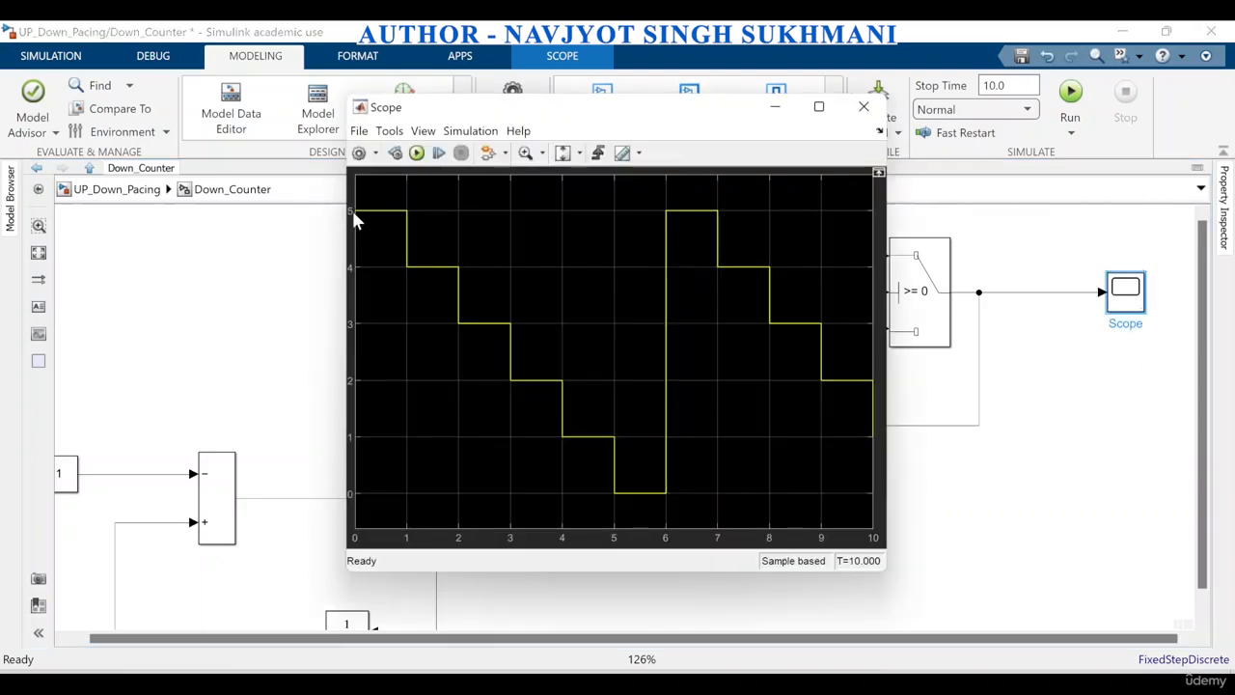
{"action": "left_click_drag", "start_coordinate": [464, 114], "coordinate": [379, 186]}
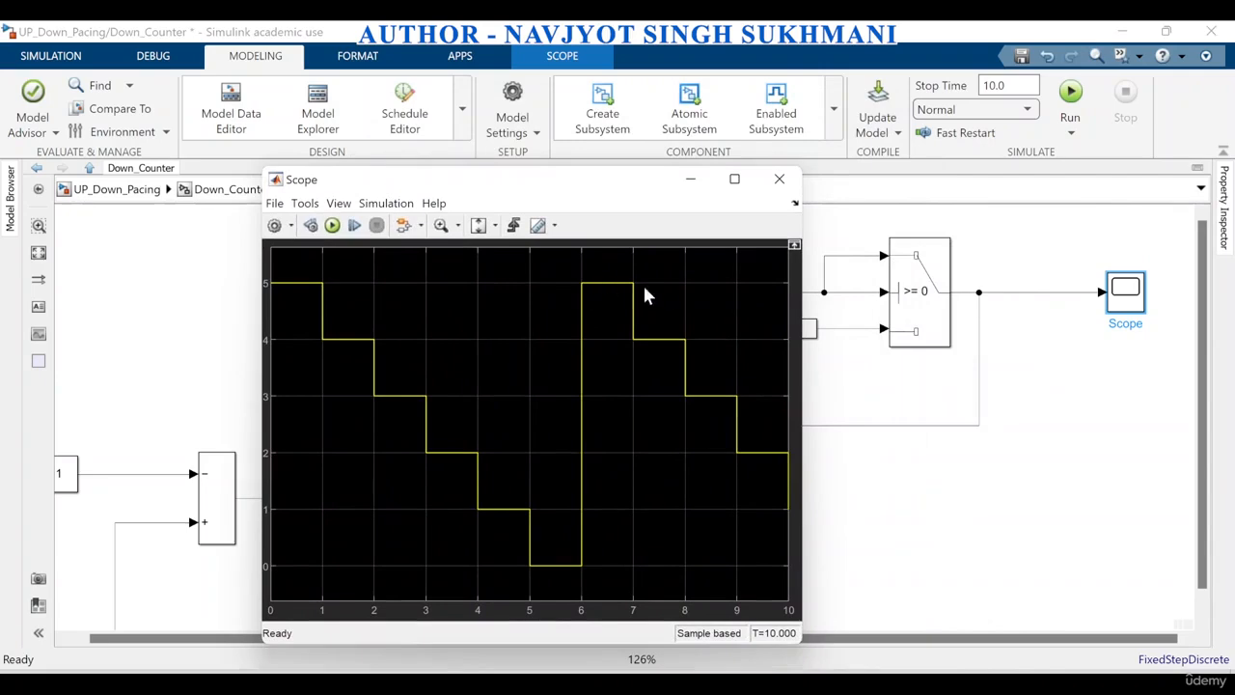
{"action": "left_click", "coordinate": [778, 179]}
Step: Run the simulation with the 0.1 step size and examine the switch-reset down counter's output in its scope
{"action": "left_click", "coordinate": [1070, 92]}
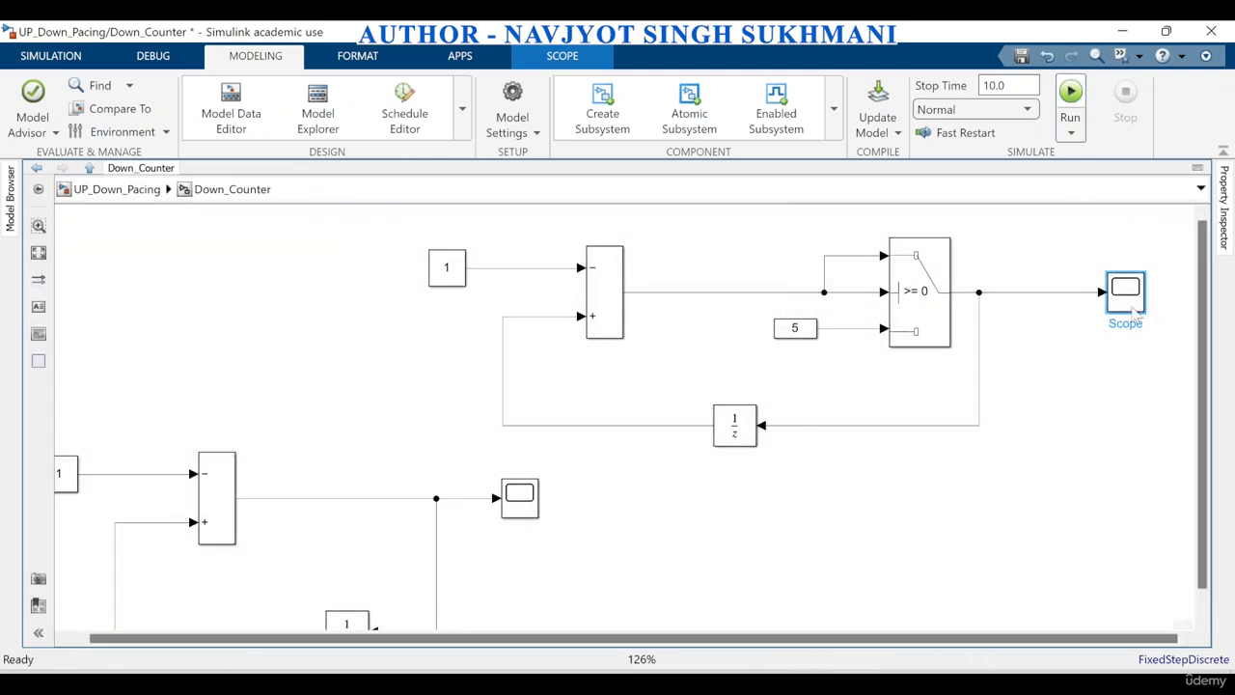
{"action": "double_click", "coordinate": [1132, 303]}
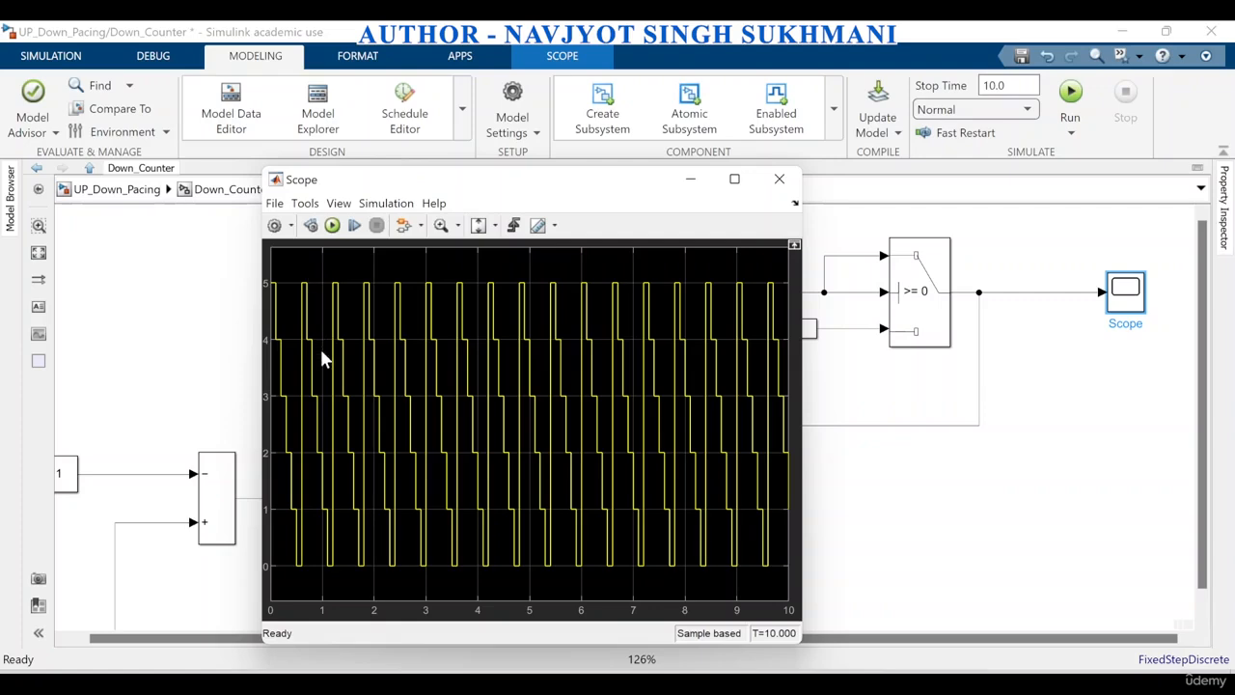
{"action": "left_click", "coordinate": [779, 179]}
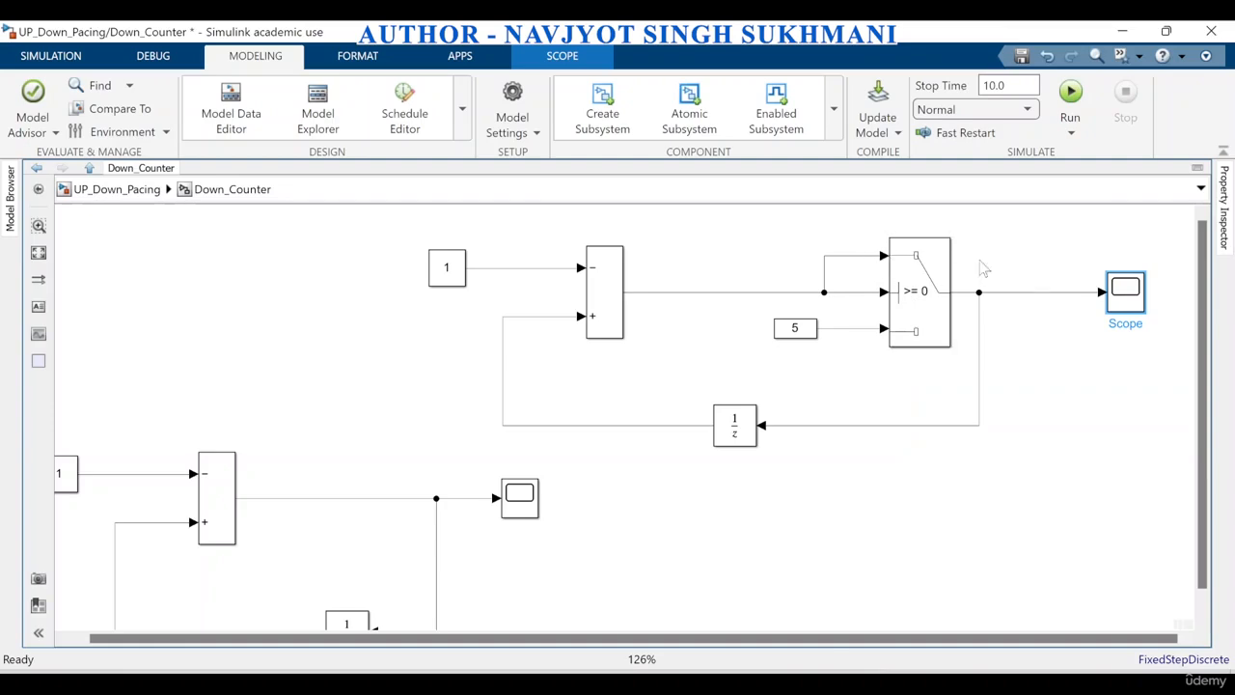
{"action": "double_click", "coordinate": [761, 526]}
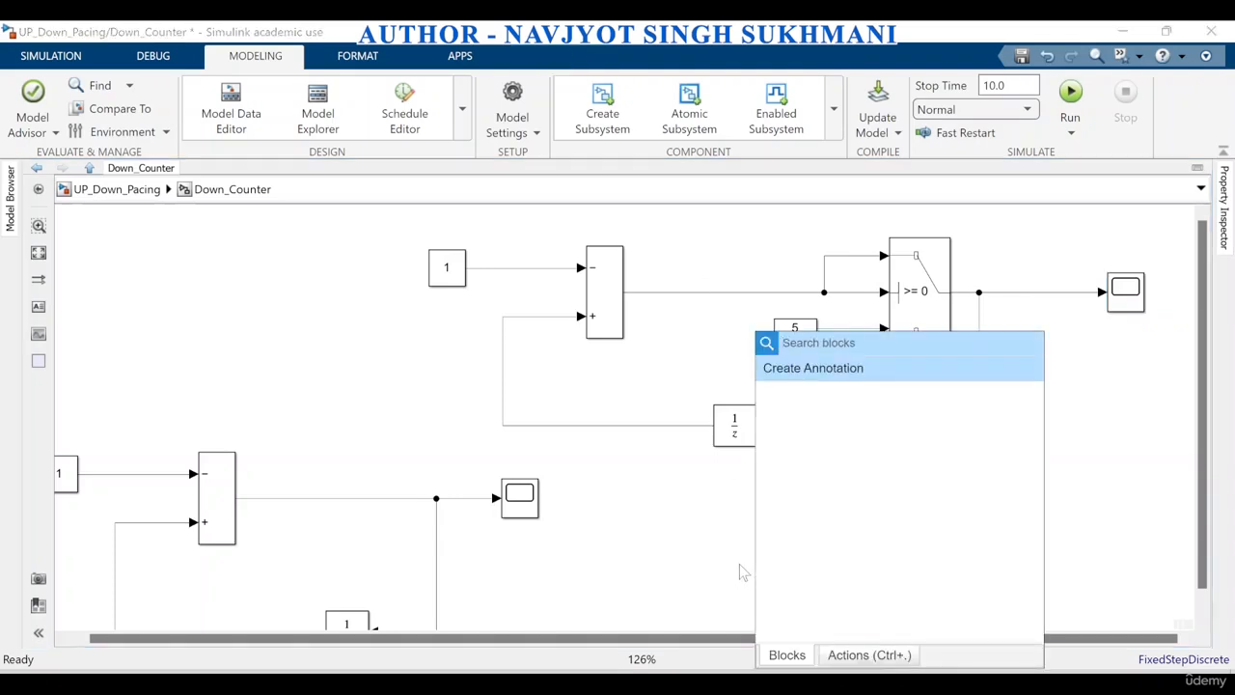
Step: Add three Display blocks around the switch-reset down counter: below the unit delay, above the switch and above the sum block
{"action": "type", "text": "di"}
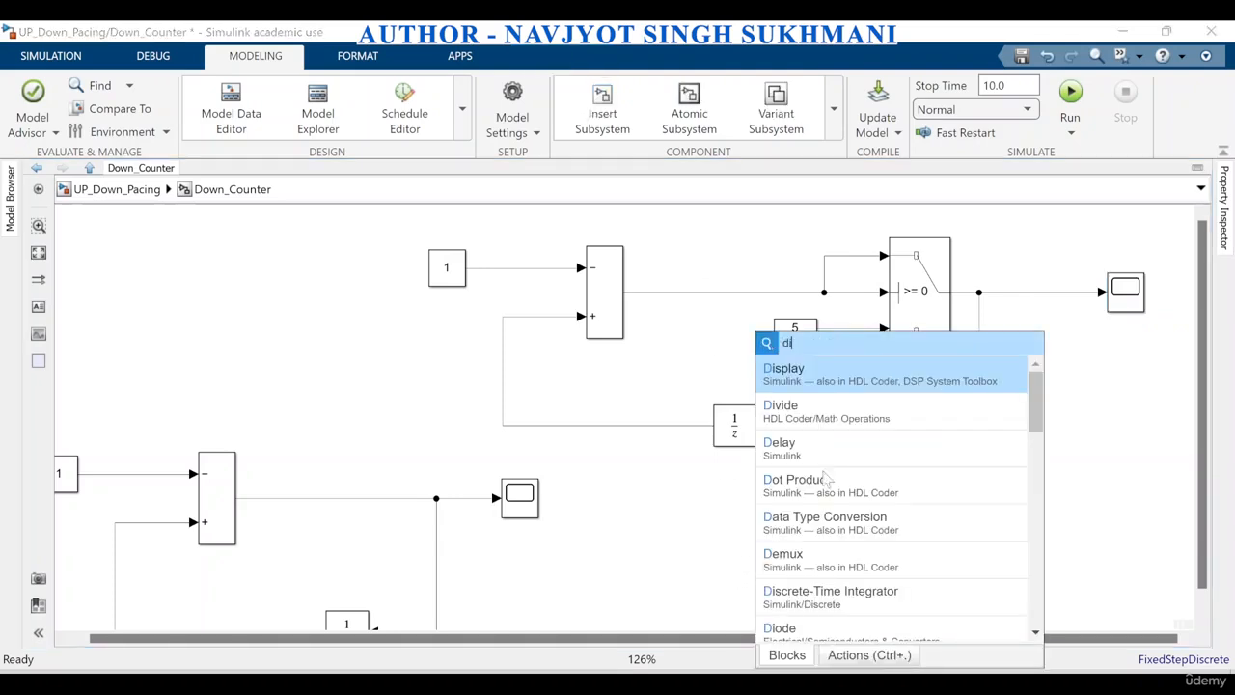
{"action": "left_click", "coordinate": [818, 371]}
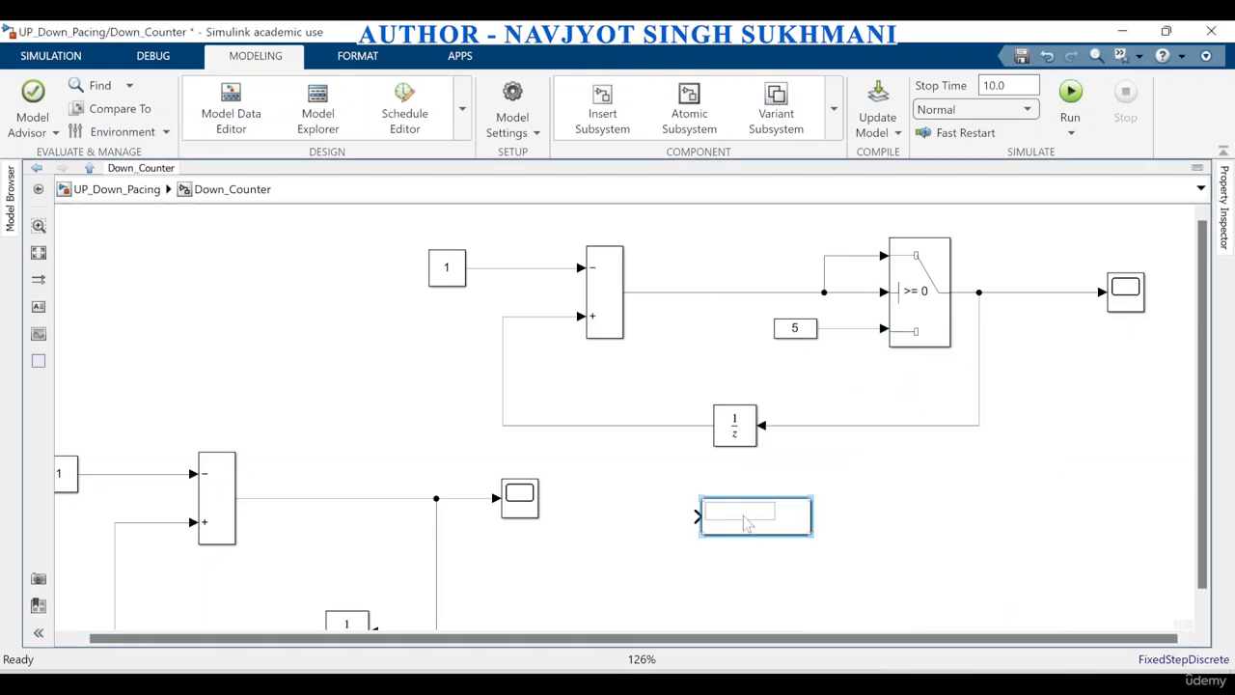
{"action": "left_click_drag", "start_coordinate": [772, 507], "coordinate": [945, 303]}
{"action": "scroll", "coordinate": [1002, 412], "scroll_direction": "down", "scroll_amount": 5}
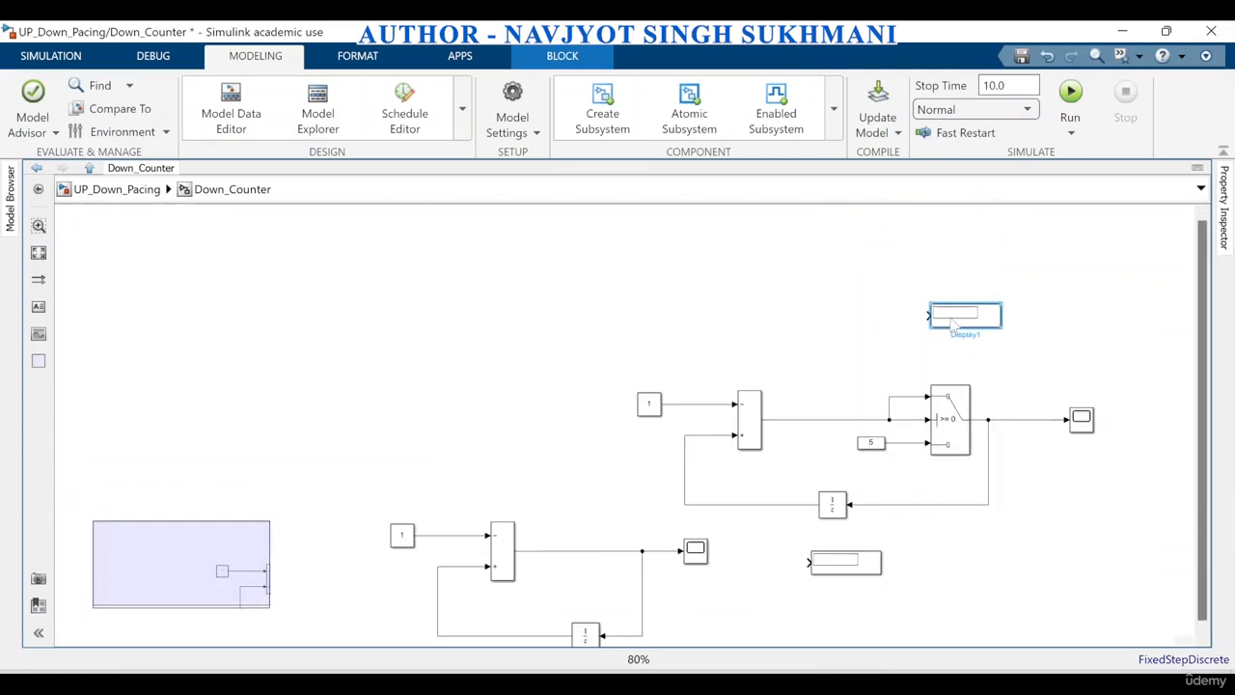
{"action": "left_click_drag", "start_coordinate": [964, 323], "coordinate": [751, 354]}
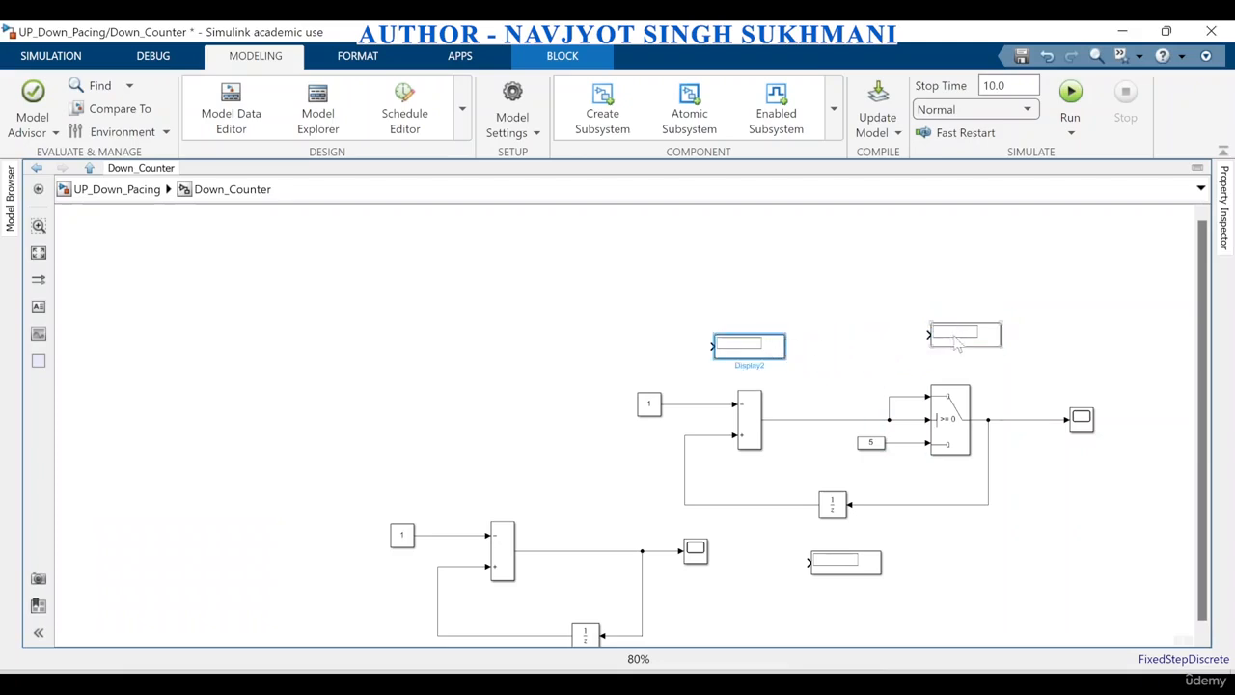
Step: Wire the displays to the sum, constant and unit delay outputs, and add a fourth display on the switch output's feedback line
{"action": "left_click_drag", "start_coordinate": [929, 335], "coordinate": [854, 419]}
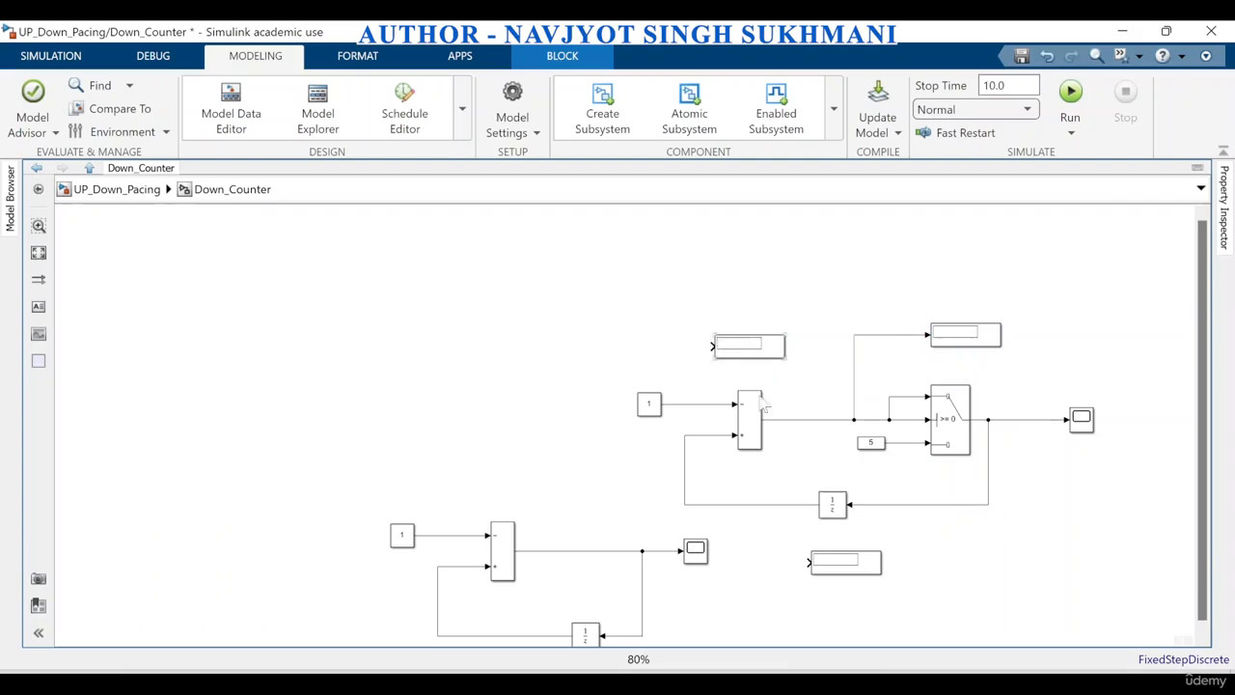
{"action": "left_click_drag", "start_coordinate": [707, 345], "coordinate": [698, 404]}
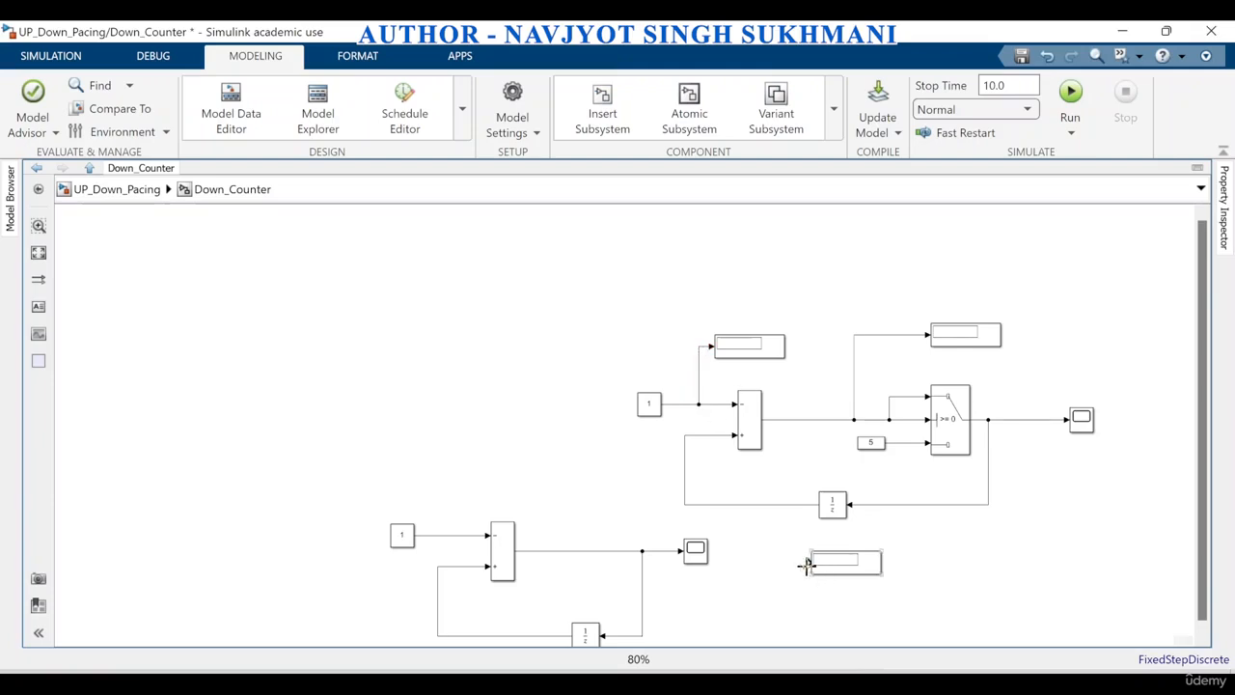
{"action": "left_click_drag", "start_coordinate": [808, 563], "coordinate": [758, 505]}
{"action": "mouse_move", "coordinate": [973, 335]}
{"action": "left_mouse_down"}
{"action": "mouse_move", "coordinate": [1078, 521]}
{"action": "mouse_move", "coordinate": [988, 503]}
{"action": "left_mouse_up"}
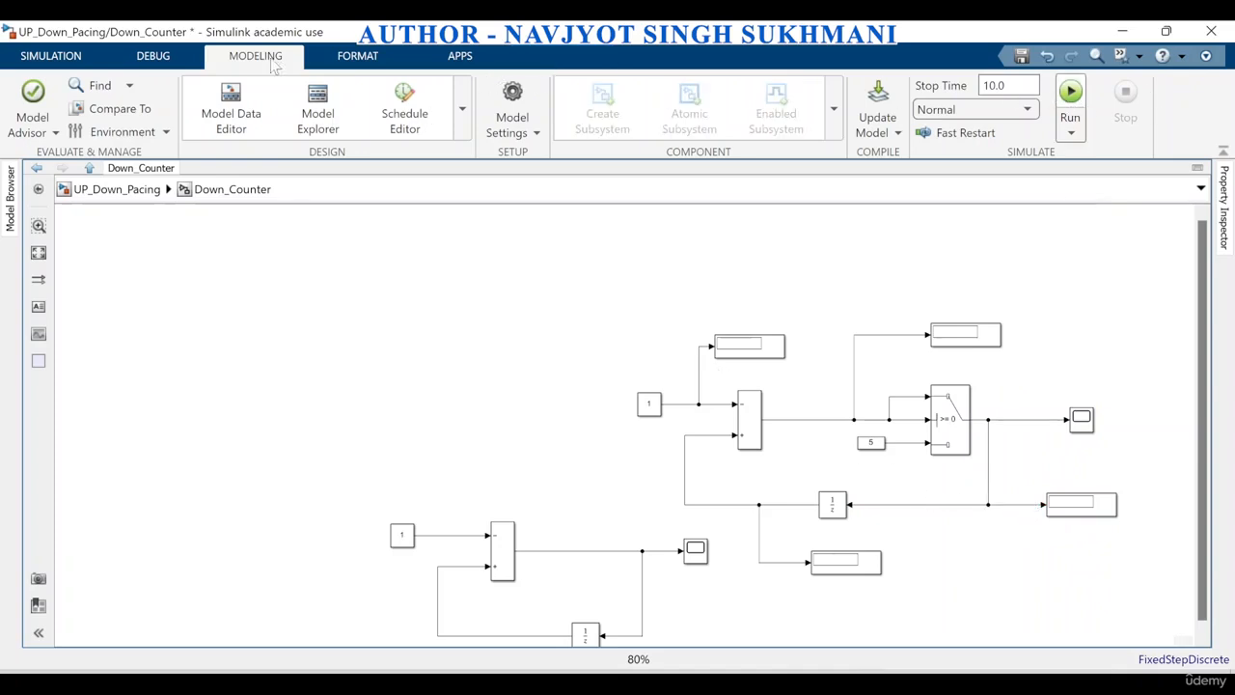
Step: Move the whole free-running down counter farther away from the switch-reset counter, keeping its blocks together
{"action": "left_click", "coordinate": [43, 56]}
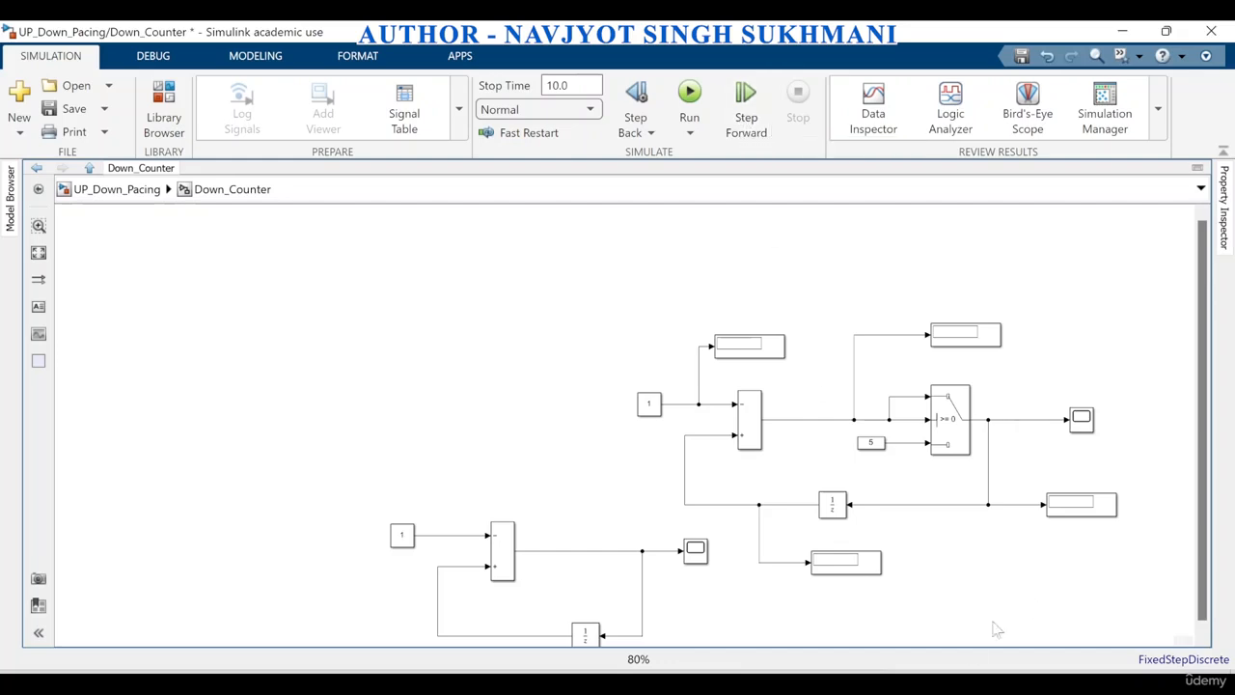
{"action": "scroll", "coordinate": [1013, 579], "scroll_direction": "up", "scroll_amount": 2}
{"action": "left_click_drag", "start_coordinate": [1206, 545], "coordinate": [1205, 514]}
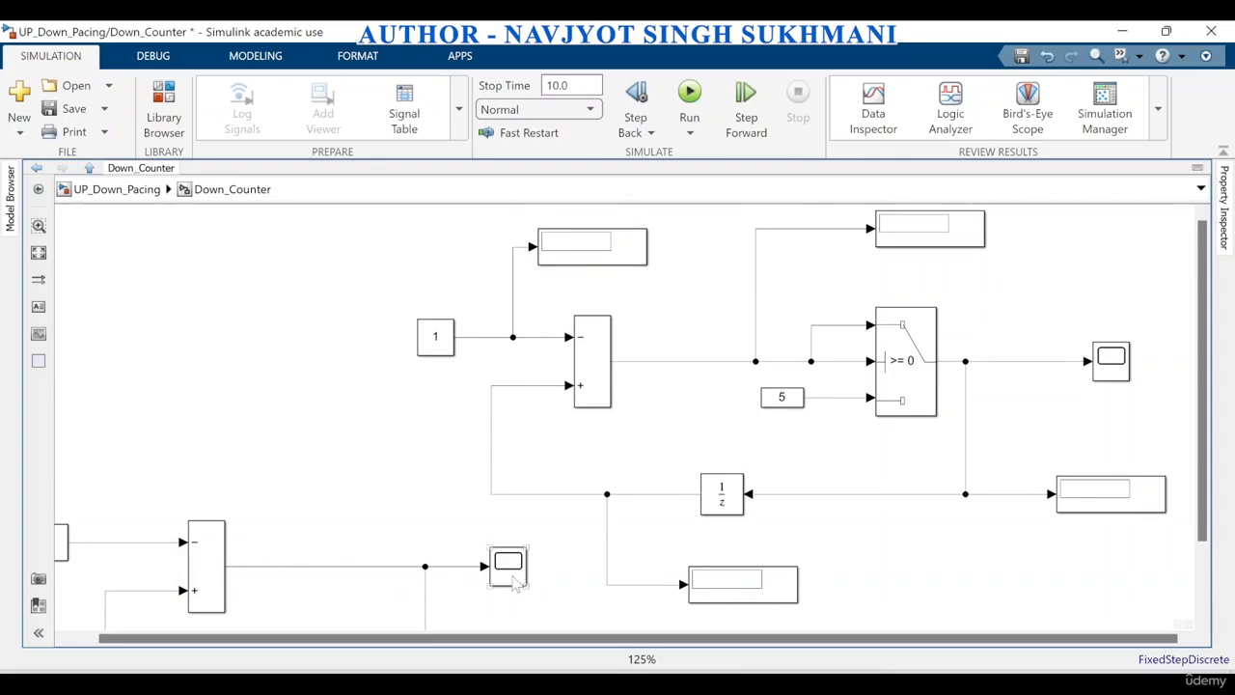
{"action": "scroll", "coordinate": [427, 579], "scroll_direction": "down", "scroll_amount": 4}
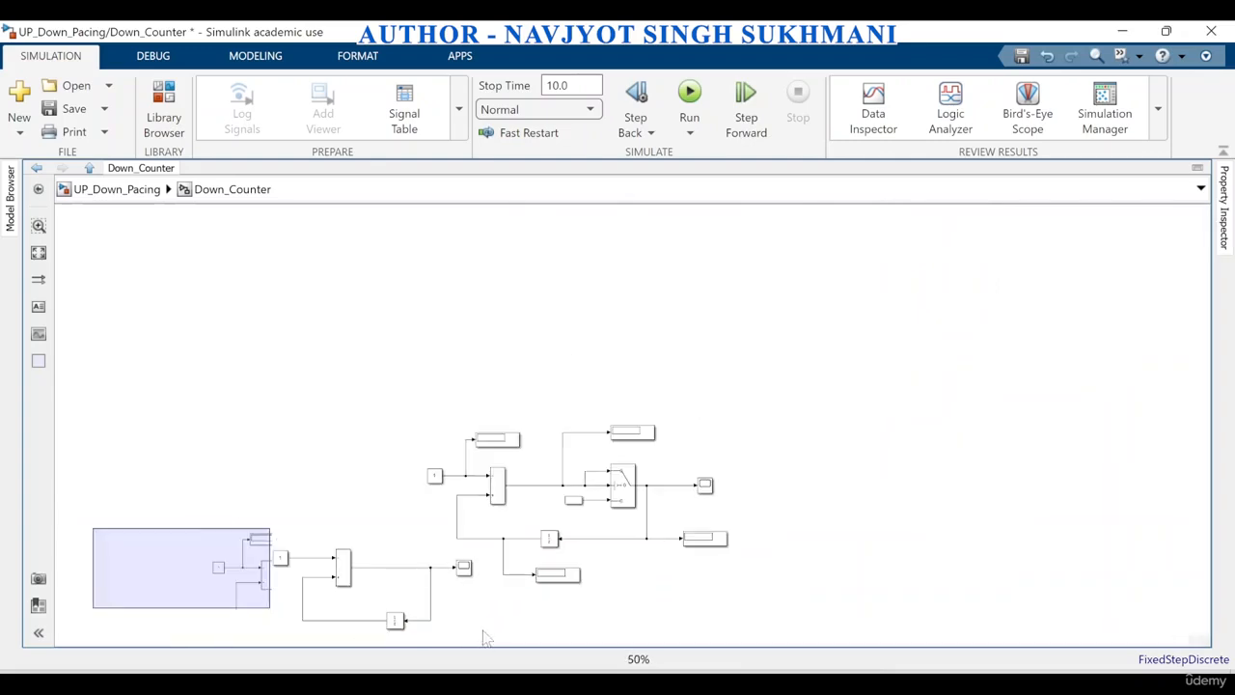
{"action": "left_click_drag", "start_coordinate": [476, 629], "coordinate": [108, 559]}
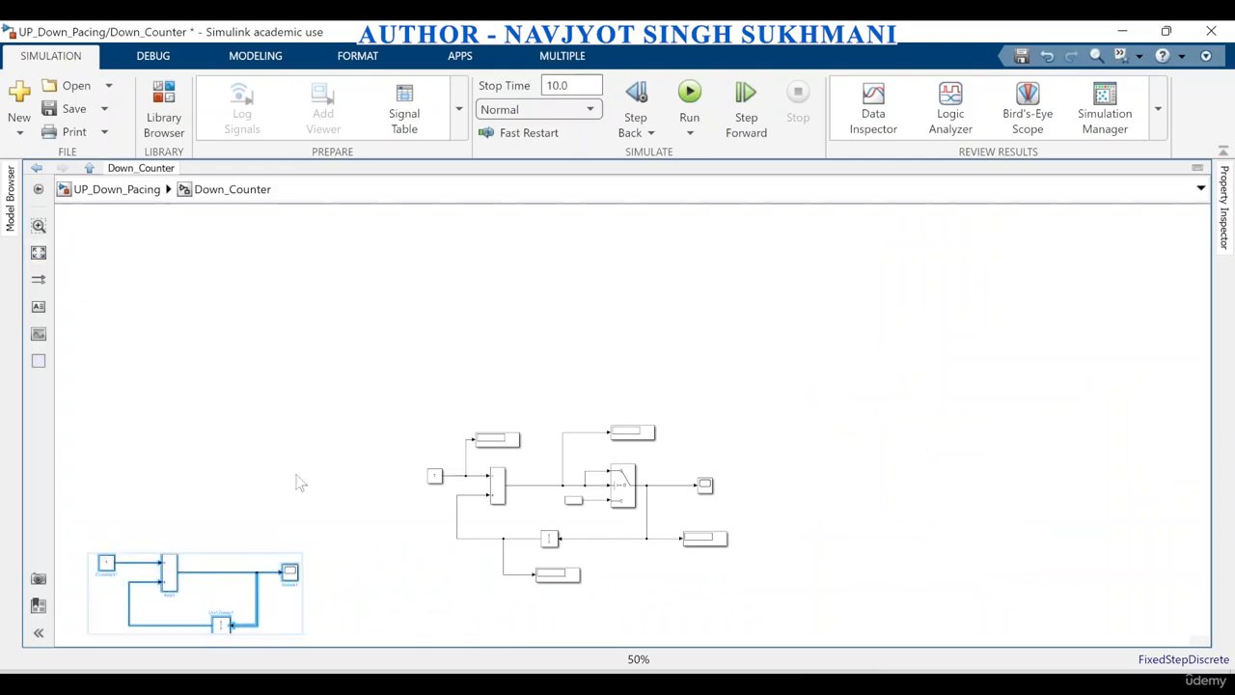
{"action": "scroll", "coordinate": [656, 561], "scroll_direction": "up", "scroll_amount": 4}
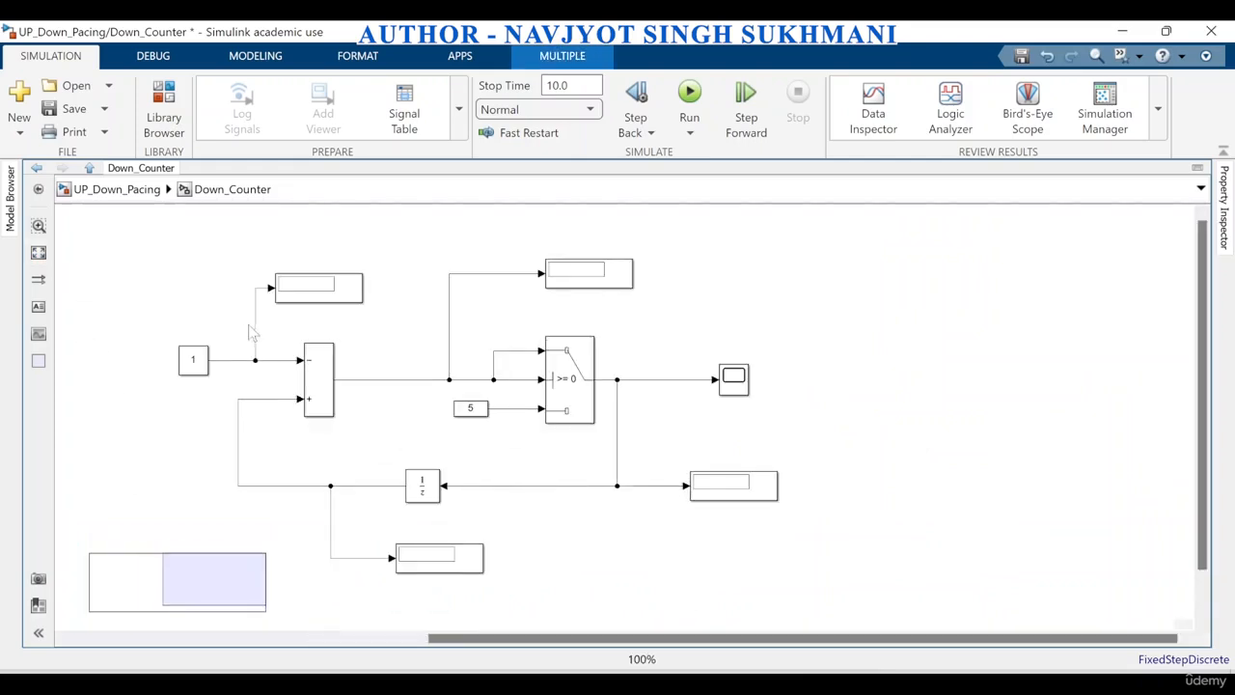
Step: Step the simulation forward to 0.6 s and follow the values in the switch-reset down counter's displays
{"action": "left_click", "coordinate": [314, 363]}
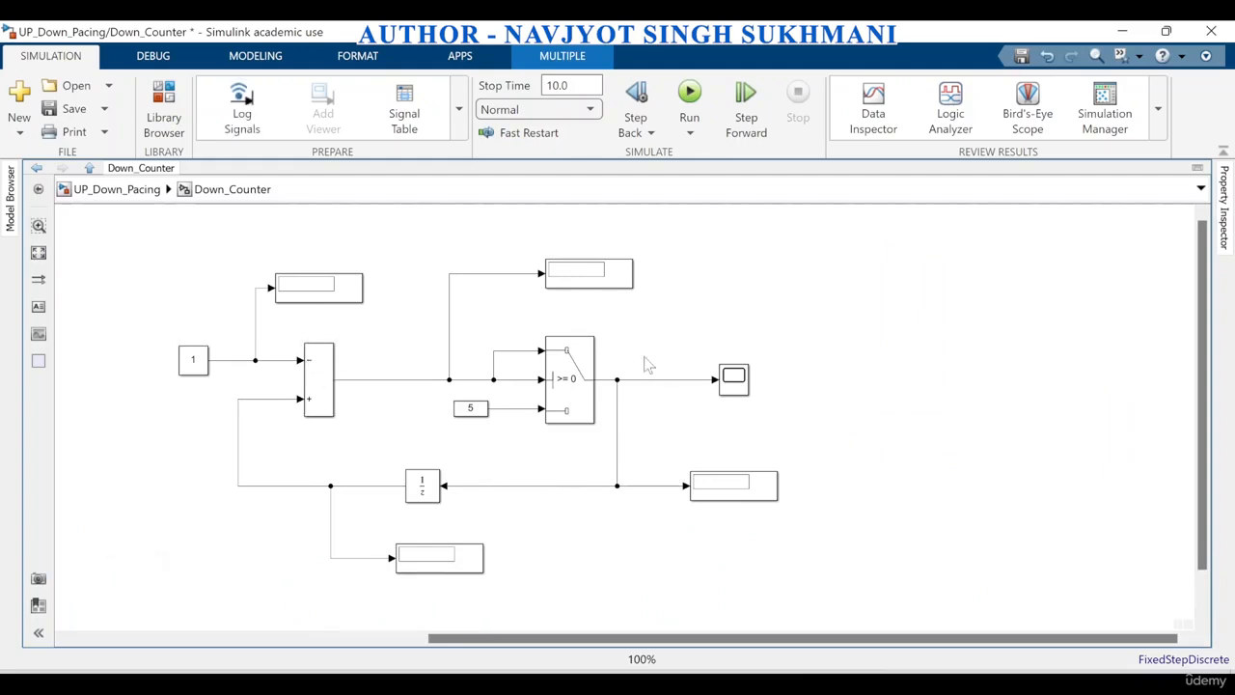
{"action": "left_click", "coordinate": [571, 387]}
{"action": "left_click", "coordinate": [306, 450]}
{"action": "left_click", "coordinate": [714, 493]}
{"action": "left_click", "coordinate": [746, 104]}
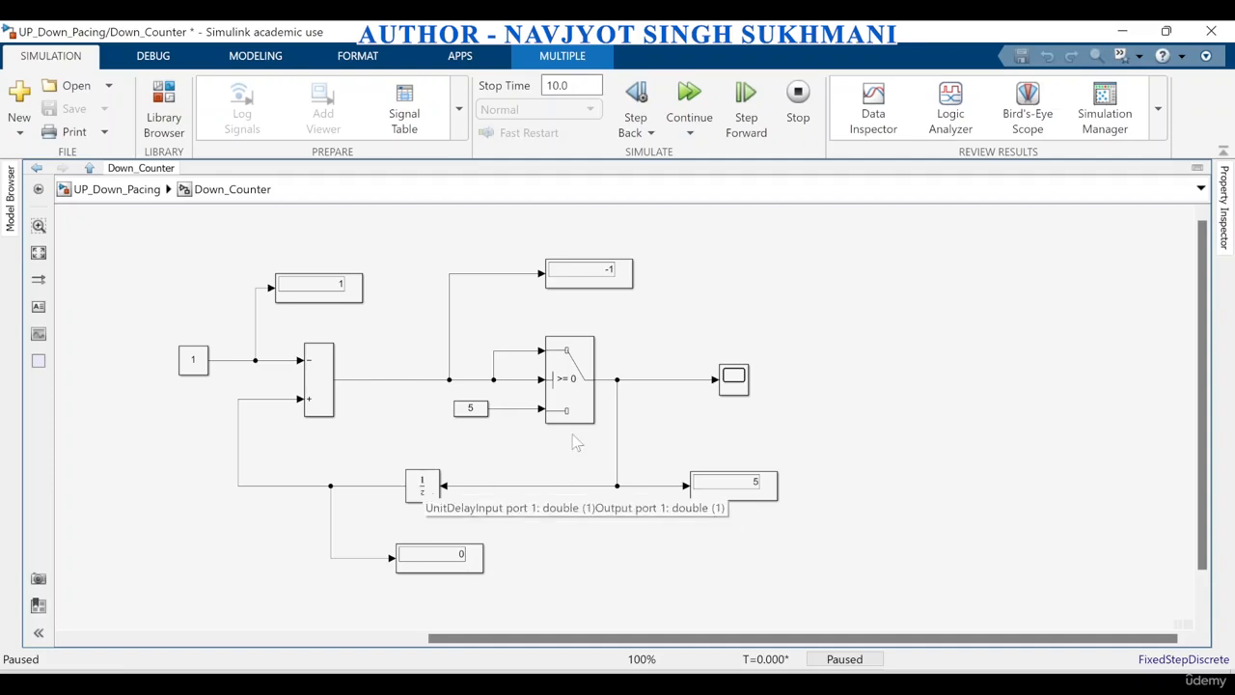
{"action": "left_click", "coordinate": [736, 126]}
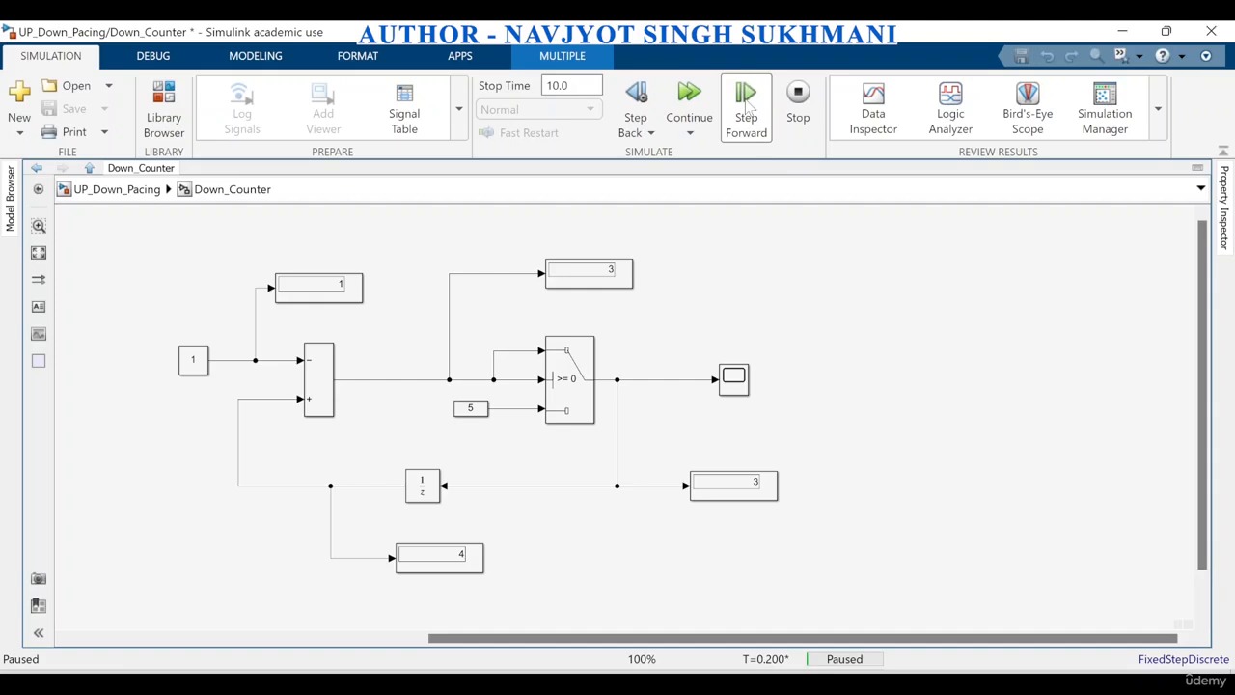
{"action": "left_click", "coordinate": [748, 104]}
{"action": "left_click", "coordinate": [747, 104]}
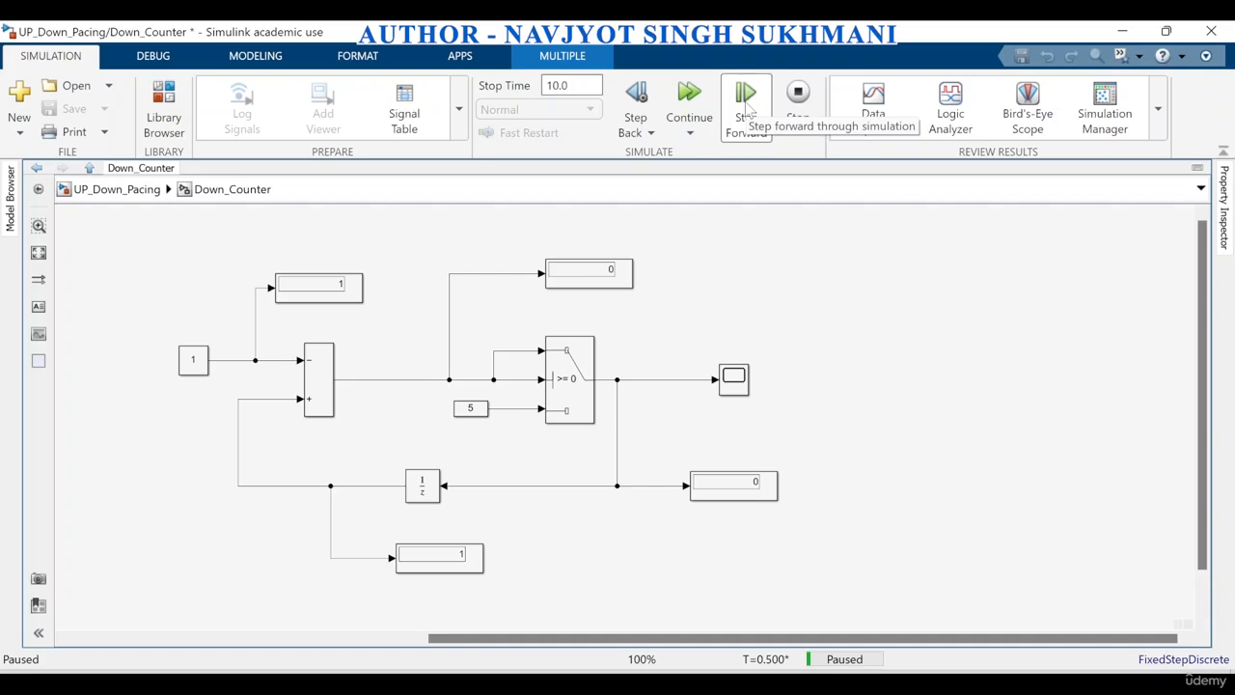
{"action": "left_click", "coordinate": [748, 106]}
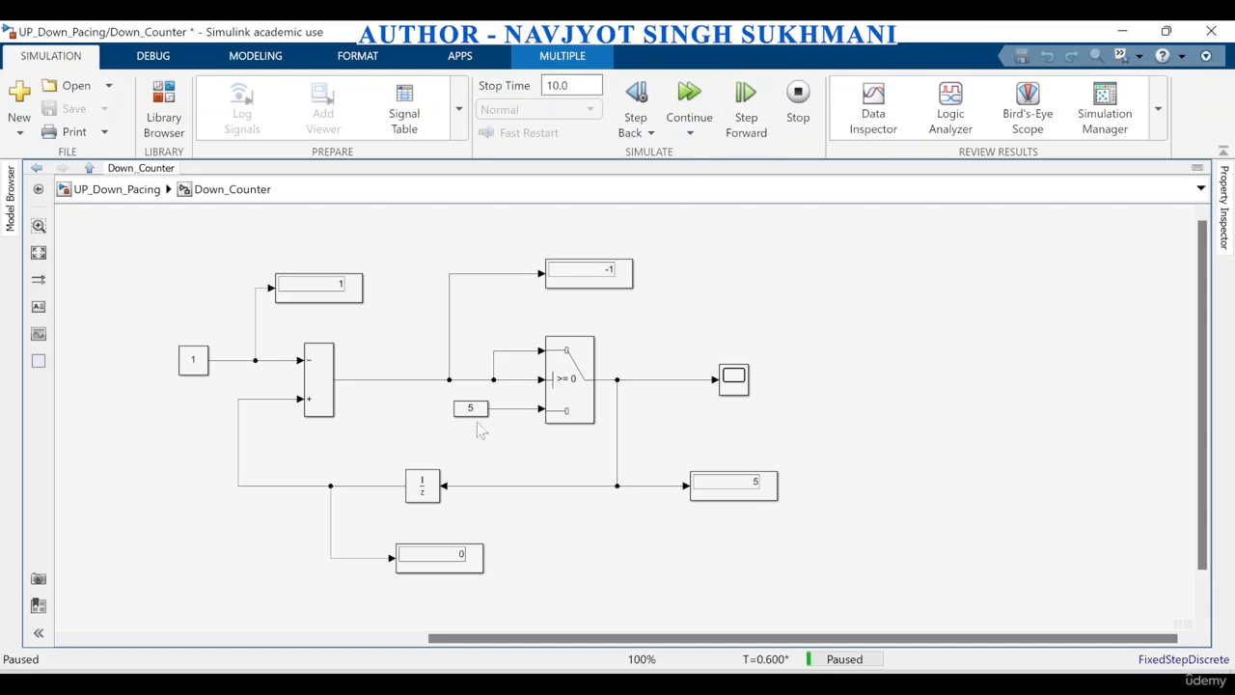
Step: View the switch-reset counter's scope beside the diagram while stepping the simulation forward to 2.9 s, and close the scope
{"action": "double_click", "coordinate": [734, 377]}
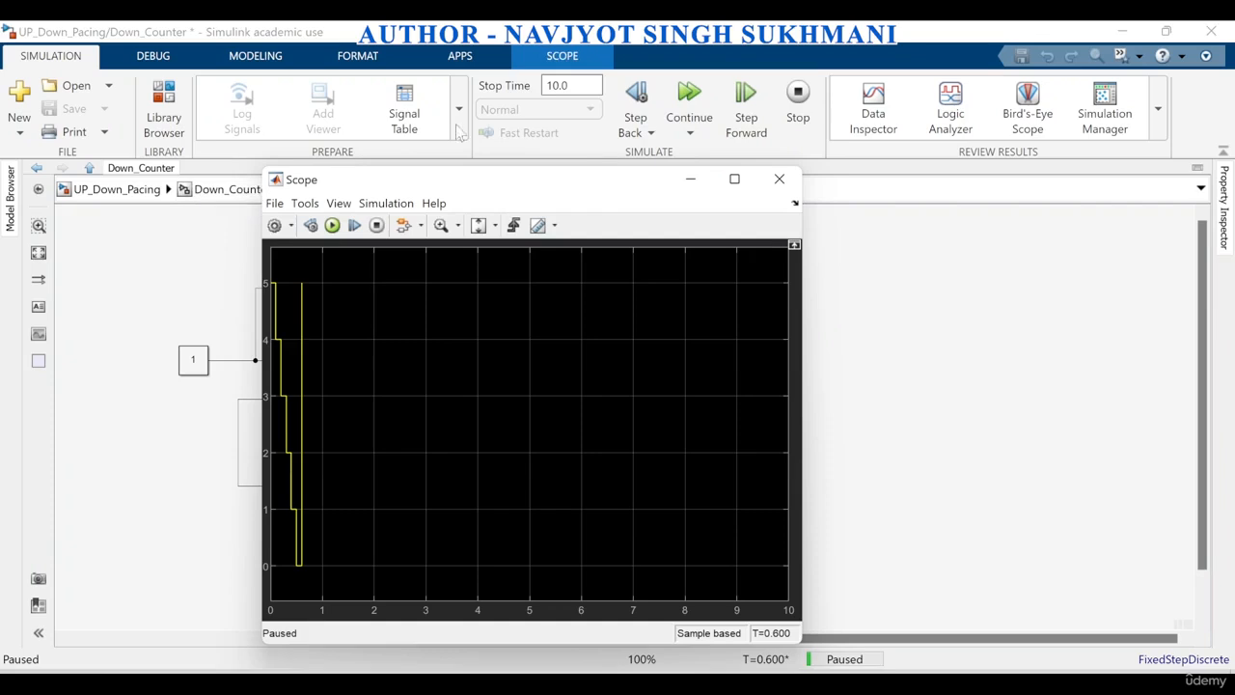
{"action": "left_click_drag", "start_coordinate": [454, 184], "coordinate": [989, 176]}
{"action": "left_click", "coordinate": [894, 212]}
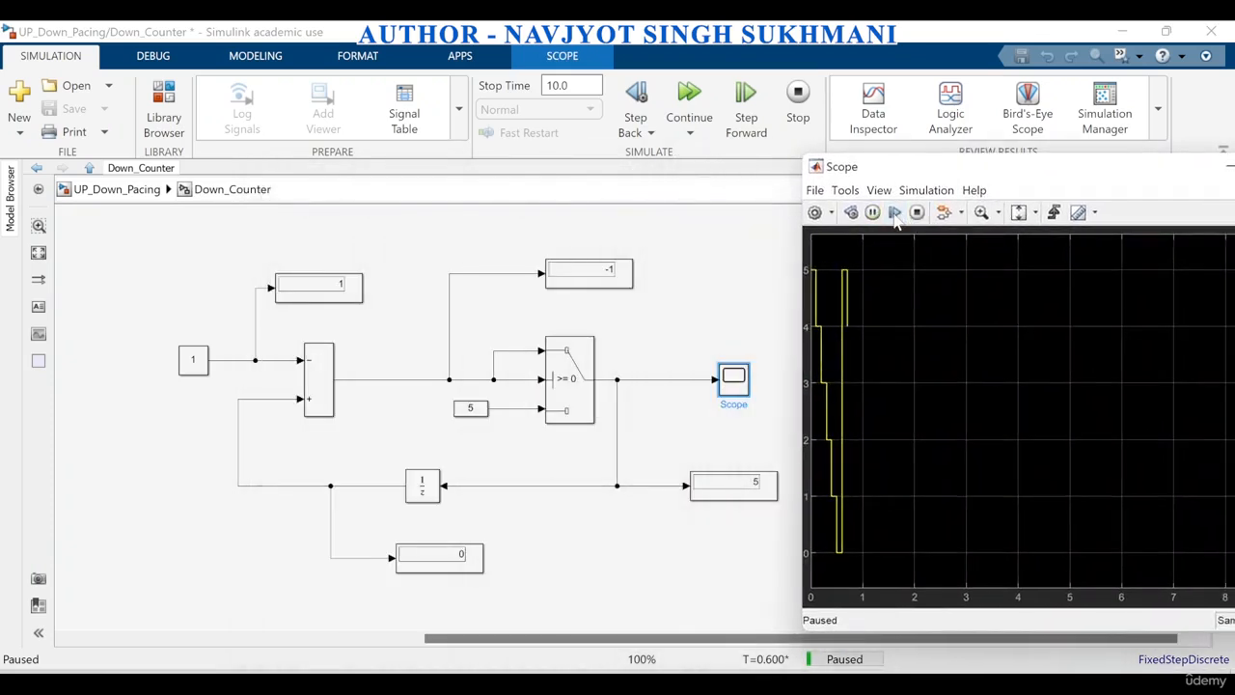
{"action": "left_click", "coordinate": [894, 212]}
{"action": "left_click", "coordinate": [894, 212]}
{"action": "left_click", "coordinate": [894, 213]}
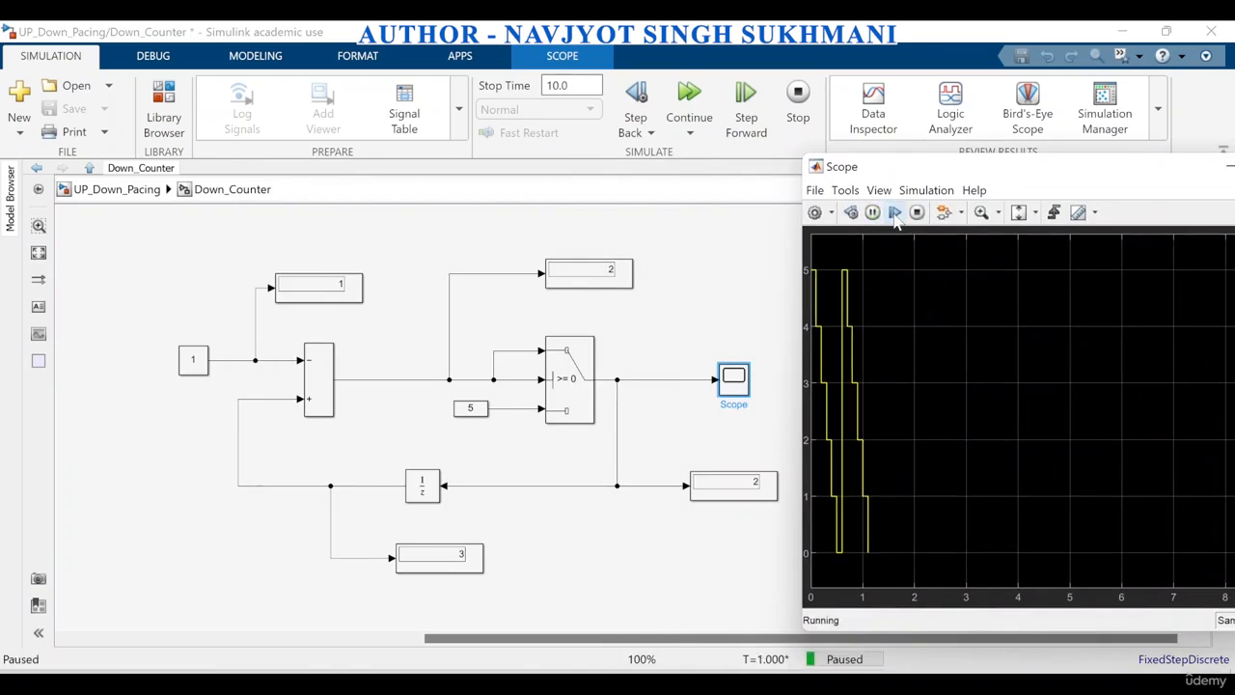
{"action": "left_click", "coordinate": [894, 212]}
{"action": "left_click", "coordinate": [894, 213]}
{"action": "left_click", "coordinate": [895, 212]}
{"action": "left_click", "coordinate": [894, 212]}
{"action": "left_click", "coordinate": [895, 213]}
{"action": "left_click", "coordinate": [894, 212]}
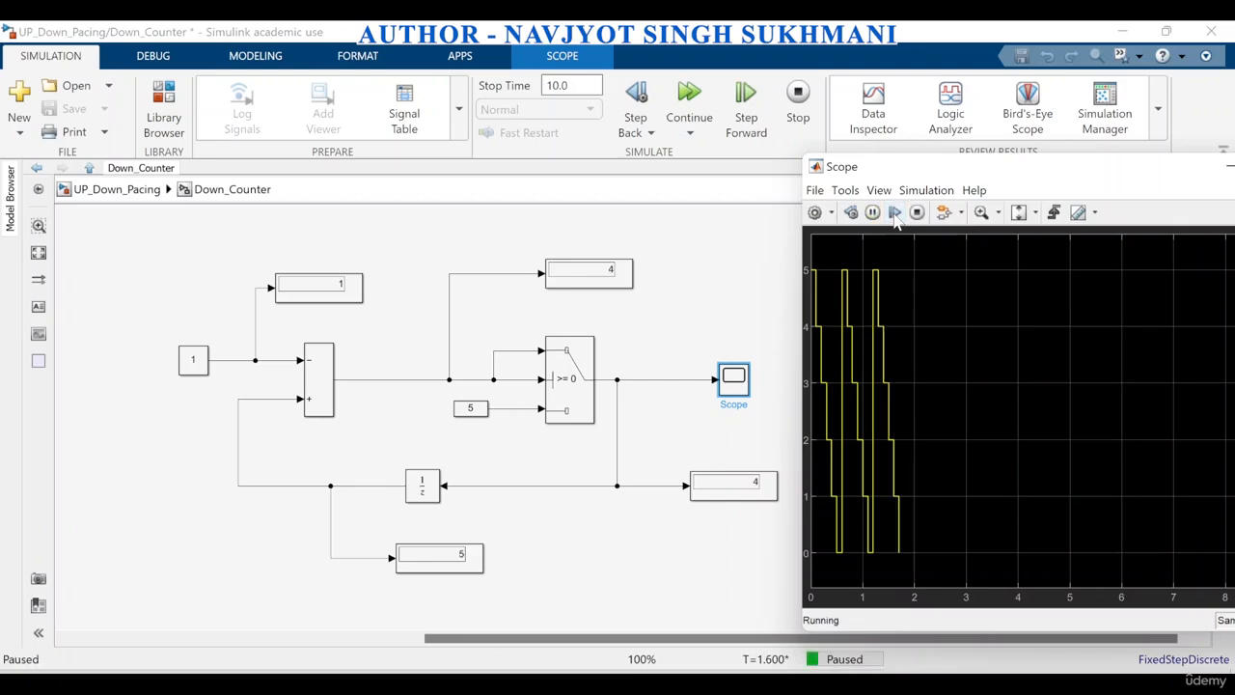
{"action": "left_click", "coordinate": [894, 212]}
{"action": "left_click", "coordinate": [894, 212]}
{"action": "left_click", "coordinate": [895, 212]}
{"action": "left_click", "coordinate": [894, 212]}
{"action": "left_click", "coordinate": [894, 212]}
{"action": "left_click", "coordinate": [894, 213]}
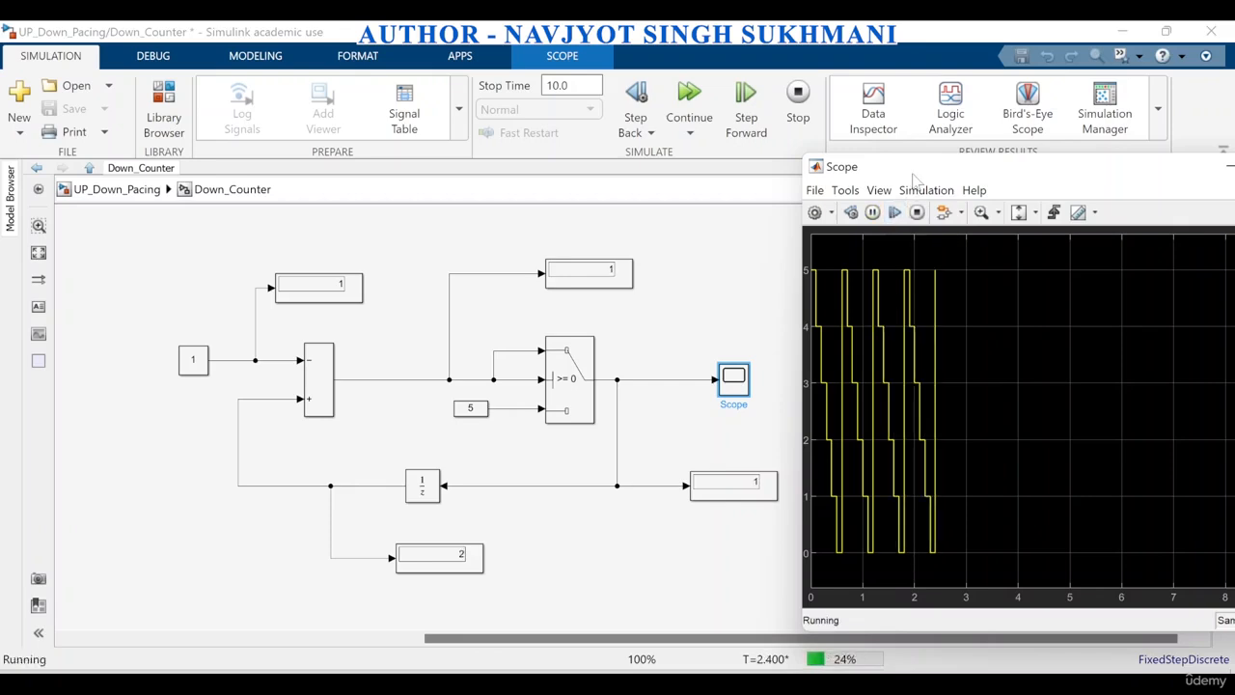
{"action": "left_click_drag", "start_coordinate": [910, 172], "coordinate": [501, 162]}
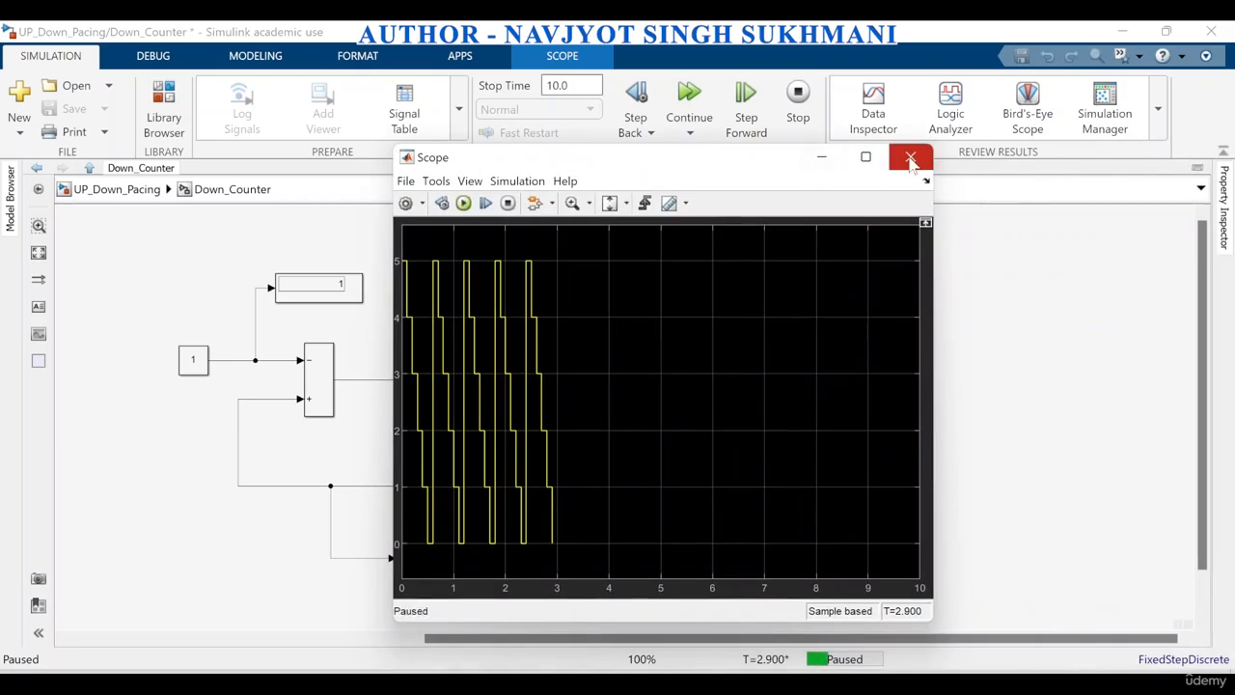
{"action": "left_click", "coordinate": [909, 157]}
Step: Continue the paused simulation to its end, return to the top level of UP_Down_Pacing and select the Down_Counter subsystem
{"action": "left_click", "coordinate": [683, 114]}
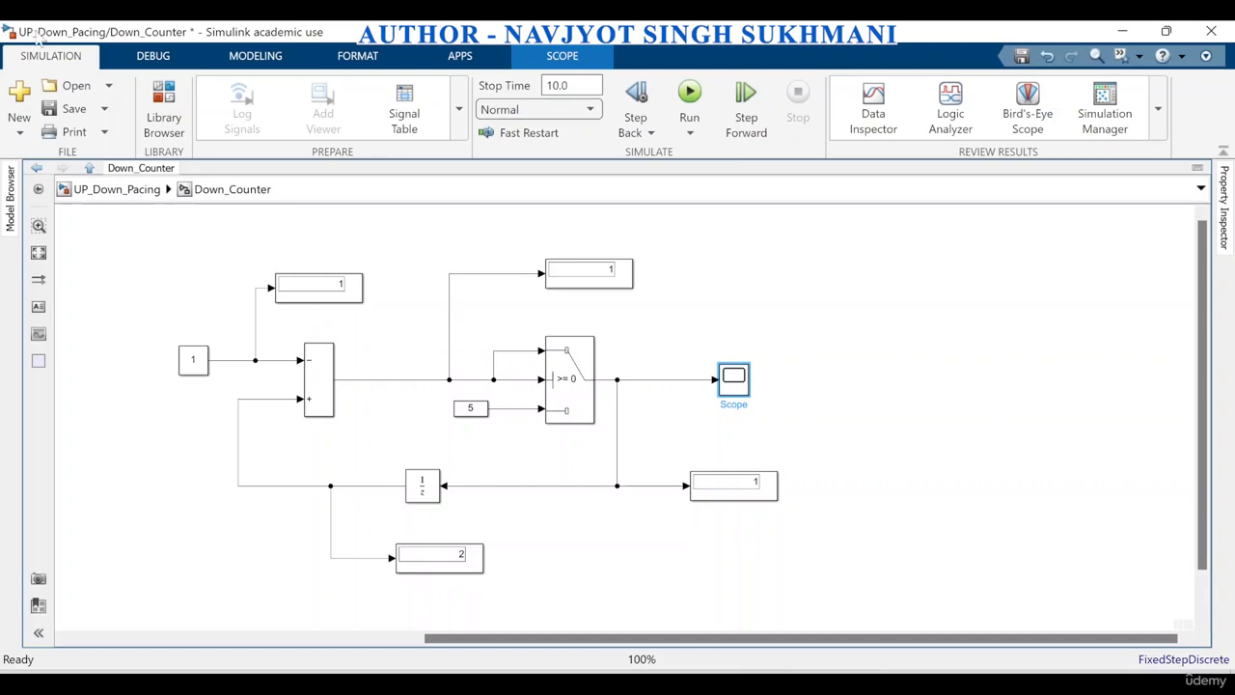
{"action": "left_click", "coordinate": [87, 190]}
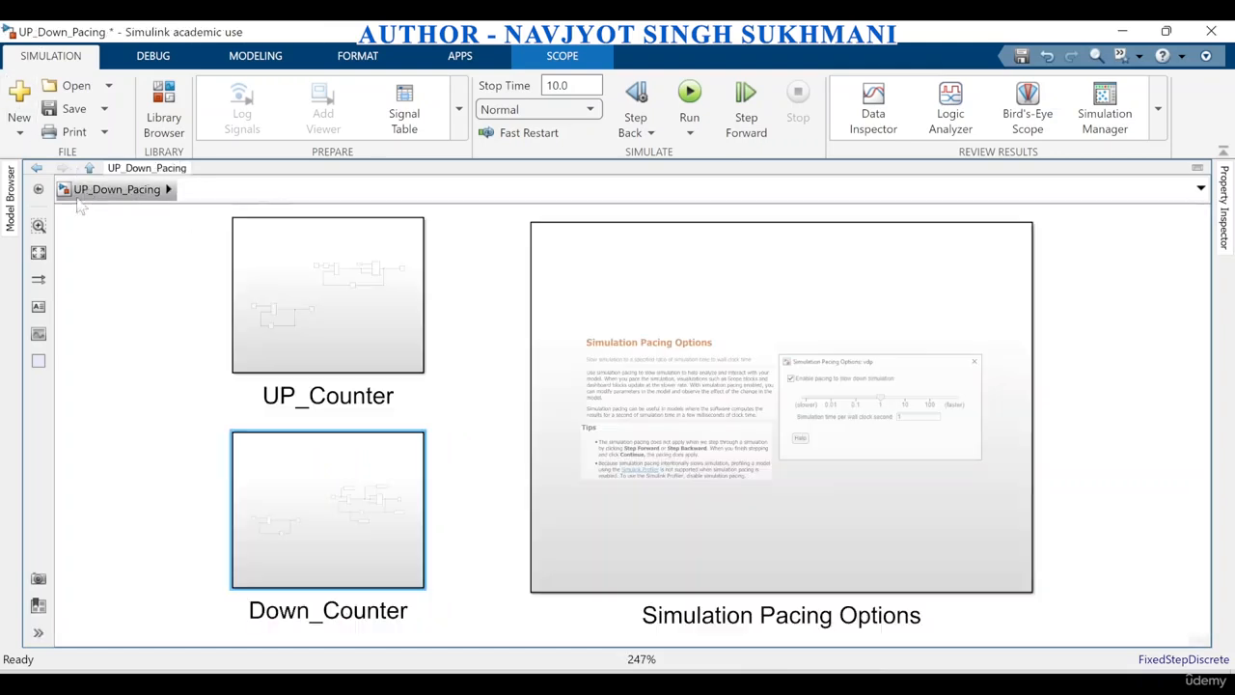
{"action": "left_click", "coordinate": [347, 529]}
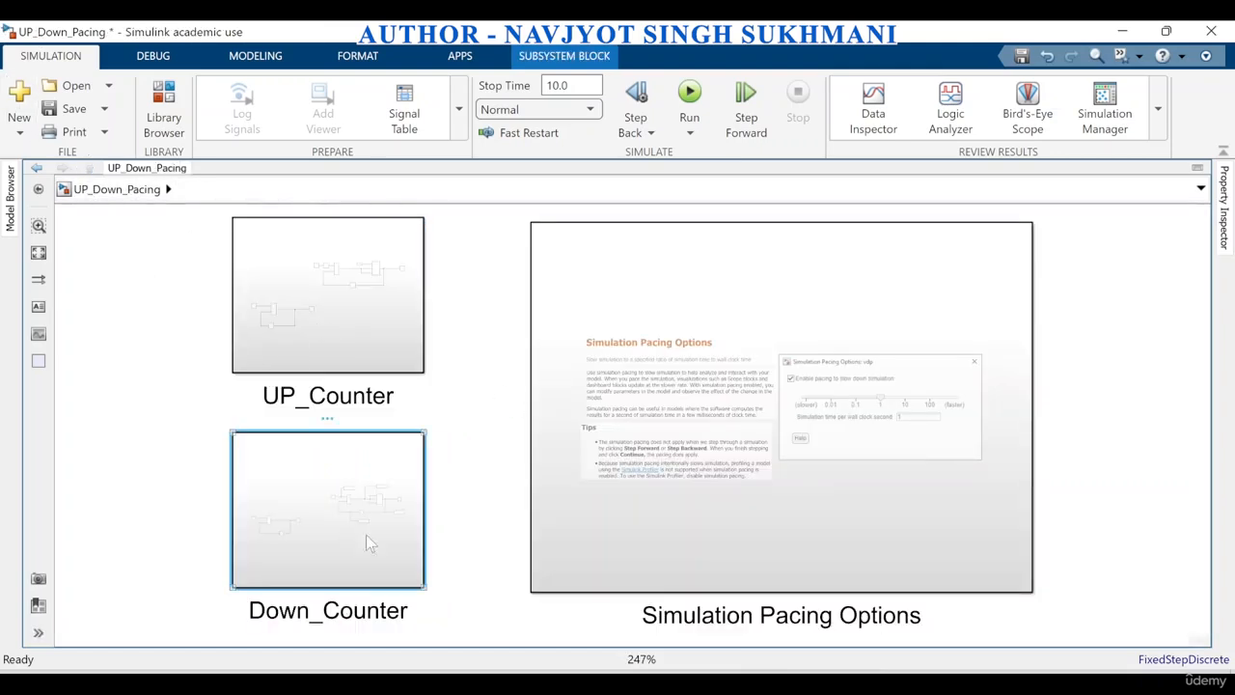